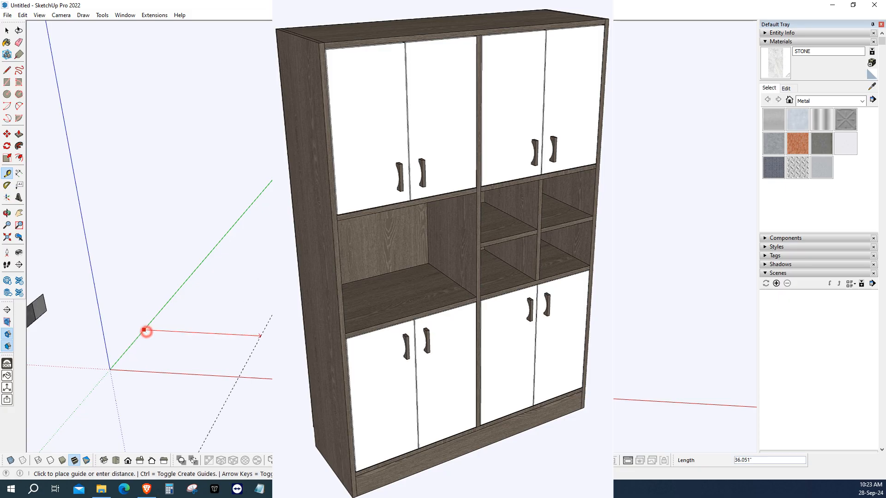
Place guide lines parallel to the green and red axes to mark the cabinet's overall width and depth
{"action": "middle_click_drag", "start_coordinate": [316, 337], "coordinate": [252, 326], "text": "shift"}
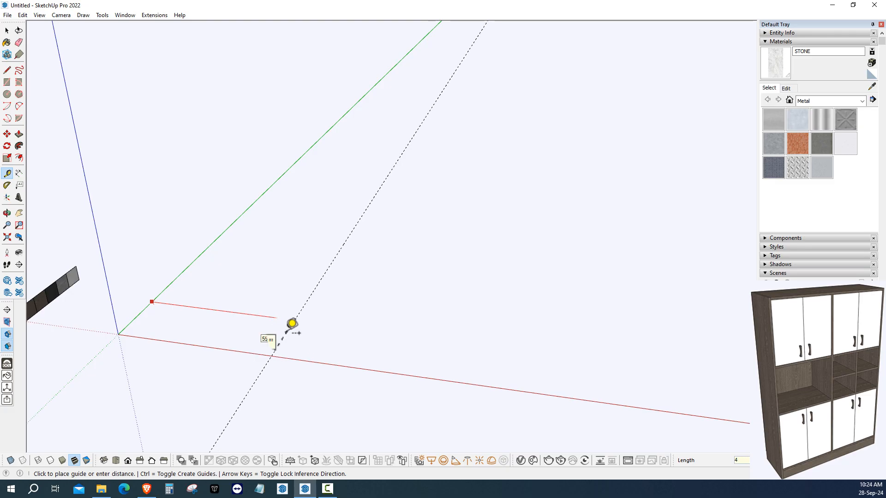
{"action": "left_click", "coordinate": [292, 323]}
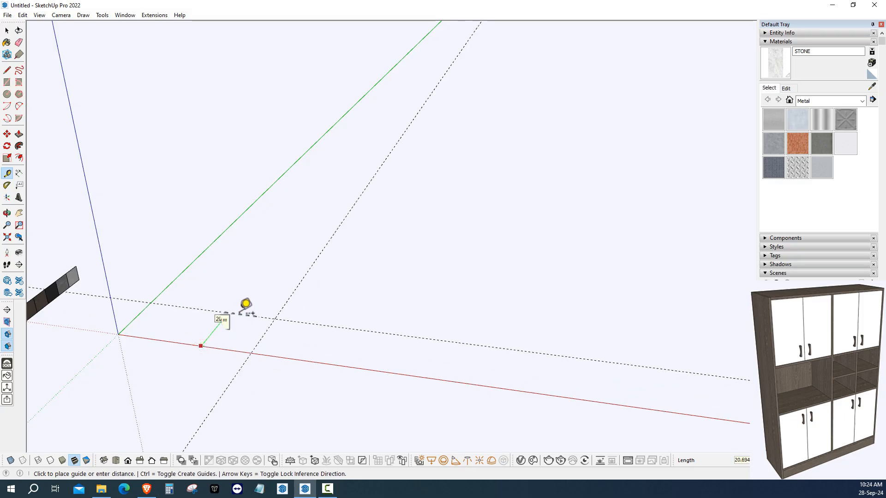
{"action": "scroll", "coordinate": [167, 319], "scroll_direction": "up", "scroll_amount": 3}
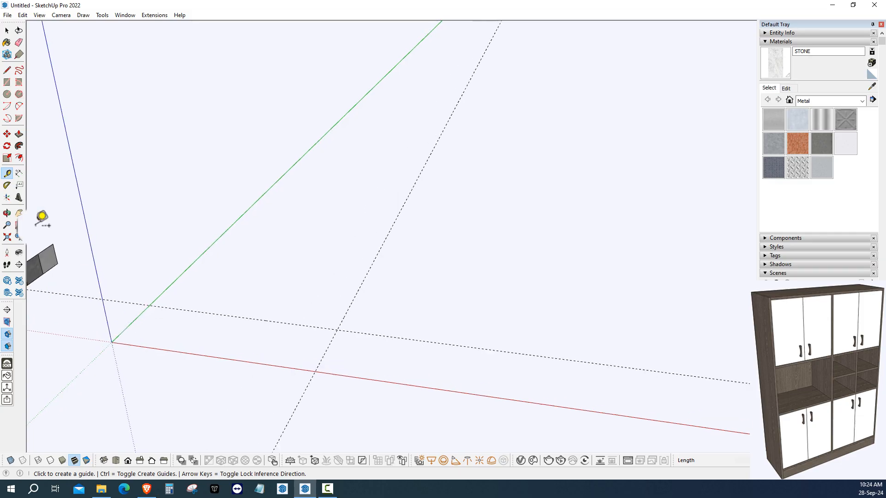
Add panel-thickness guide lines 0.75" in from the green axis and 0.75" in from the far width guide
{"action": "left_click", "coordinate": [128, 326]}
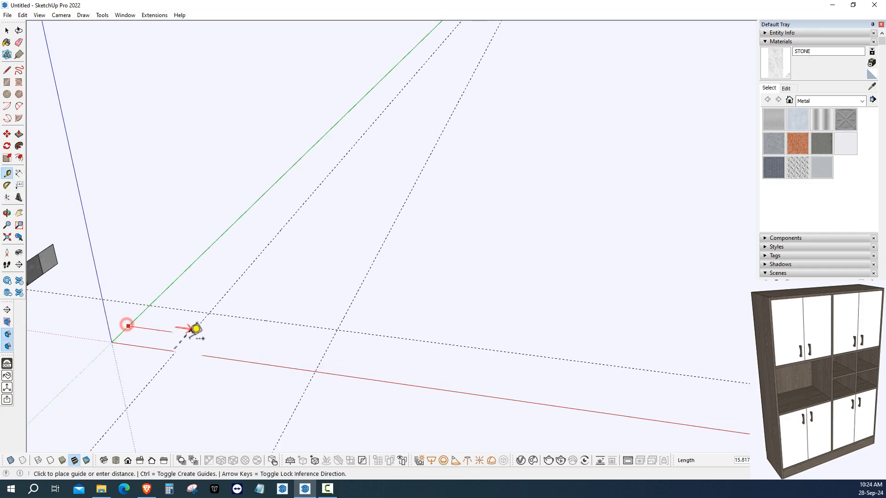
{"action": "key", "text": "Return"}
{"action": "left_click", "coordinate": [327, 349]}
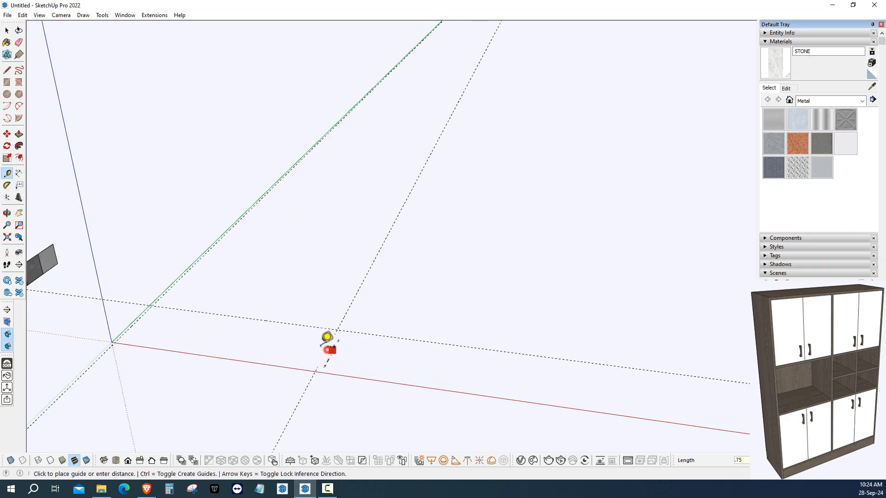
{"action": "type", "text": "."}
{"action": "key", "text": "Return"}
Draw the side panel's 0.75" wide footprint rectangle from the depth guide intersection to the origin
{"action": "scroll", "coordinate": [143, 309], "scroll_direction": "up", "scroll_amount": 3}
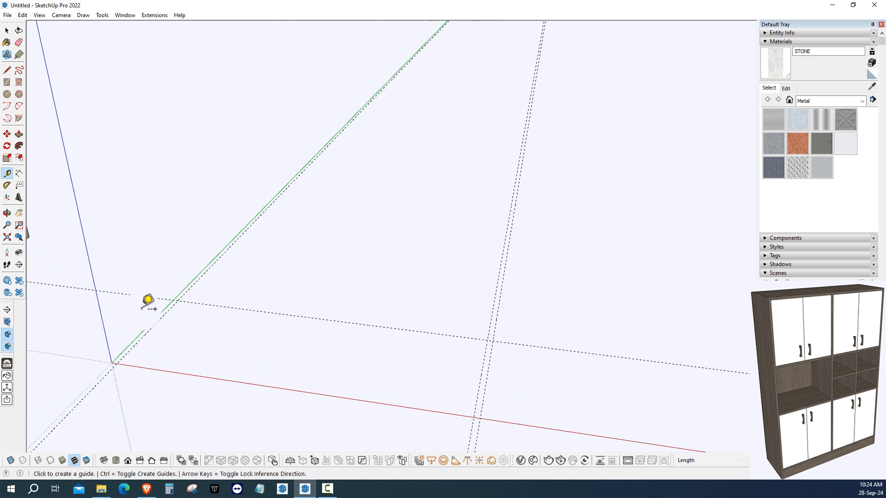
{"action": "left_click", "coordinate": [6, 82]}
{"action": "scroll", "coordinate": [157, 311], "scroll_direction": "up", "scroll_amount": 2}
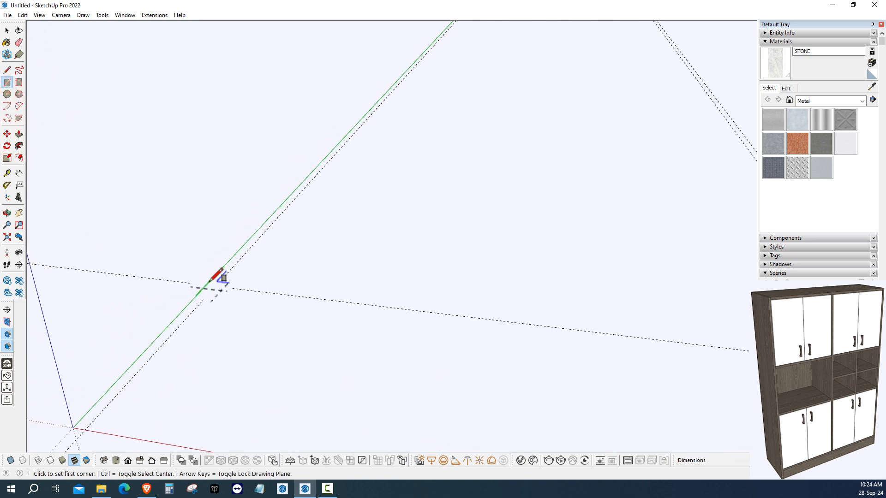
{"action": "scroll", "coordinate": [207, 285], "scroll_direction": "up", "scroll_amount": 2}
{"action": "key", "text": "Escape"}
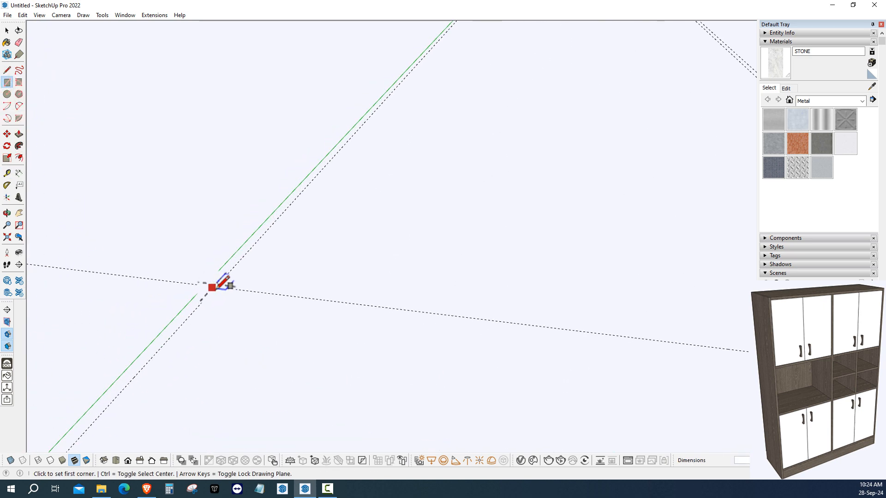
{"action": "middle_click_drag", "start_coordinate": [216, 284], "coordinate": [205, 322]}
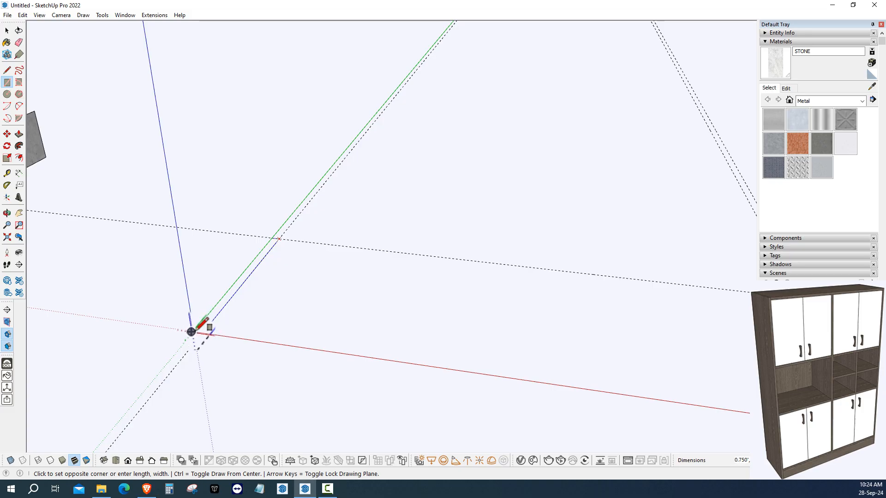
{"action": "left_click", "coordinate": [196, 331]}
Extrude the side panel footprint upward 72" with Push/Pull
{"action": "left_click", "coordinate": [19, 133]}
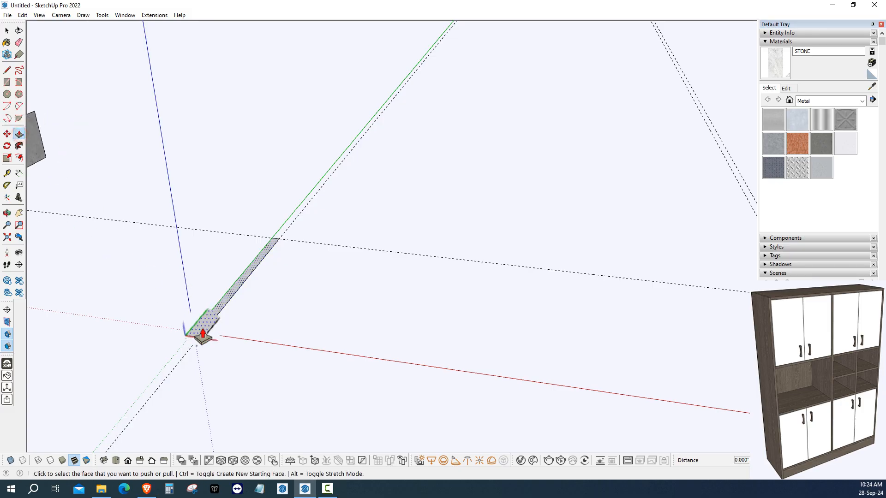
{"action": "left_click", "coordinate": [203, 333]}
{"action": "middle_click_drag", "start_coordinate": [184, 251], "coordinate": [203, 306]}
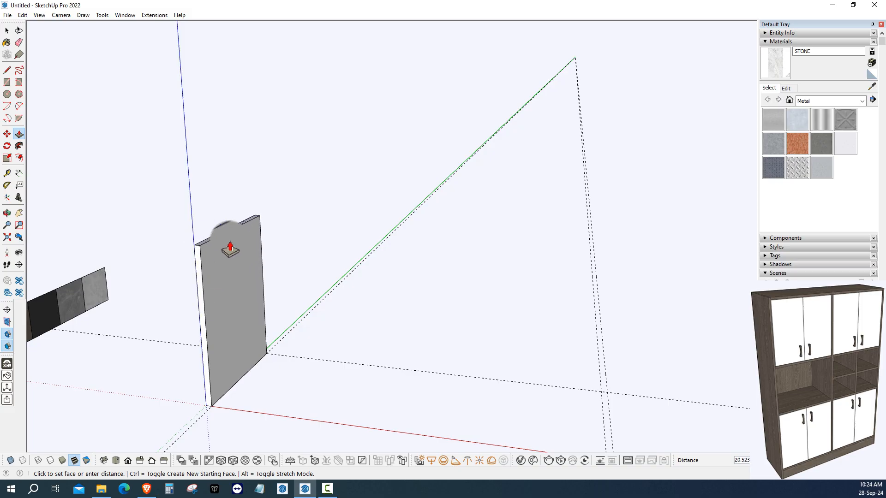
{"action": "type", "text": "72"}
{"action": "key", "text": "Return"}
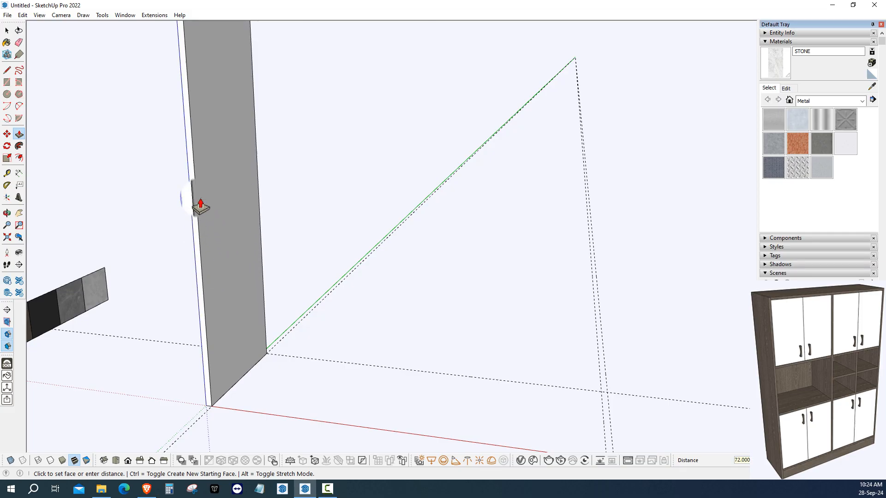
Make the whole extruded side panel a component
{"action": "middle_click_drag", "start_coordinate": [199, 203], "coordinate": [208, 295]}
{"action": "left_click", "coordinate": [7, 31]}
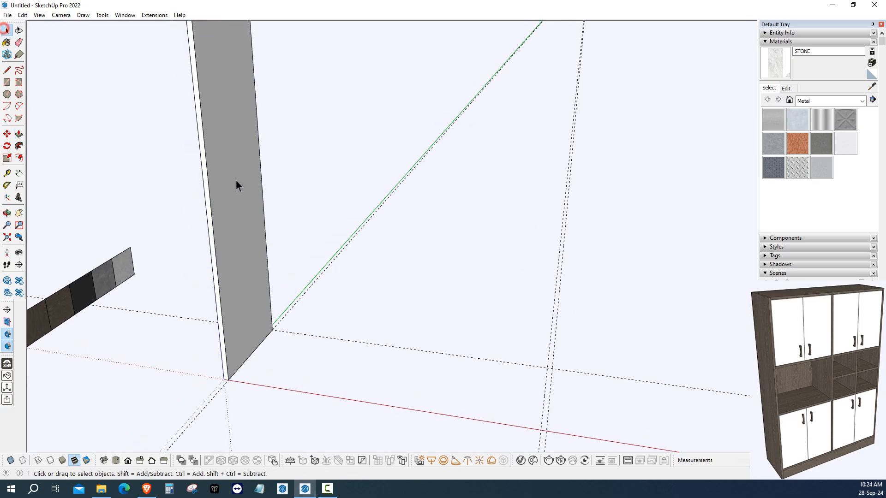
{"action": "triple_click", "coordinate": [226, 158]}
{"action": "right_click", "coordinate": [226, 158]}
{"action": "left_click", "coordinate": [261, 230]}
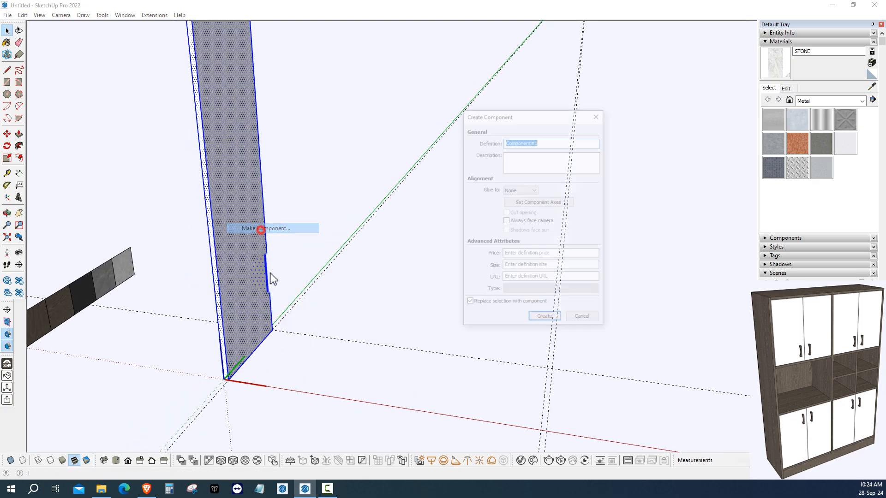
{"action": "left_click", "coordinate": [539, 317]}
Copy the side panel along the red axis to the guide lines at the cabinet's far side
{"action": "middle_click_drag", "start_coordinate": [367, 337], "coordinate": [190, 262], "text": "shift"}
{"action": "scroll", "coordinate": [191, 262], "scroll_direction": "up", "scroll_amount": 3}
{"action": "left_click", "coordinate": [163, 252]}
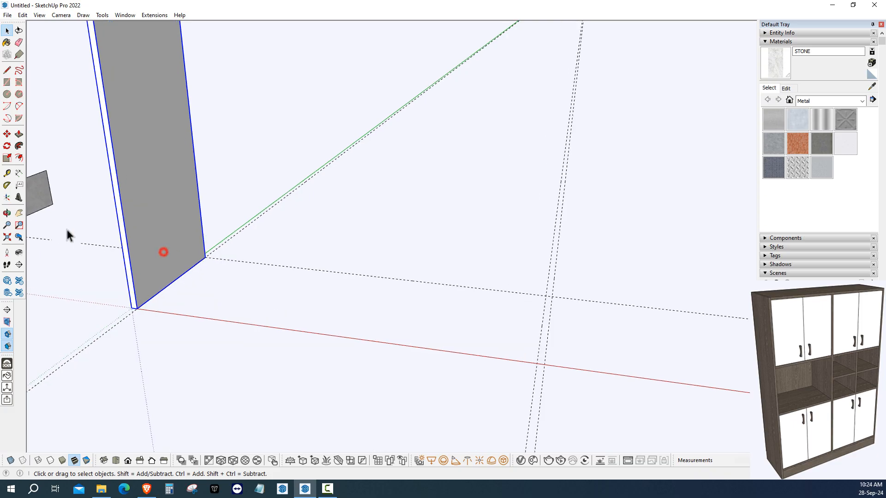
{"action": "left_click", "coordinate": [7, 134]}
{"action": "key", "text": "ctrl"}
{"action": "left_click", "coordinate": [136, 308]}
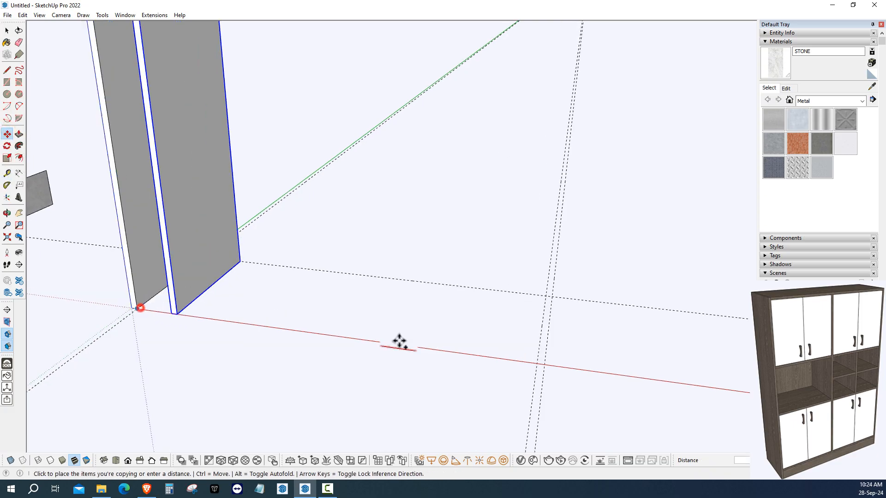
{"action": "left_click", "coordinate": [541, 361]}
Place a guide line 0.75" below the top edge on the inner face of the original side panel
{"action": "middle_click_drag", "start_coordinate": [541, 361], "coordinate": [379, 303]}
{"action": "middle_click_drag", "start_coordinate": [335, 320], "coordinate": [188, 219]}
{"action": "scroll", "coordinate": [176, 206], "scroll_direction": "up", "scroll_amount": 2}
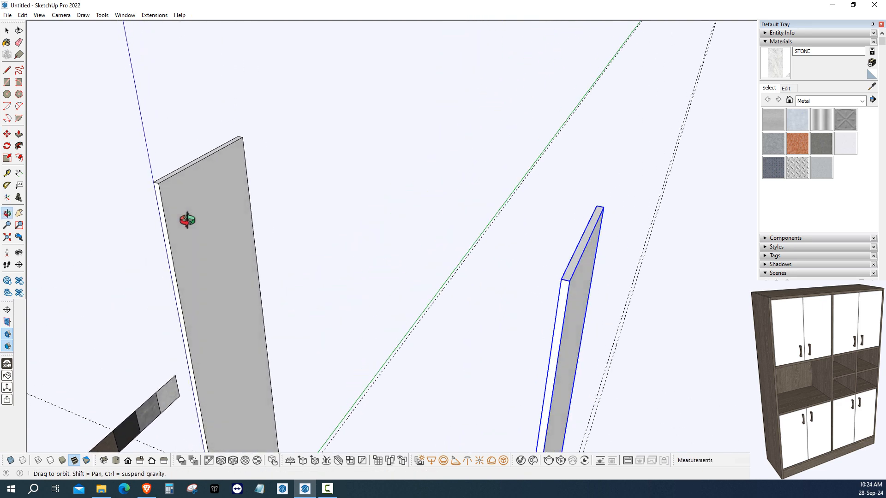
{"action": "scroll", "coordinate": [189, 151], "scroll_direction": "up", "scroll_amount": 3}
{"action": "left_click", "coordinate": [7, 173]}
{"action": "middle_click_drag", "start_coordinate": [194, 268], "coordinate": [231, 210]}
{"action": "left_click", "coordinate": [183, 166]}
{"action": "type", "text": ".7"}
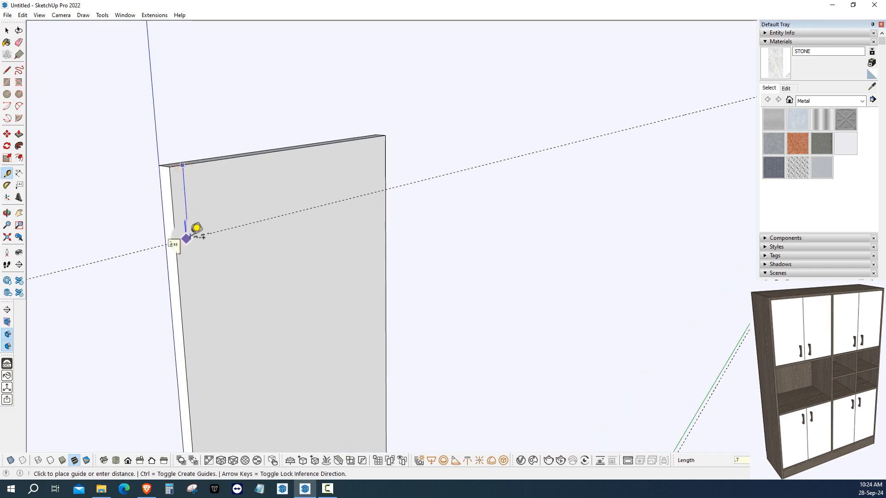
{"action": "type", "text": "5"}
{"action": "key", "text": "Return"}
Draw a rectangle between the guide and the side panel's top edge, and extrude it across to the opposite side panel
{"action": "left_click", "coordinate": [7, 82]}
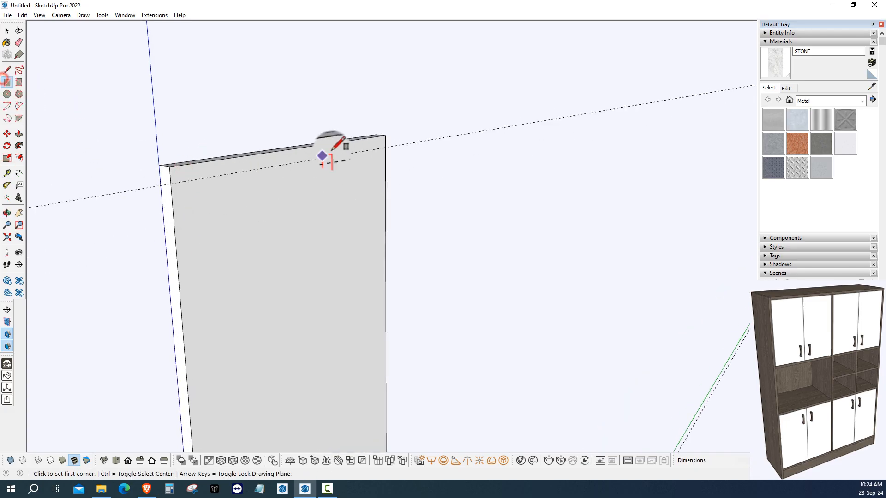
{"action": "left_click", "coordinate": [385, 147]}
{"action": "left_click", "coordinate": [170, 167]}
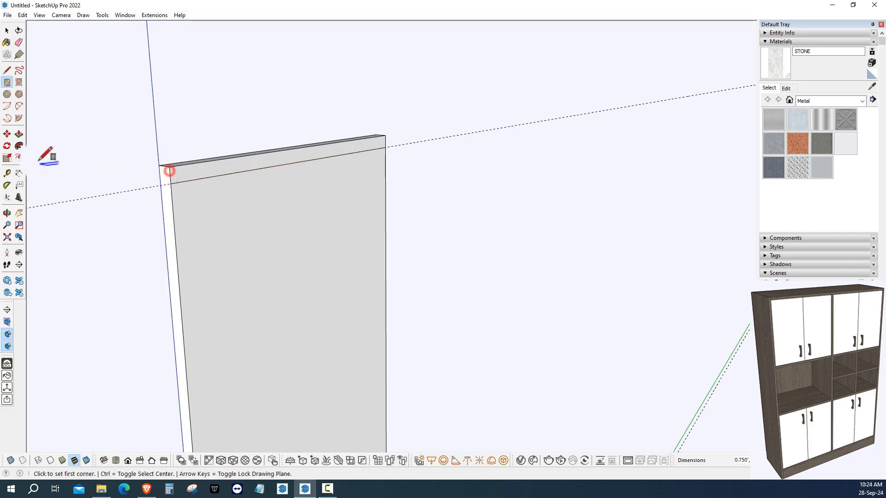
{"action": "left_click", "coordinate": [19, 134]}
{"action": "left_click", "coordinate": [176, 174]}
{"action": "scroll", "coordinate": [178, 175], "scroll_direction": "down", "scroll_amount": 6}
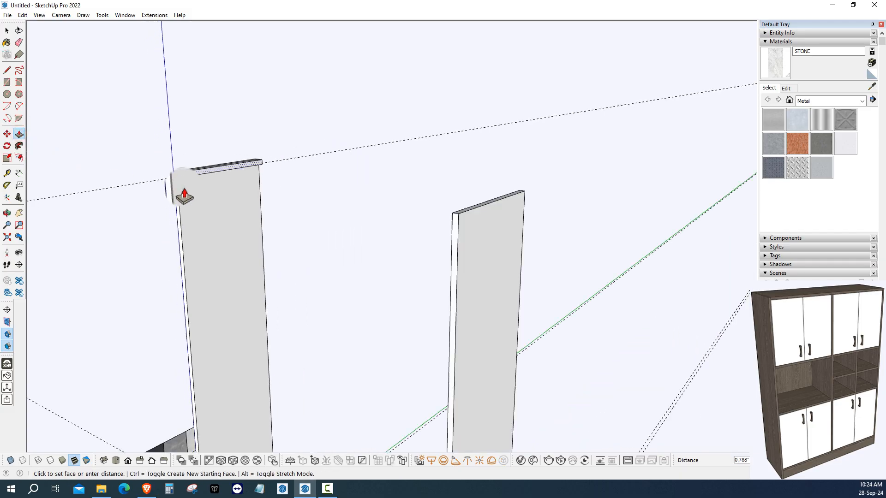
{"action": "left_click", "coordinate": [418, 243]}
Make the whole top panel between the two sides a component
{"action": "left_click", "coordinate": [7, 30]}
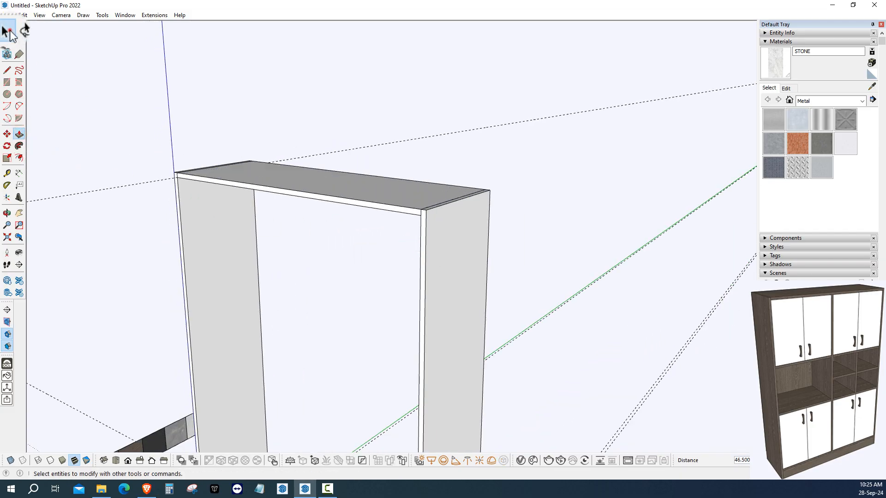
{"action": "middle_click_drag", "start_coordinate": [273, 230], "coordinate": [307, 235]}
{"action": "triple_click", "coordinate": [273, 187]}
{"action": "right_click", "coordinate": [272, 187]}
{"action": "left_click", "coordinate": [318, 252]}
{"action": "left_click", "coordinate": [535, 319]}
Copy the top panel straight down to the bottom end of the side panels
{"action": "scroll", "coordinate": [323, 231], "scroll_direction": "down", "scroll_amount": 2}
{"action": "scroll", "coordinate": [276, 160], "scroll_direction": "up", "scroll_amount": 2}
{"action": "left_click", "coordinate": [275, 160]}
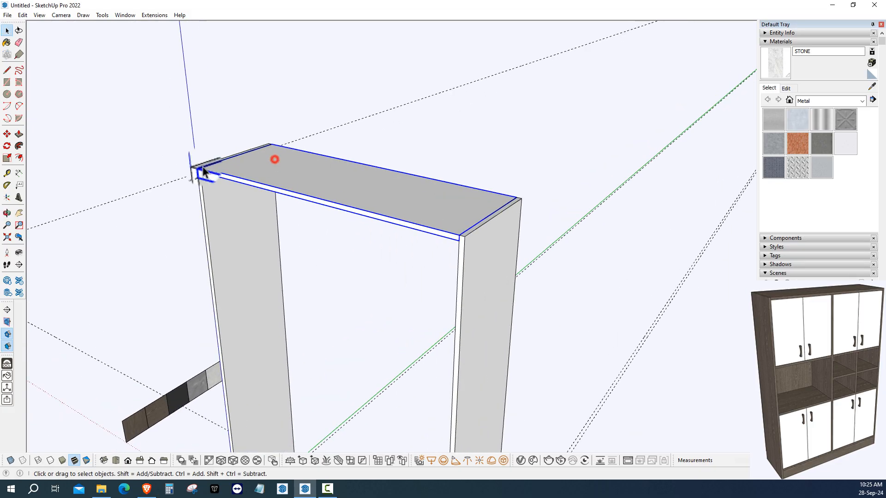
{"action": "left_click", "coordinate": [9, 135]}
{"action": "scroll", "coordinate": [174, 182], "scroll_direction": "up", "scroll_amount": 1}
{"action": "key", "text": "ctrl"}
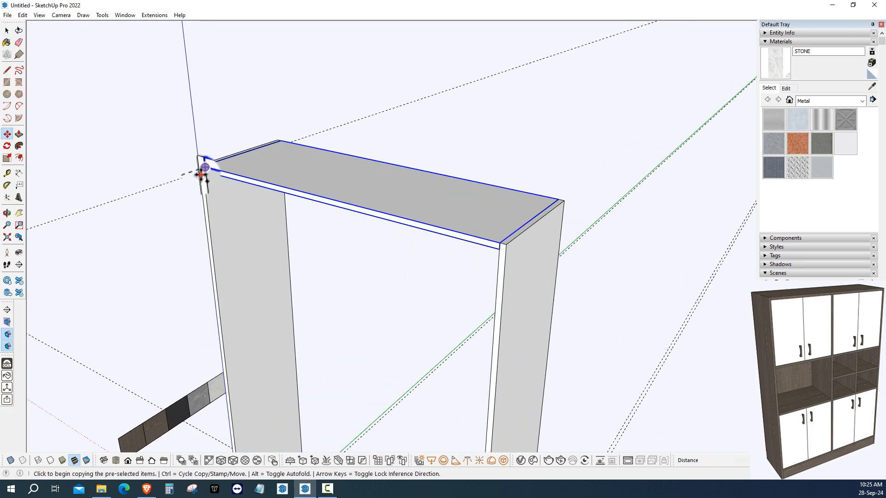
{"action": "left_click", "coordinate": [201, 174]}
{"action": "scroll", "coordinate": [203, 185], "scroll_direction": "down", "scroll_amount": 1}
{"action": "middle_click_drag", "start_coordinate": [221, 323], "coordinate": [243, 98], "text": "shift"}
{"action": "scroll", "coordinate": [237, 237], "scroll_direction": "up", "scroll_amount": 2}
{"action": "left_click", "coordinate": [229, 238]}
Move the copied bottom panel up 4" between the side panels
{"action": "scroll", "coordinate": [232, 236], "scroll_direction": "up", "scroll_amount": 1}
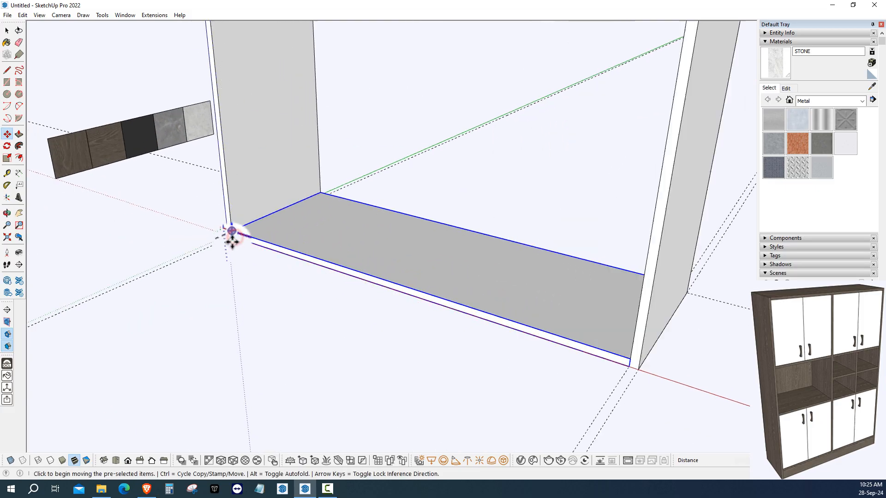
{"action": "left_click", "coordinate": [230, 236]}
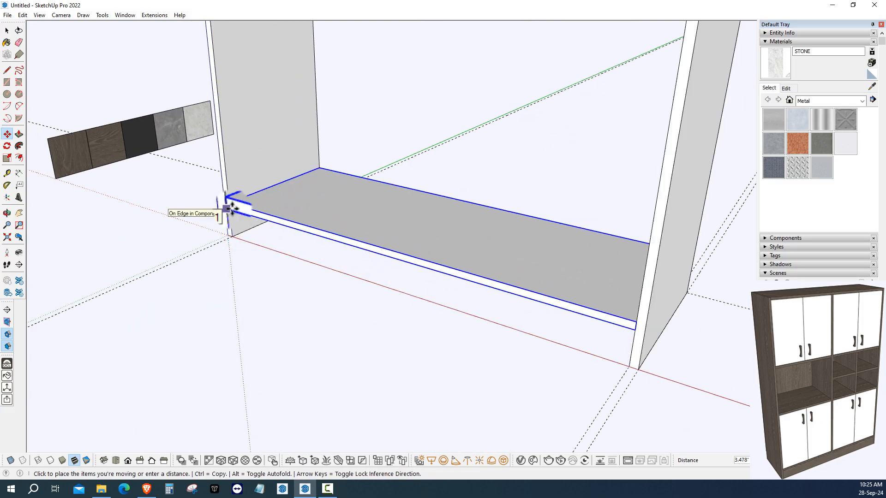
{"action": "key", "text": "Return"}
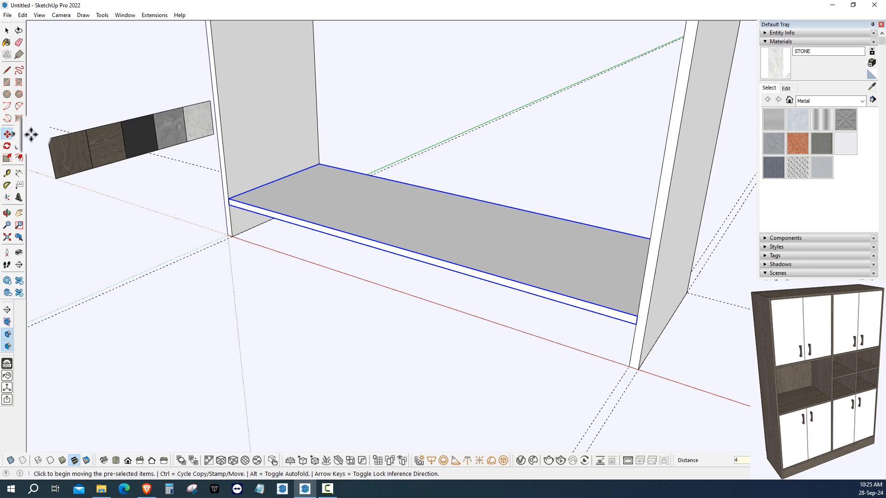
Draw the toe-kick rectangle under the bottom panel's front edge, spanning from one side panel to the other at ground level
{"action": "left_click", "coordinate": [7, 87]}
{"action": "scroll", "coordinate": [229, 205], "scroll_direction": "up", "scroll_amount": 1}
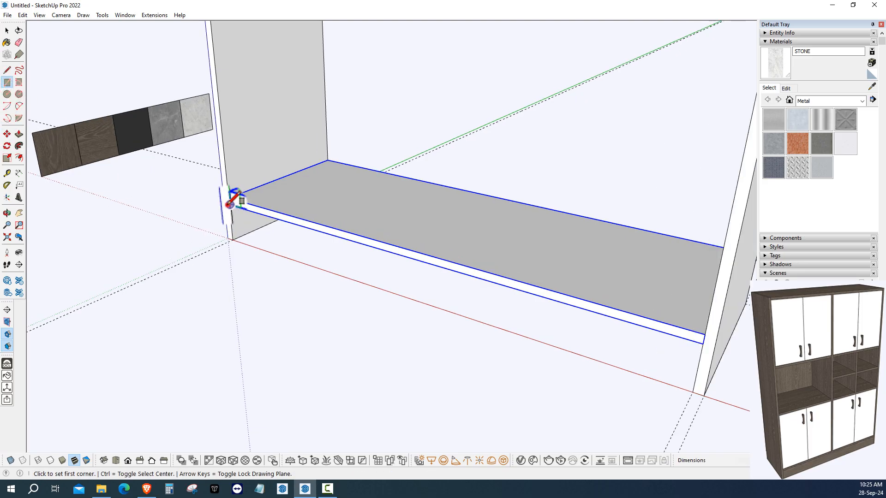
{"action": "left_click", "coordinate": [229, 205]}
{"action": "scroll", "coordinate": [323, 258], "scroll_direction": "down", "scroll_amount": 1}
{"action": "middle_click_drag", "start_coordinate": [407, 313], "coordinate": [316, 295], "text": "shift"}
{"action": "scroll", "coordinate": [346, 286], "scroll_direction": "up", "scroll_amount": 1}
{"action": "left_click", "coordinate": [547, 355]}
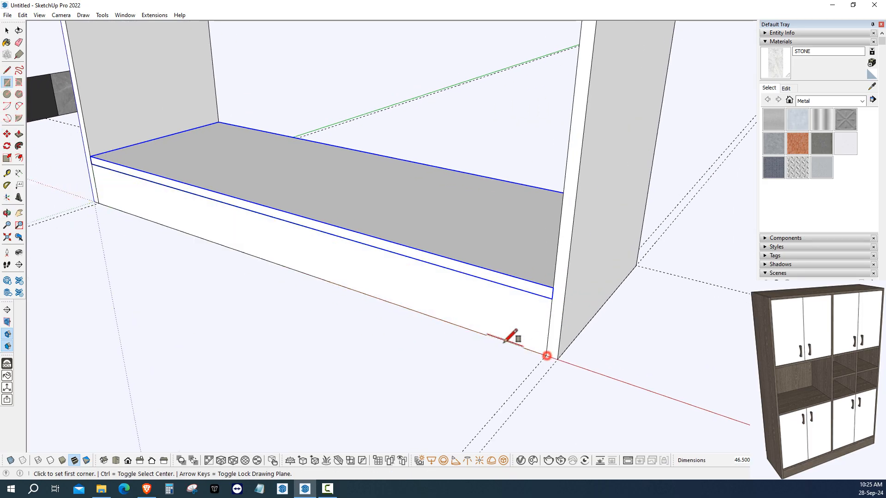
Extrude the toe-kick rectangle 0.75" toward the front
{"action": "left_click", "coordinate": [19, 134]}
{"action": "left_click", "coordinate": [207, 241]}
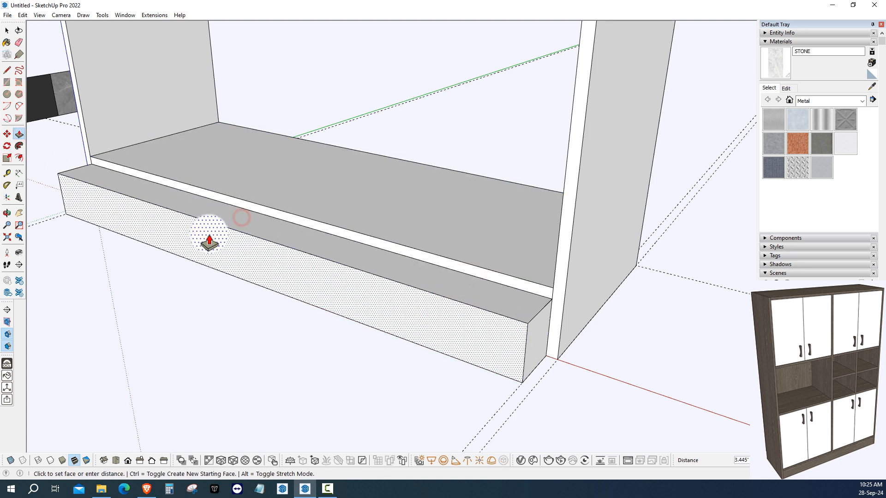
{"action": "type", "text": ".75"}
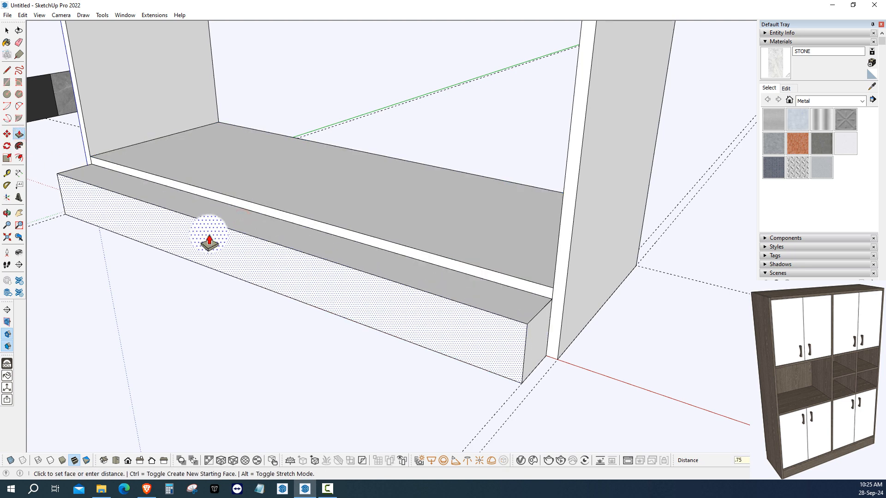
{"action": "key", "text": "Return"}
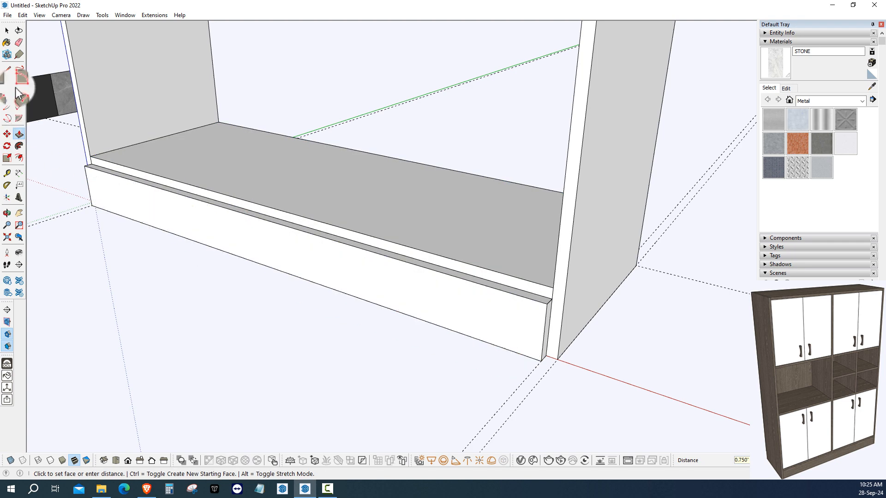
Make the whole toe-kick board a component
{"action": "left_click", "coordinate": [7, 31]}
{"action": "scroll", "coordinate": [151, 202], "scroll_direction": "up", "scroll_amount": 2}
{"action": "triple_click", "coordinate": [151, 202]}
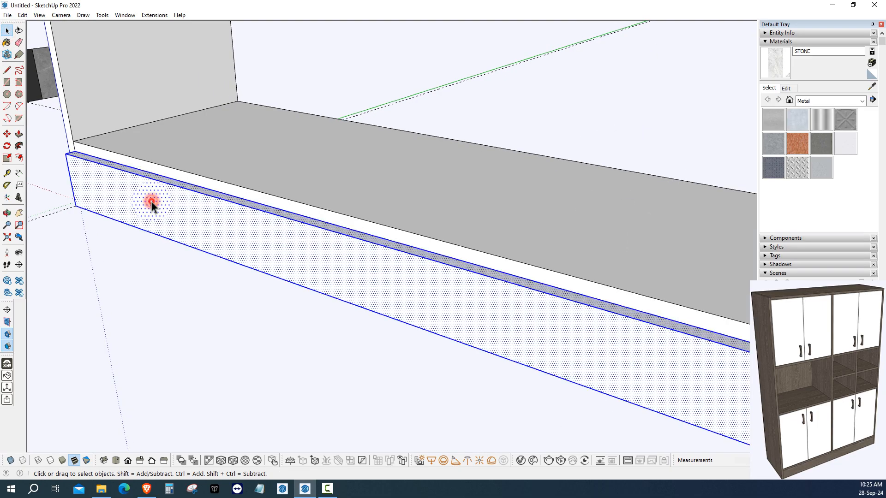
{"action": "right_click", "coordinate": [152, 202]}
{"action": "left_click", "coordinate": [194, 273]}
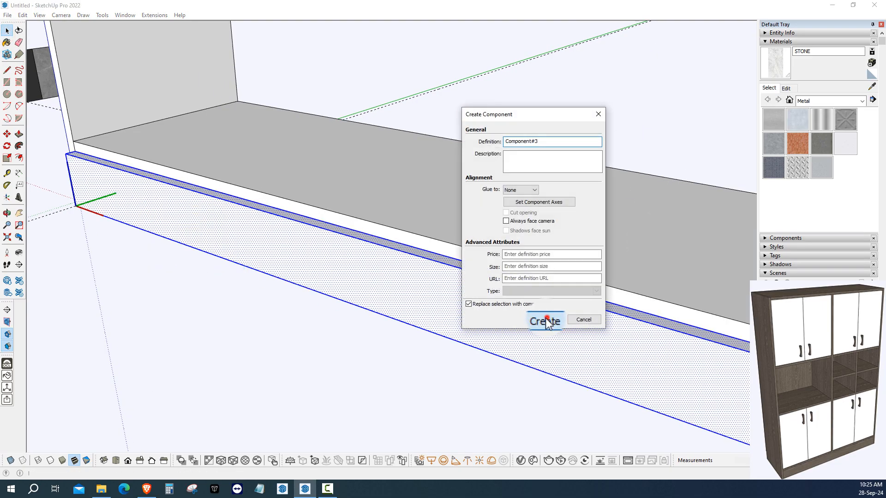
{"action": "left_click", "coordinate": [545, 321]}
{"action": "middle_click_drag", "start_coordinate": [545, 321], "coordinate": [162, 313]}
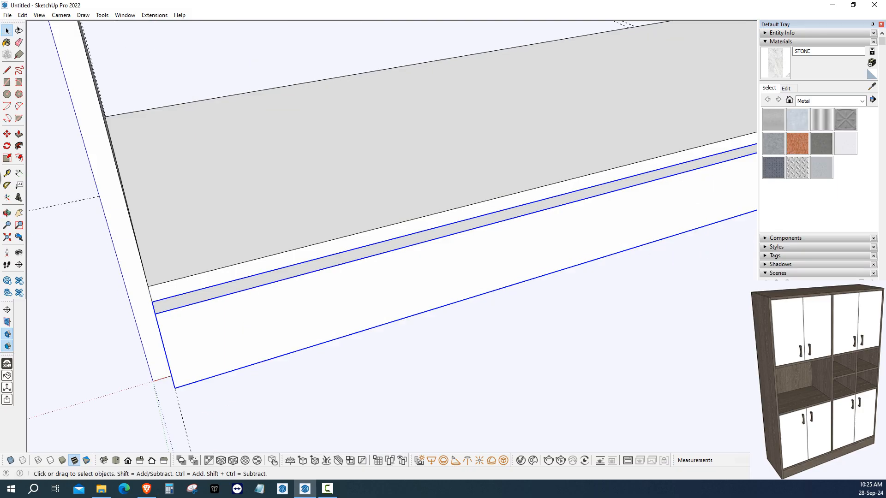
Move the toe-kick board back so its front face is flush with the bottom panel's front edge
{"action": "left_click", "coordinate": [12, 134]}
{"action": "middle_click_drag", "start_coordinate": [138, 240], "coordinate": [222, 368]}
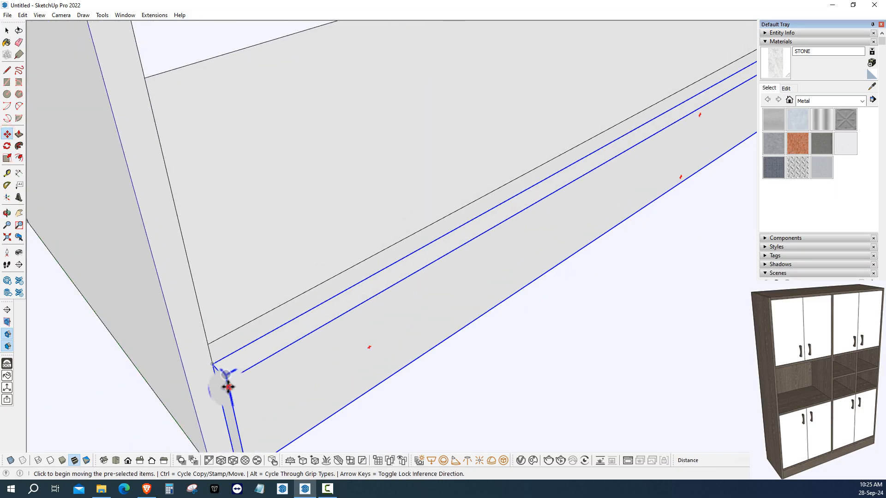
{"action": "left_click", "coordinate": [227, 385]}
{"action": "left_click", "coordinate": [213, 364]}
{"action": "left_click", "coordinate": [212, 360]}
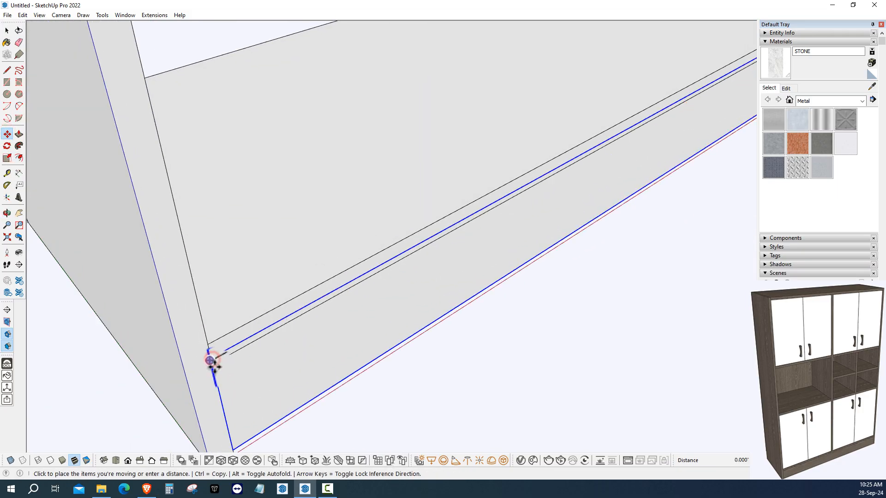
{"action": "left_click", "coordinate": [215, 370]}
{"action": "scroll", "coordinate": [215, 370], "scroll_direction": "down", "scroll_amount": 4}
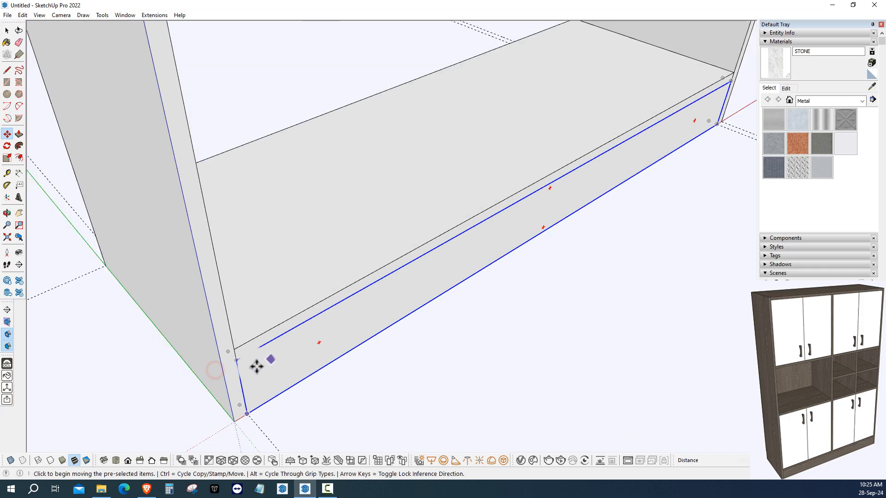
{"action": "middle_click_drag", "start_coordinate": [256, 364], "coordinate": [43, 367]}
{"action": "key", "text": "space"}
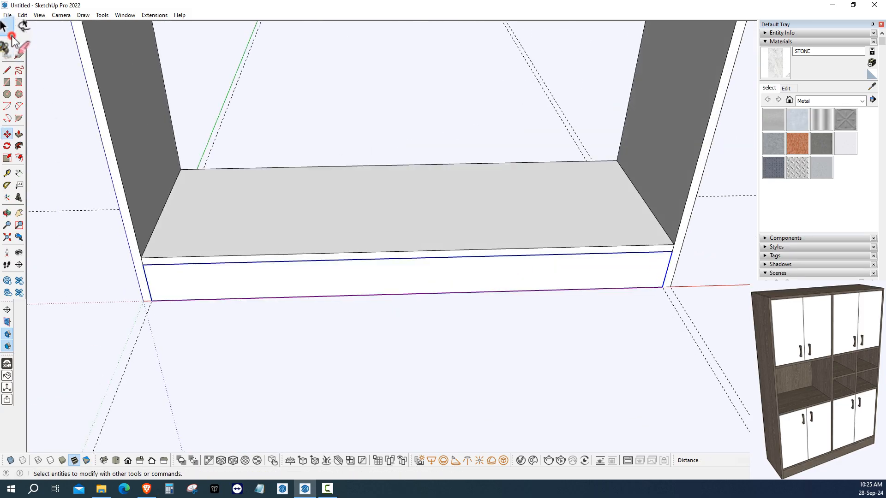
{"action": "middle_click_drag", "start_coordinate": [85, 306], "coordinate": [204, 270]}
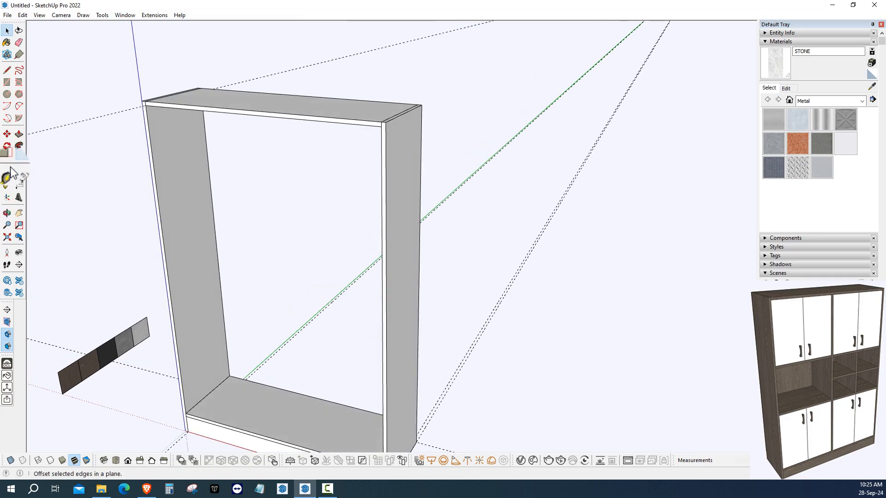
Draw a rectangle covering the left side panel's inner face between the bottom and top panels, and extrude it 0.75" inward
{"action": "left_click", "coordinate": [7, 82]}
{"action": "scroll", "coordinate": [231, 380], "scroll_direction": "up", "scroll_amount": 2}
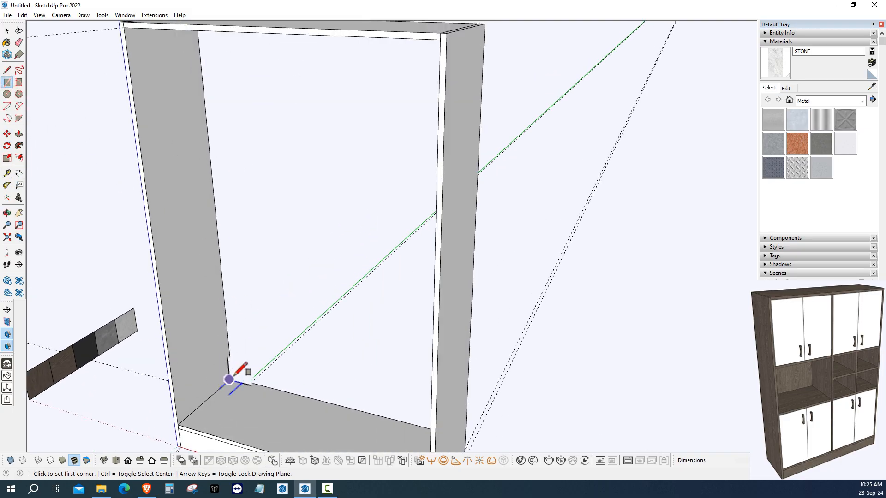
{"action": "left_click", "coordinate": [233, 377]}
{"action": "scroll", "coordinate": [174, 192], "scroll_direction": "down", "scroll_amount": 3}
{"action": "scroll", "coordinate": [156, 179], "scroll_direction": "up", "scroll_amount": 3}
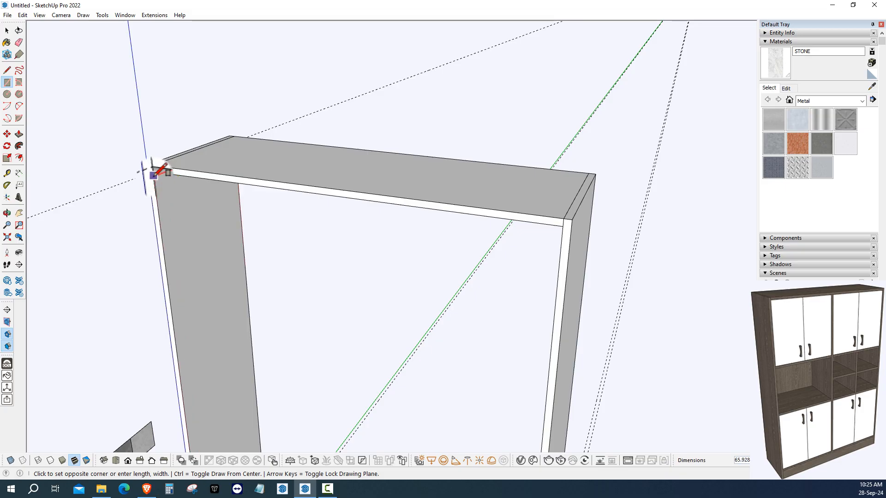
{"action": "left_click", "coordinate": [153, 169]}
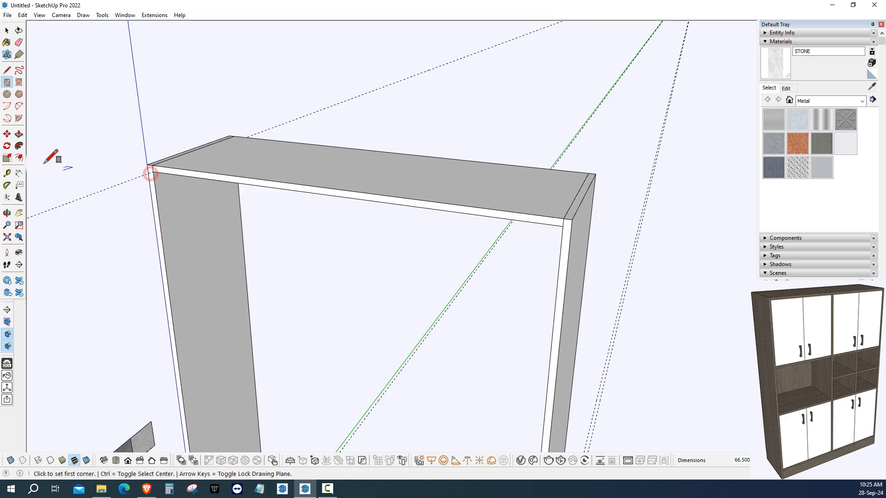
{"action": "left_click", "coordinate": [19, 134]}
{"action": "left_click", "coordinate": [187, 238]}
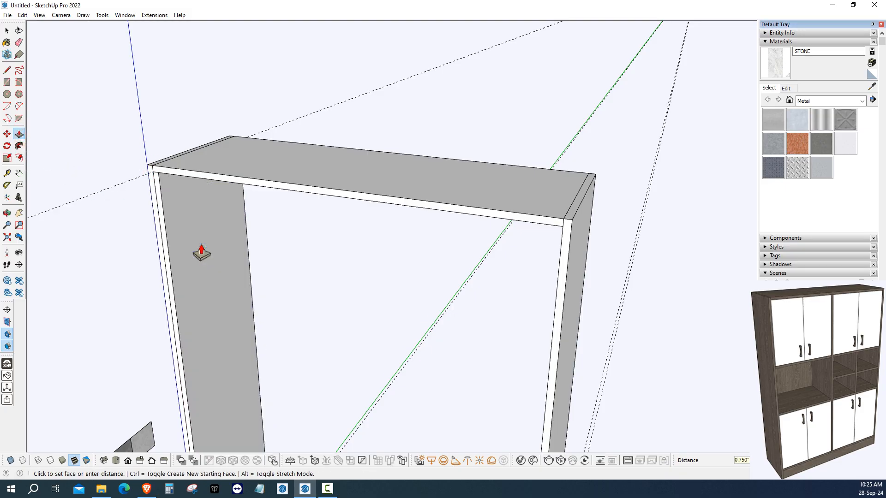
Make the whole extruded divider panel a component
{"action": "left_click", "coordinate": [7, 30]}
{"action": "scroll", "coordinate": [167, 191], "scroll_direction": "up", "scroll_amount": 2}
{"action": "triple_click", "coordinate": [179, 162]}
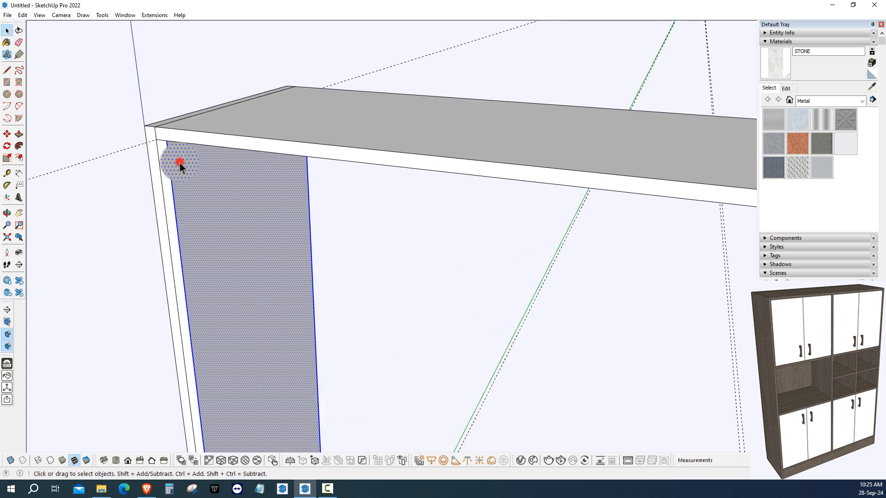
{"action": "right_click", "coordinate": [179, 163]}
{"action": "left_click", "coordinate": [220, 232]}
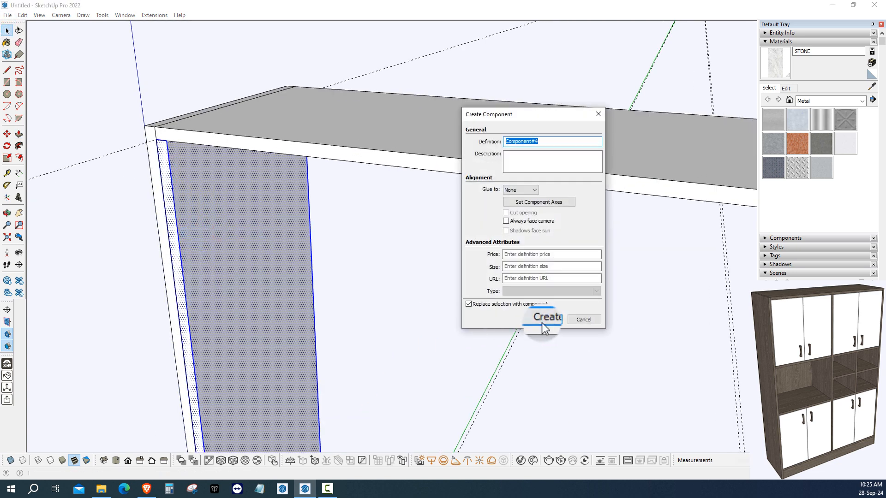
{"action": "left_click", "coordinate": [542, 321]}
Move the divider panel 22.875" across to the middle of the cabinet, under the midpoint of the top panel's front edge
{"action": "left_click", "coordinate": [7, 134]}
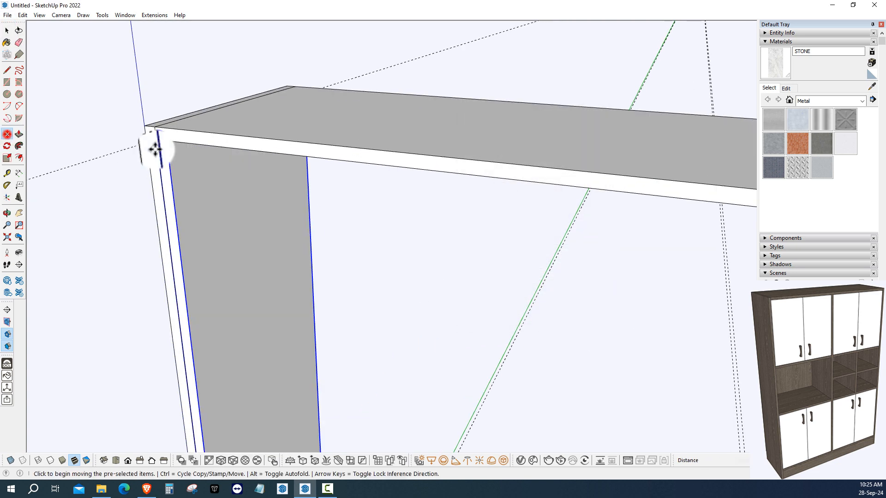
{"action": "scroll", "coordinate": [166, 140], "scroll_direction": "up", "scroll_amount": 2}
{"action": "left_click", "coordinate": [170, 131]}
{"action": "scroll", "coordinate": [166, 134], "scroll_direction": "down", "scroll_amount": 4}
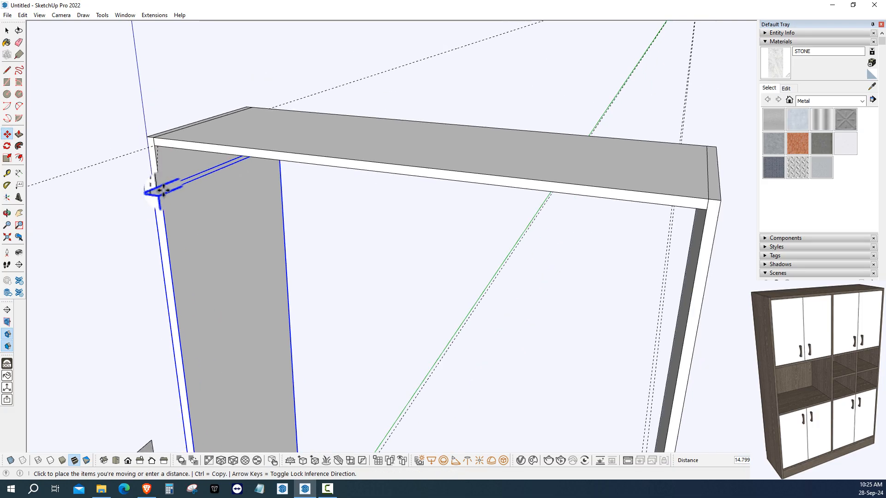
{"action": "left_click", "coordinate": [332, 172]}
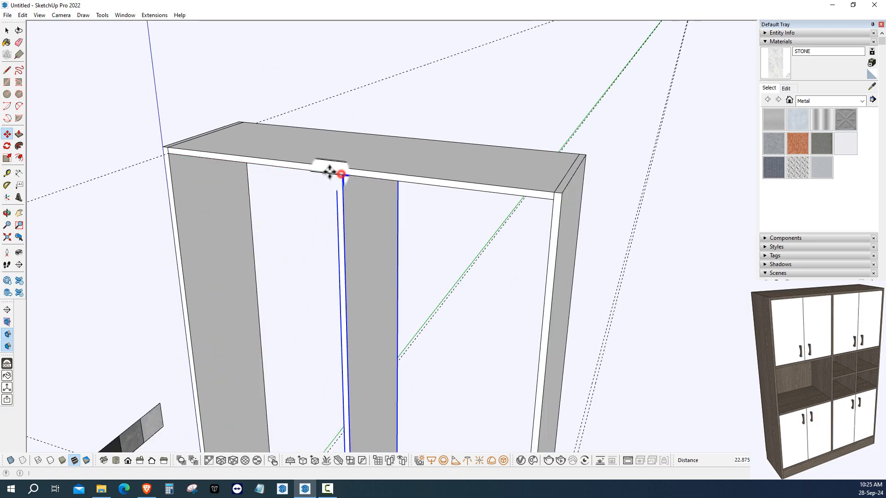
{"action": "middle_click_drag", "start_coordinate": [333, 172], "coordinate": [297, 143]}
{"action": "middle_click_drag", "start_coordinate": [297, 234], "coordinate": [321, 202], "text": "shift"}
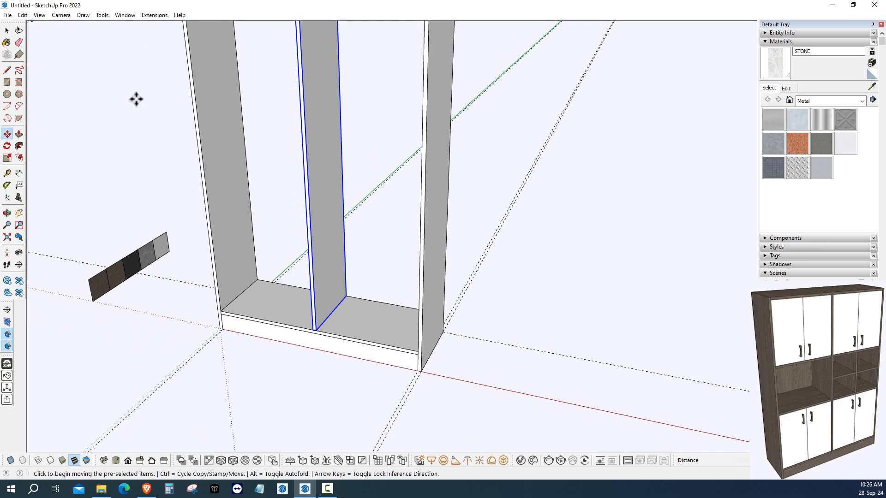
{"action": "left_click", "coordinate": [7, 31]}
{"action": "left_click", "coordinate": [124, 78]}
Place a horizontal guide across the cabinet front, 30" above the ground line
{"action": "scroll", "coordinate": [326, 230], "scroll_direction": "down", "scroll_amount": 1}
{"action": "middle_click_drag", "start_coordinate": [325, 233], "coordinate": [235, 263]}
{"action": "scroll", "coordinate": [249, 225], "scroll_direction": "up", "scroll_amount": 3}
{"action": "scroll", "coordinate": [248, 226], "scroll_direction": "up", "scroll_amount": 2}
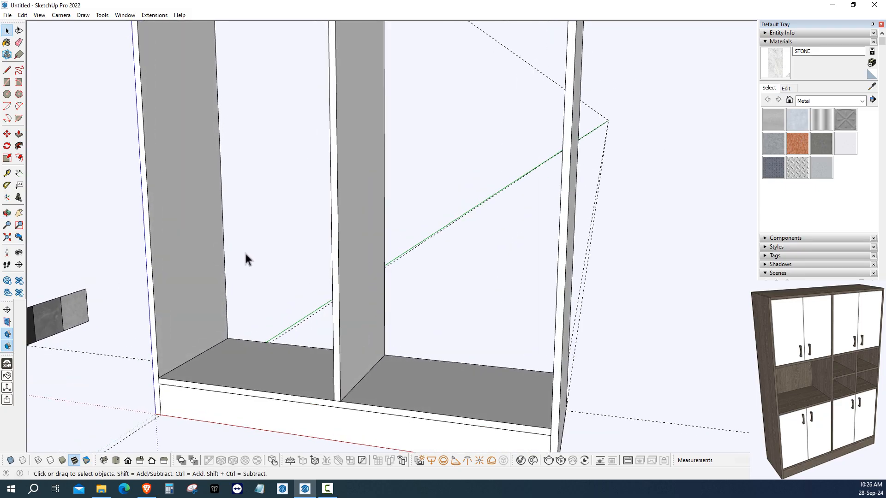
{"action": "left_click", "coordinate": [7, 175]}
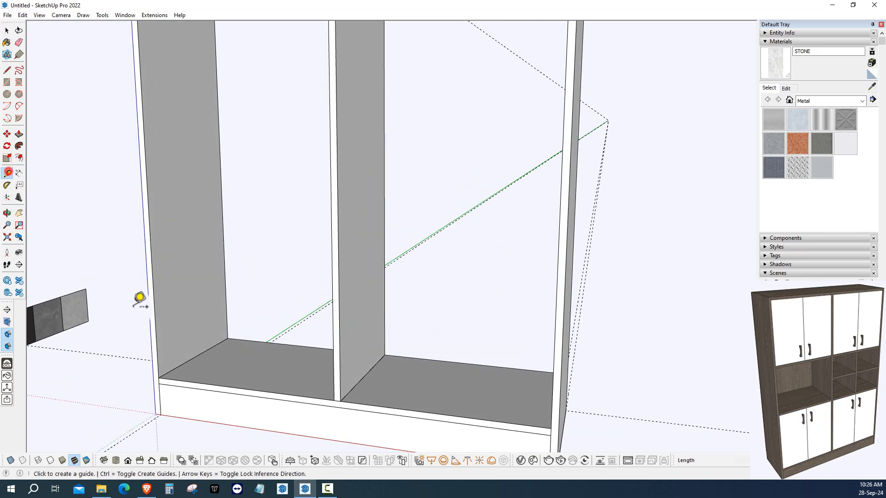
{"action": "scroll", "coordinate": [139, 300], "scroll_direction": "up", "scroll_amount": 5}
{"action": "scroll", "coordinate": [192, 415], "scroll_direction": "up", "scroll_amount": 3}
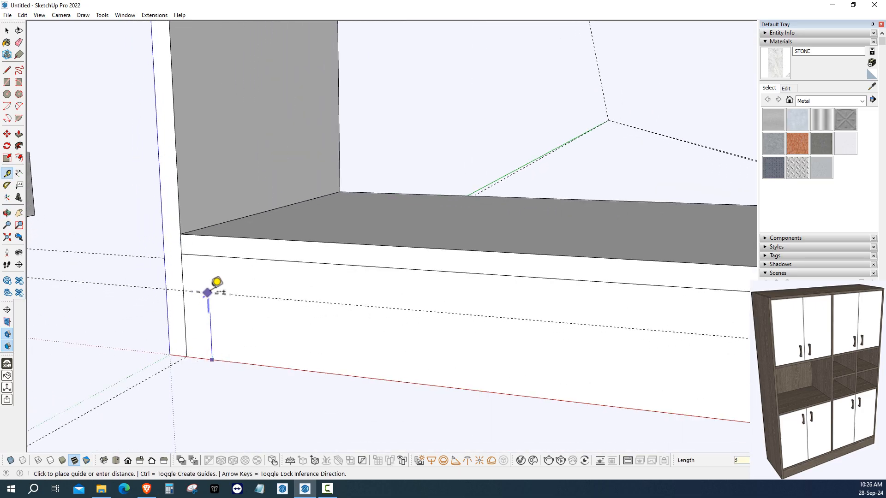
{"action": "type", "text": "0"}
{"action": "key", "text": "Return"}
{"action": "scroll", "coordinate": [243, 330], "scroll_direction": "down", "scroll_amount": 10}
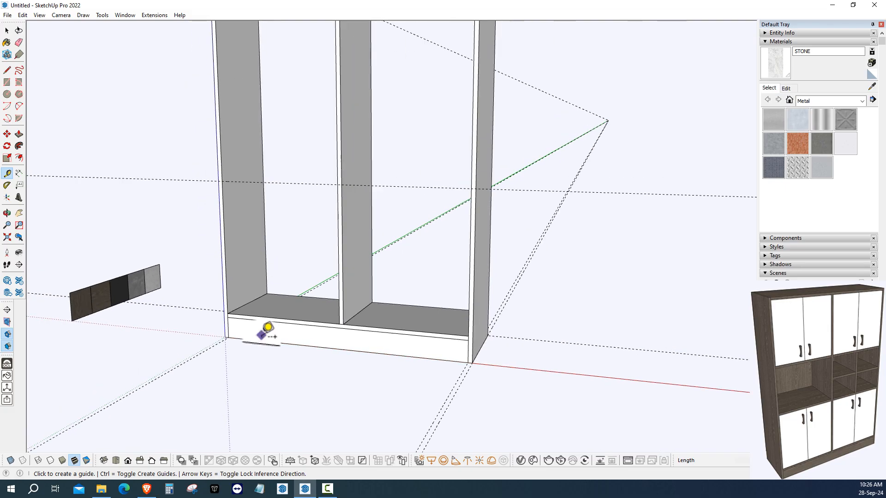
Place a depth-direction guide along the left side panel at the height of the 30" guide, referenced from the bottom panel's side edge
{"action": "middle_click_drag", "start_coordinate": [277, 300], "coordinate": [252, 358]}
{"action": "scroll", "coordinate": [226, 167], "scroll_direction": "up", "scroll_amount": 4}
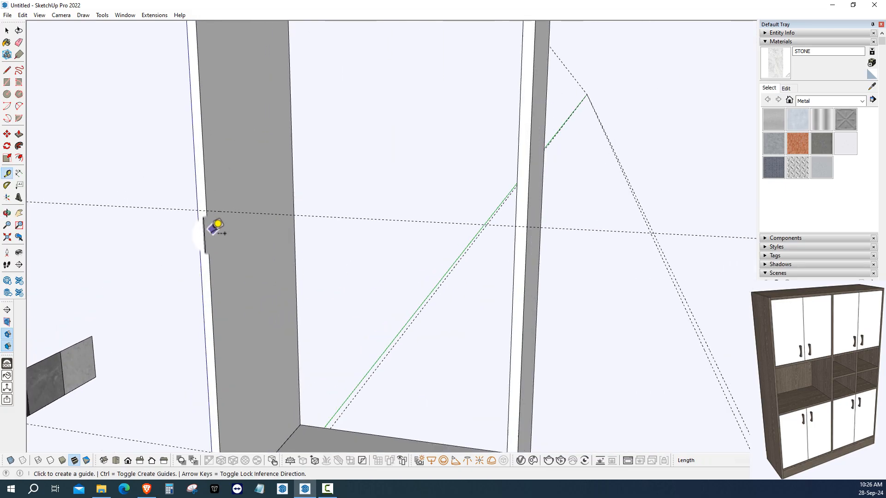
{"action": "middle_click_drag", "start_coordinate": [238, 252], "coordinate": [230, 287]}
{"action": "middle_click_drag", "start_coordinate": [251, 434], "coordinate": [246, 338], "text": "shift"}
{"action": "scroll", "coordinate": [252, 323], "scroll_direction": "up", "scroll_amount": 2}
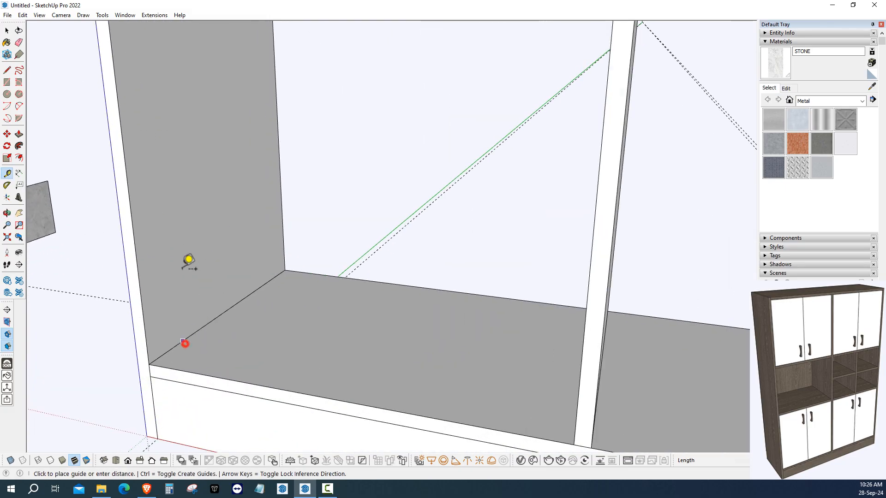
{"action": "scroll", "coordinate": [183, 269], "scroll_direction": "down", "scroll_amount": 2}
{"action": "middle_click_drag", "start_coordinate": [183, 266], "coordinate": [188, 308]}
{"action": "scroll", "coordinate": [182, 258], "scroll_direction": "up", "scroll_amount": 2}
{"action": "left_click", "coordinate": [130, 134]}
{"action": "scroll", "coordinate": [208, 240], "scroll_direction": "down", "scroll_amount": 2}
{"action": "middle_click_drag", "start_coordinate": [210, 244], "coordinate": [232, 324], "text": "shift"}
{"action": "scroll", "coordinate": [66, 195], "scroll_direction": "up", "scroll_amount": 1}
{"action": "scroll", "coordinate": [208, 210], "scroll_direction": "down", "scroll_amount": 6}
{"action": "middle_click_drag", "start_coordinate": [210, 169], "coordinate": [237, 370], "text": "shift"}
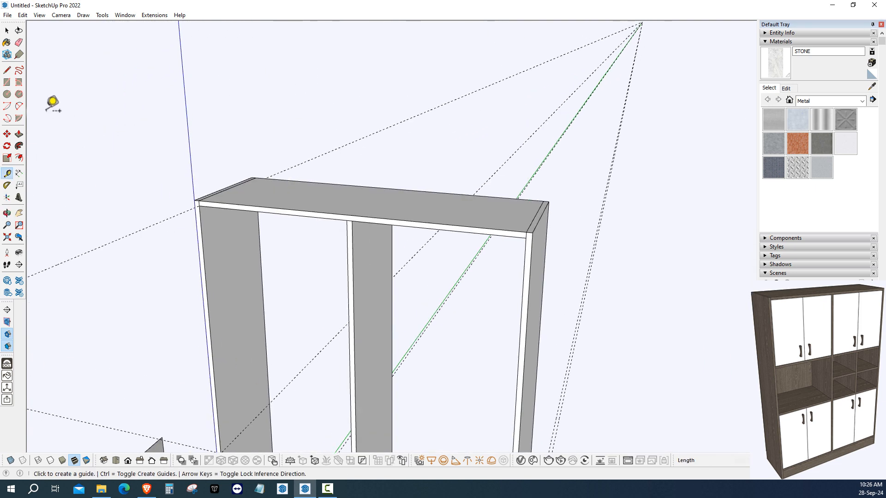
Copy the top panel straight down to the 30" guide to form a middle shelf
{"action": "left_click", "coordinate": [7, 42]}
{"action": "scroll", "coordinate": [260, 216], "scroll_direction": "up", "scroll_amount": 3}
{"action": "left_click", "coordinate": [14, 35]}
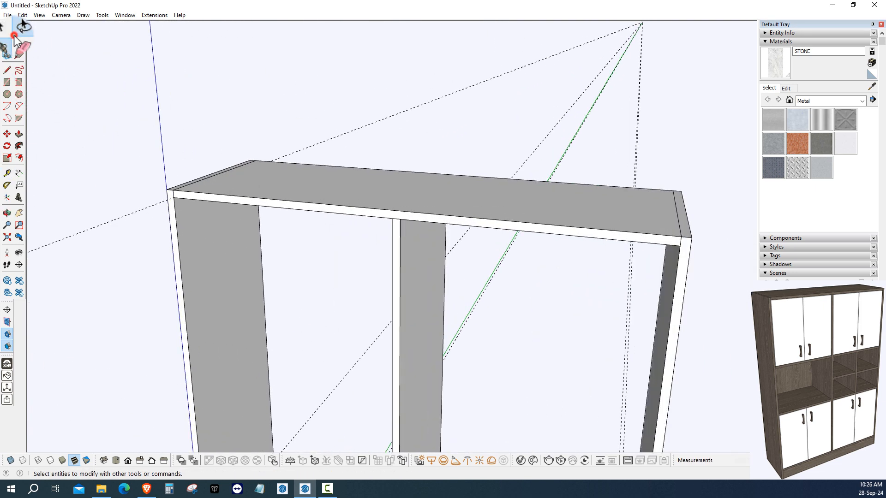
{"action": "left_click", "coordinate": [257, 198]}
{"action": "left_click", "coordinate": [7, 134]}
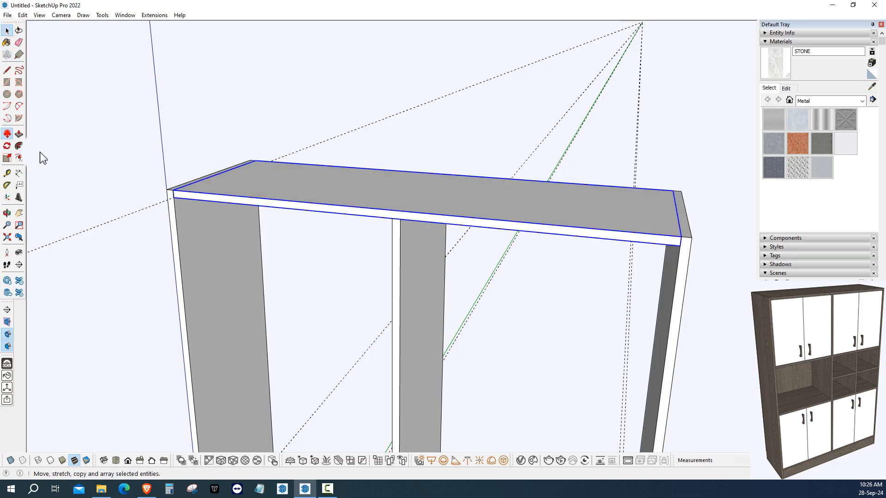
{"action": "scroll", "coordinate": [173, 173], "scroll_direction": "up", "scroll_amount": 2}
{"action": "key", "text": "ctrl"}
{"action": "left_click", "coordinate": [168, 178]}
{"action": "scroll", "coordinate": [198, 214], "scroll_direction": "down", "scroll_amount": 4}
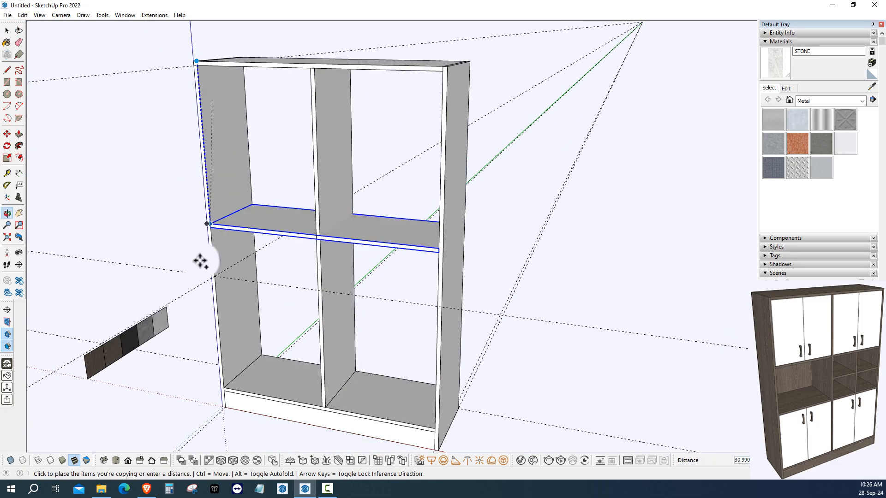
{"action": "scroll", "coordinate": [199, 259], "scroll_direction": "up", "scroll_amount": 5}
{"action": "left_click", "coordinate": [218, 261]}
{"action": "scroll", "coordinate": [233, 319], "scroll_direction": "down", "scroll_amount": 3}
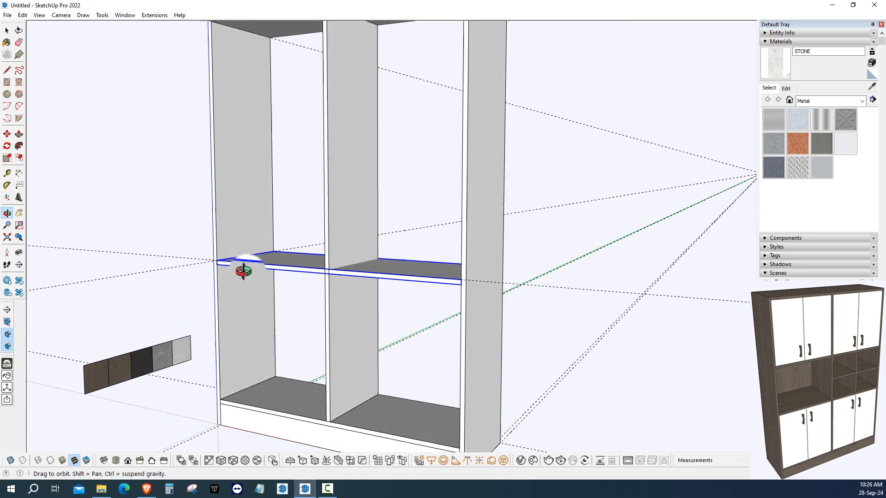
{"action": "scroll", "coordinate": [243, 296], "scroll_direction": "up", "scroll_amount": 2}
{"action": "left_click", "coordinate": [7, 30]}
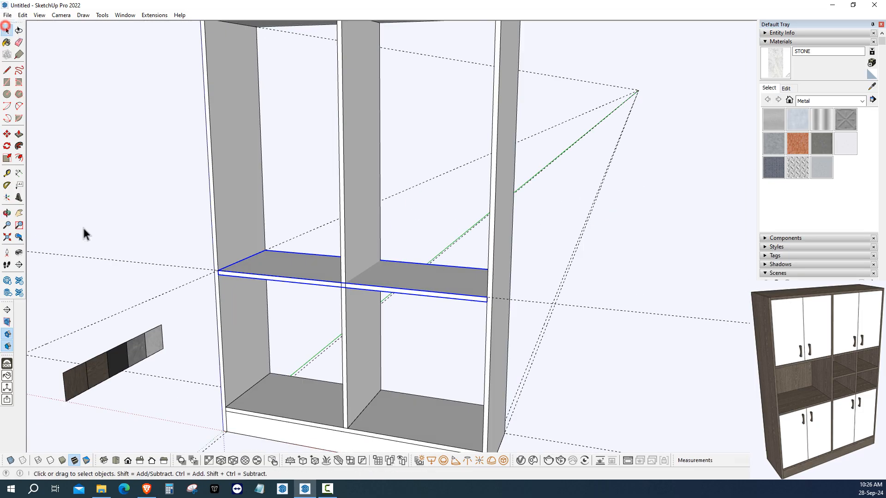
Draw a rectangle across the front of the lower-left opening, from under the middle shelf to the bottom panel at the divider
{"action": "scroll", "coordinate": [237, 320], "scroll_direction": "up", "scroll_amount": 5}
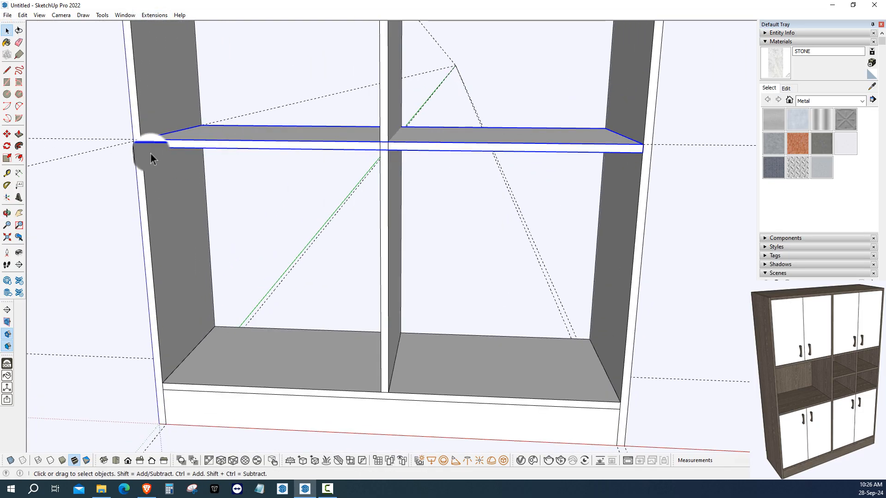
{"action": "left_click", "coordinate": [7, 107]}
{"action": "left_click", "coordinate": [8, 84]}
{"action": "scroll", "coordinate": [159, 153], "scroll_direction": "up", "scroll_amount": 2}
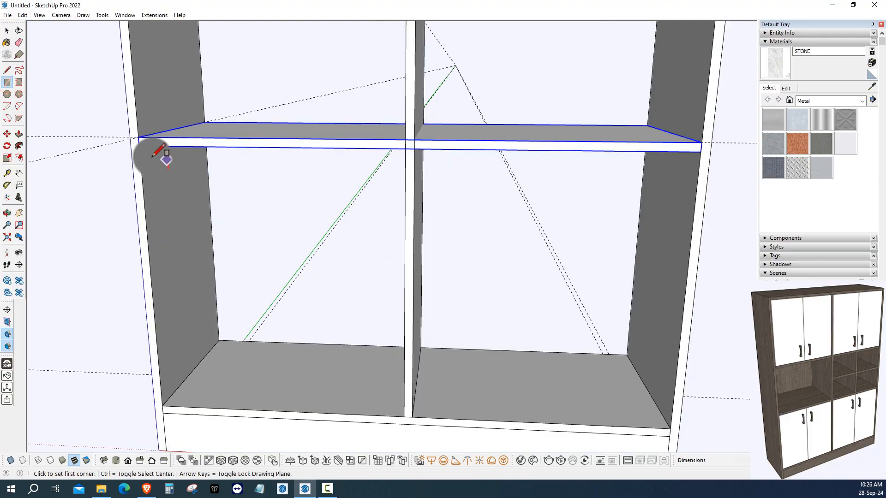
{"action": "left_click", "coordinate": [138, 143]}
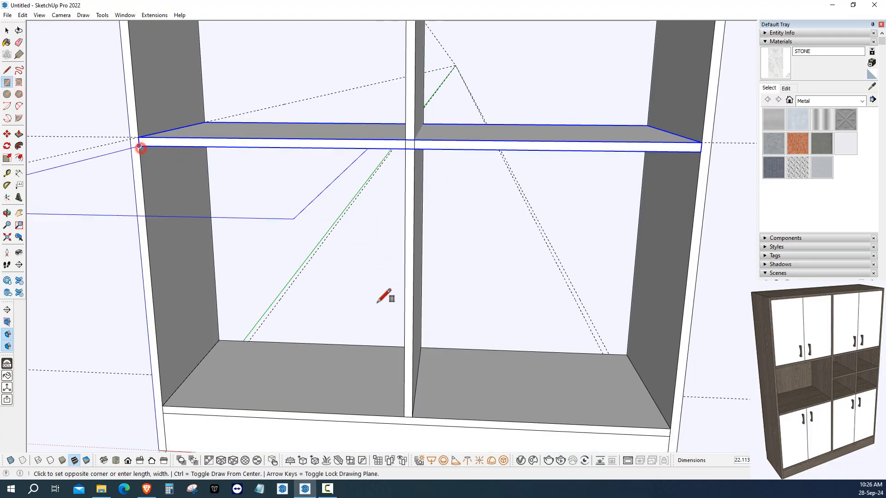
{"action": "left_click", "coordinate": [406, 414]}
{"action": "scroll", "coordinate": [374, 329], "scroll_direction": "down", "scroll_amount": 1}
{"action": "scroll", "coordinate": [116, 221], "scroll_direction": "up", "scroll_amount": 2}
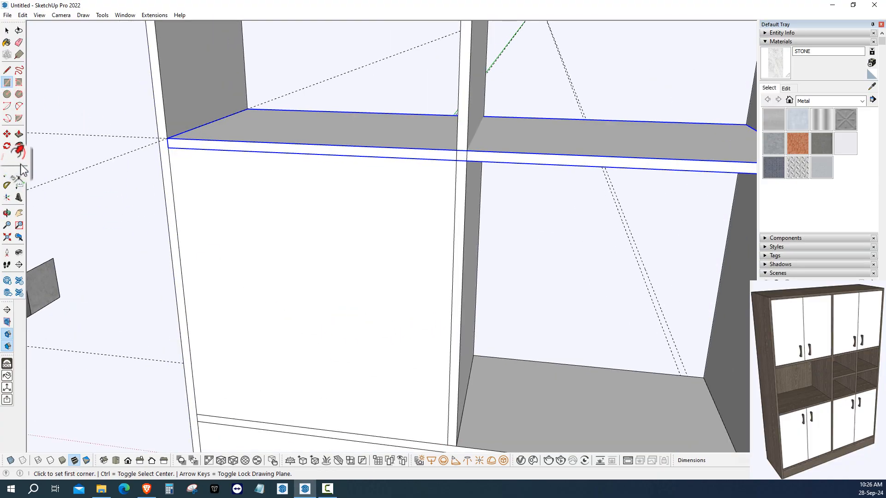
Offset the lower-left door rectangle's edges inward by 0.125"
{"action": "left_click", "coordinate": [20, 158]}
{"action": "left_click", "coordinate": [438, 198]}
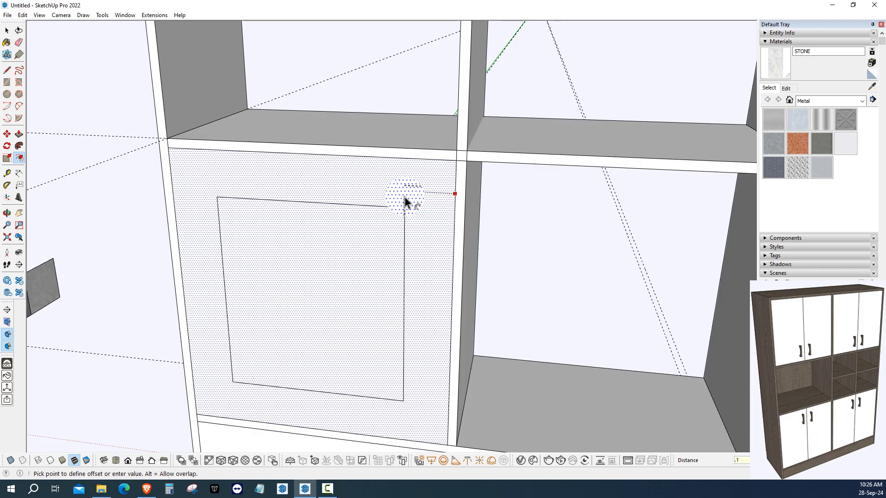
{"action": "type", "text": ".125"}
{"action": "key", "text": "Return"}
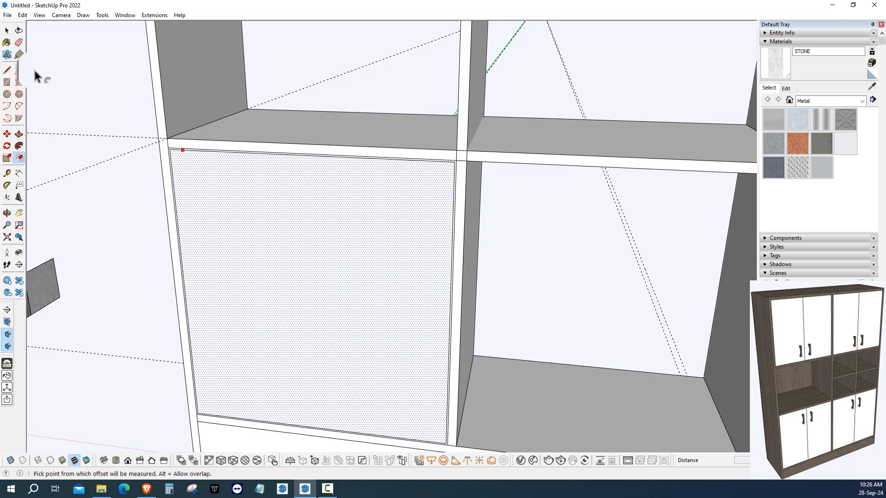
Draw a vertical line down the inner door rectangle from the midpoint of its upper edge to its lower edge
{"action": "left_click", "coordinate": [7, 31]}
{"action": "scroll", "coordinate": [200, 142], "scroll_direction": "up", "scroll_amount": 3}
{"action": "scroll", "coordinate": [57, 103], "scroll_direction": "down", "scroll_amount": 2}
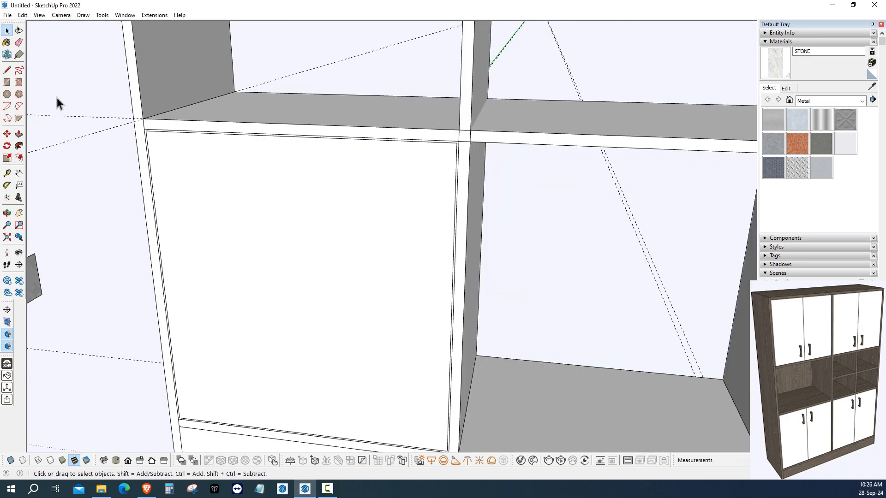
{"action": "left_click", "coordinate": [7, 70]}
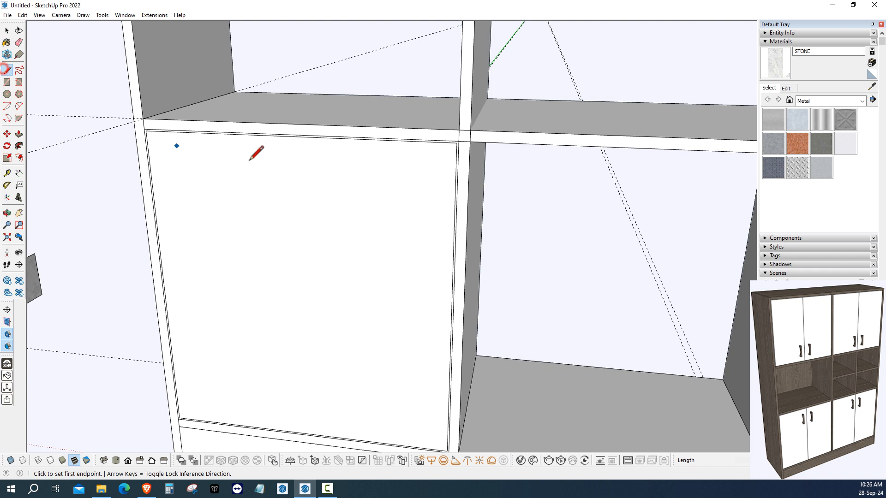
{"action": "left_click", "coordinate": [295, 136]}
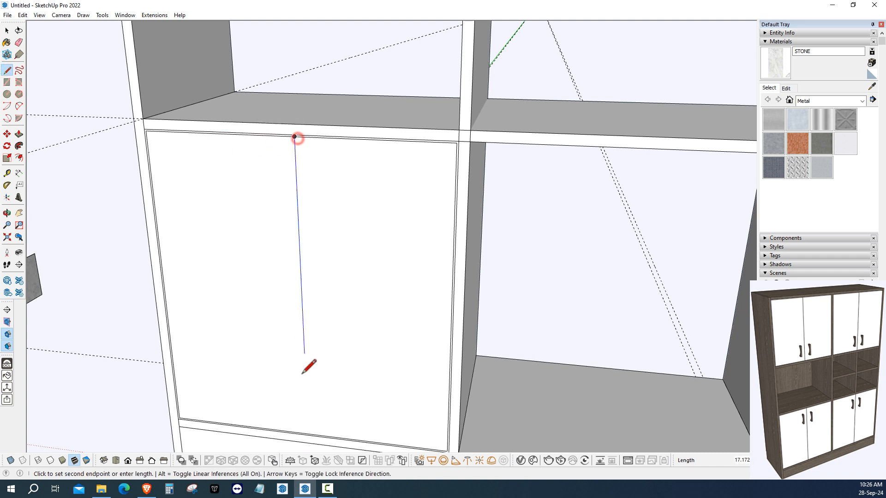
{"action": "left_click", "coordinate": [306, 436]}
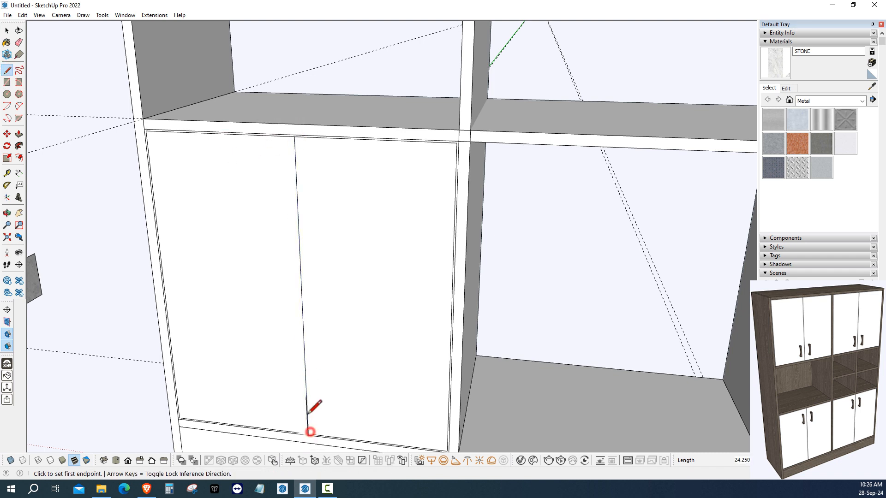
Place a parallel guide 0.0325" to the left of the door rectangle's vertical centre line
{"action": "middle_click_drag", "start_coordinate": [310, 429], "coordinate": [278, 202]}
{"action": "scroll", "coordinate": [278, 201], "scroll_direction": "up", "scroll_amount": 2}
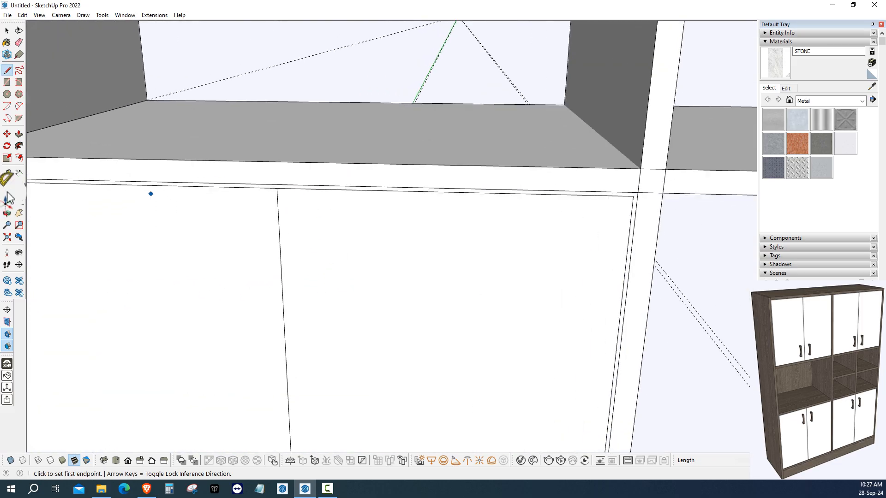
{"action": "left_click", "coordinate": [10, 175]}
{"action": "left_click", "coordinate": [280, 250]}
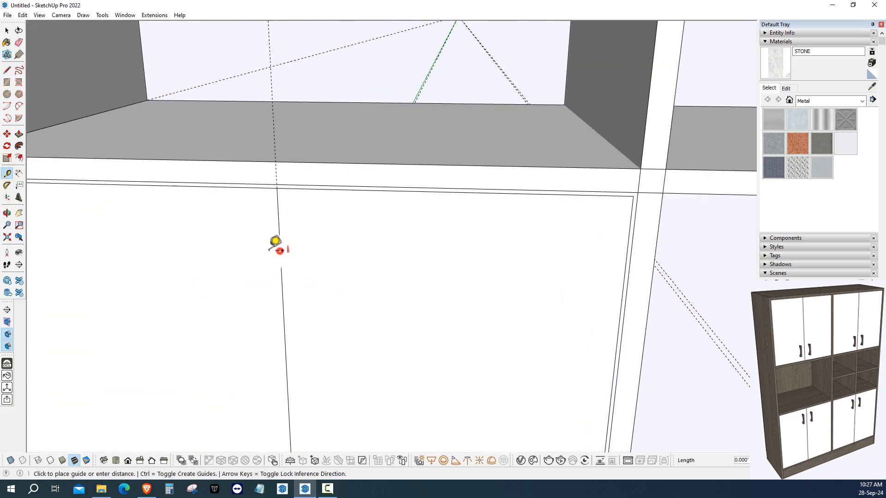
{"action": "type", "text": ".032"}
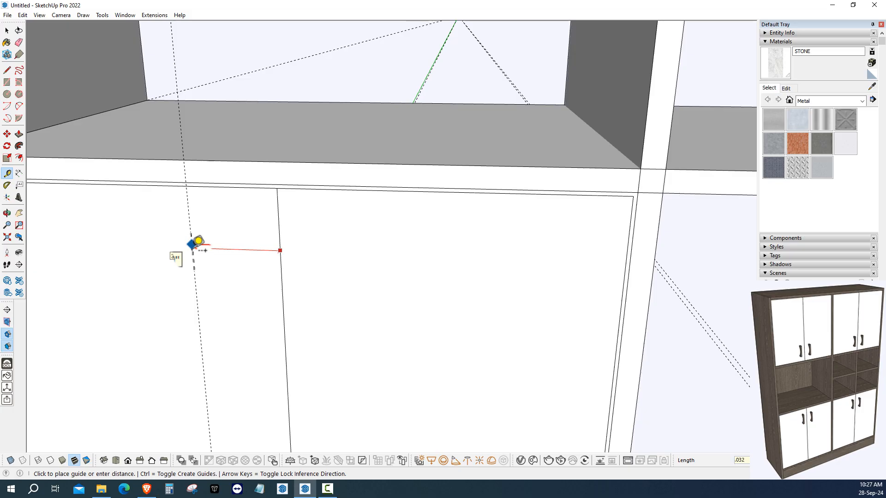
{"action": "type", "text": "5"}
{"action": "key", "text": "Return"}
Replace the centre line with a line drawn along the offset guide from the inner rectangle's upper edge to its lower edge
{"action": "scroll", "coordinate": [233, 238], "scroll_direction": "up", "scroll_amount": 2}
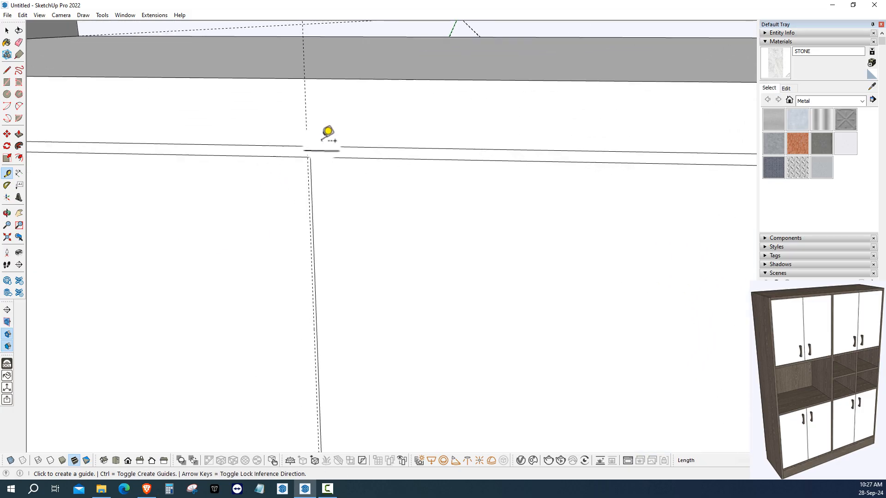
{"action": "left_click", "coordinate": [7, 30]}
{"action": "scroll", "coordinate": [327, 222], "scroll_direction": "up", "scroll_amount": 2}
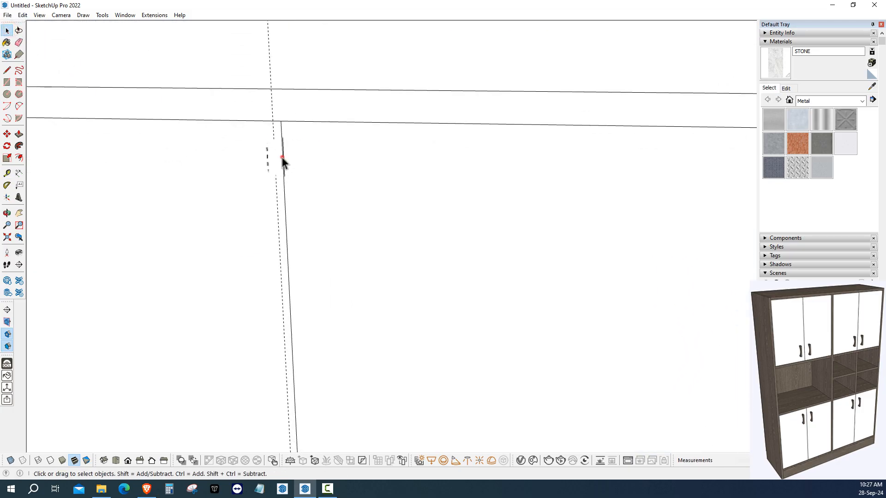
{"action": "left_click", "coordinate": [281, 158]}
{"action": "key", "text": "Delete"}
{"action": "left_click", "coordinate": [7, 70]}
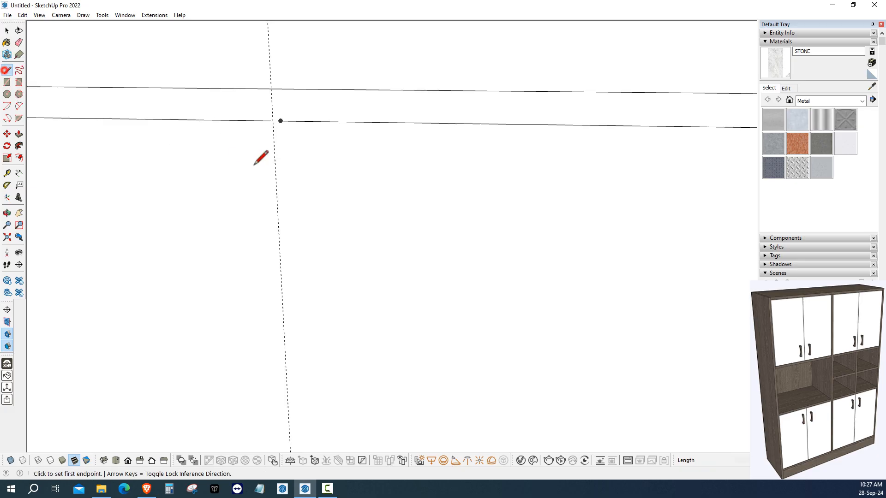
{"action": "scroll", "coordinate": [273, 99], "scroll_direction": "down", "scroll_amount": 8}
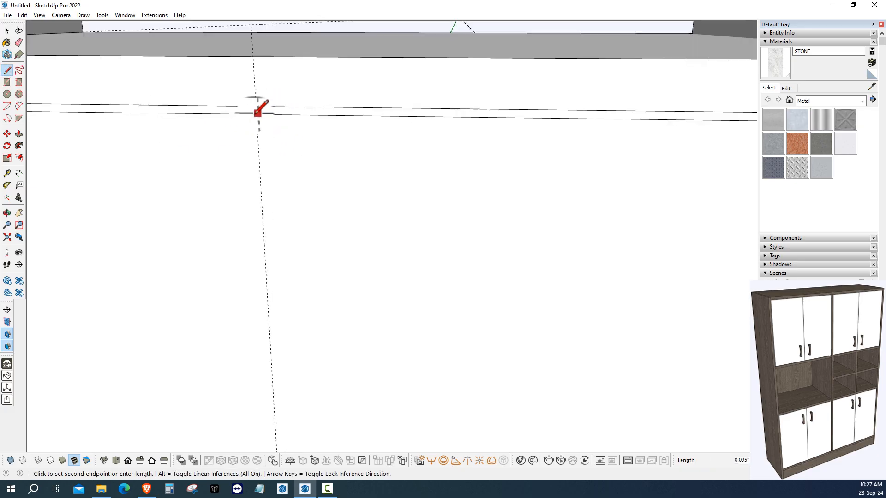
{"action": "scroll", "coordinate": [276, 412], "scroll_direction": "up", "scroll_amount": 3}
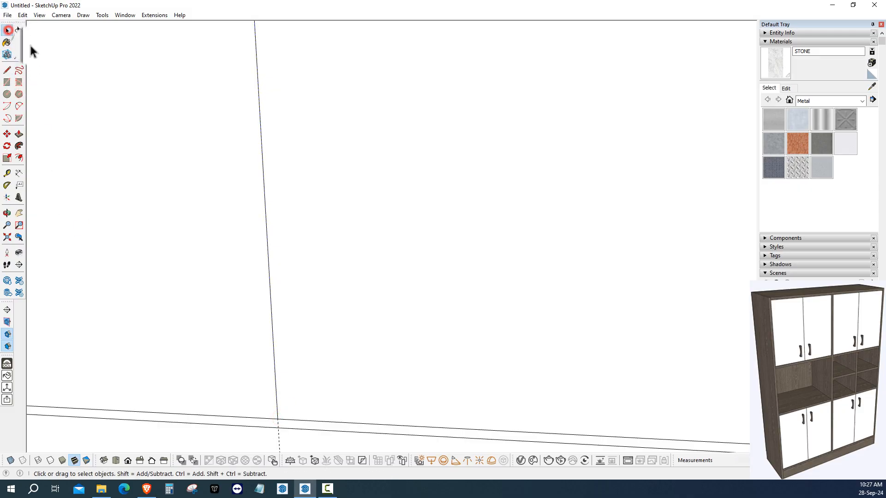
Erase the outer rectangle's leftover edges and delete the right half of the door face
{"action": "key", "text": "e"}
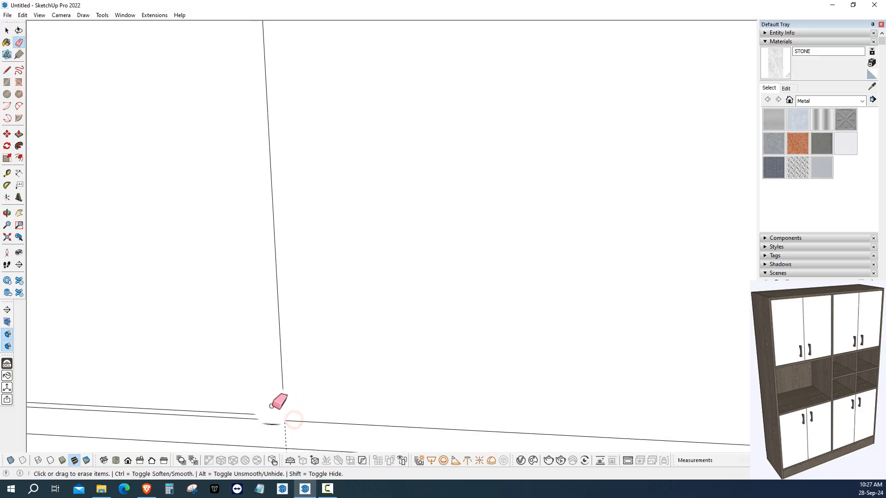
{"action": "scroll", "coordinate": [276, 370], "scroll_direction": "down", "scroll_amount": 5}
{"action": "scroll", "coordinate": [308, 112], "scroll_direction": "up", "scroll_amount": 5}
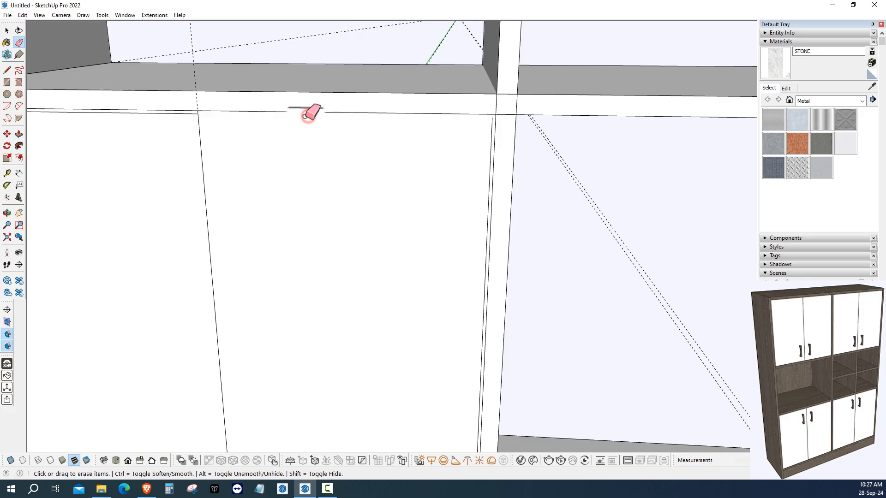
{"action": "middle_click_drag", "start_coordinate": [308, 113], "coordinate": [302, 271]}
{"action": "left_click", "coordinate": [322, 290]}
{"action": "key", "text": "Delete"}
Push/Pull the remaining left door face outward by 0.75"
{"action": "middle_click_drag", "start_coordinate": [327, 325], "coordinate": [226, 254]}
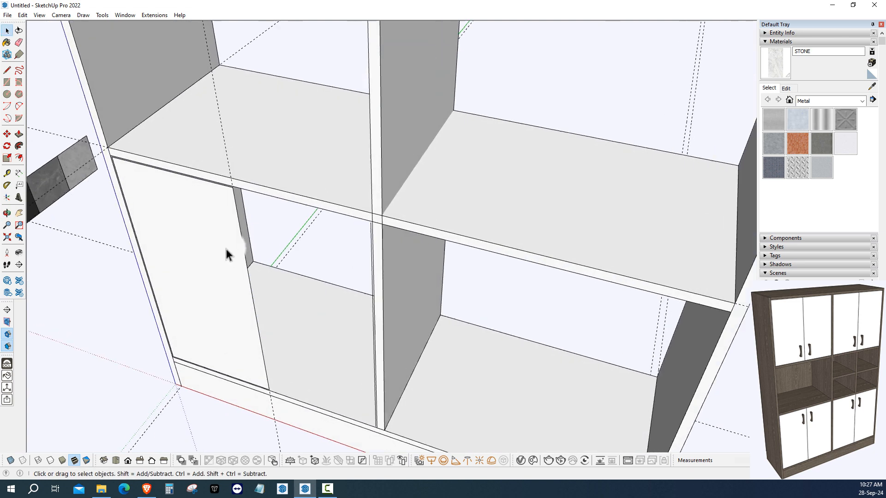
{"action": "left_click", "coordinate": [226, 254]}
{"action": "scroll", "coordinate": [263, 217], "scroll_direction": "up", "scroll_amount": 8}
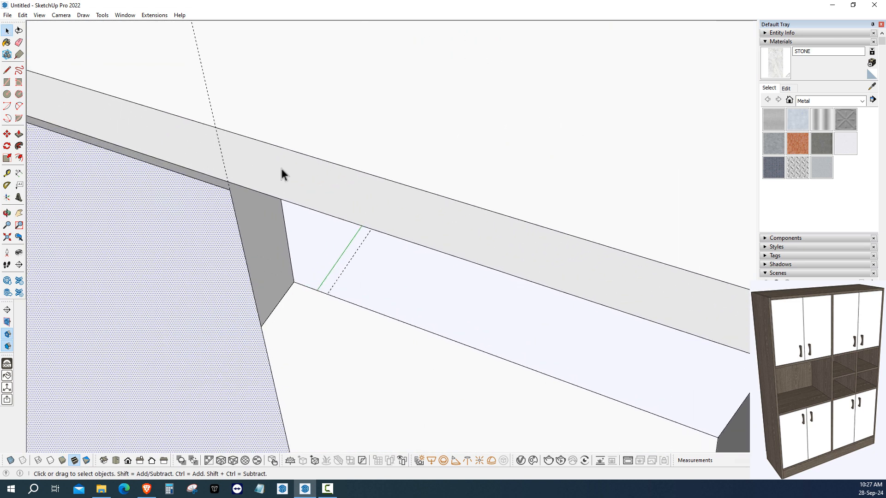
{"action": "left_click", "coordinate": [42, 136]}
{"action": "left_click", "coordinate": [19, 135]}
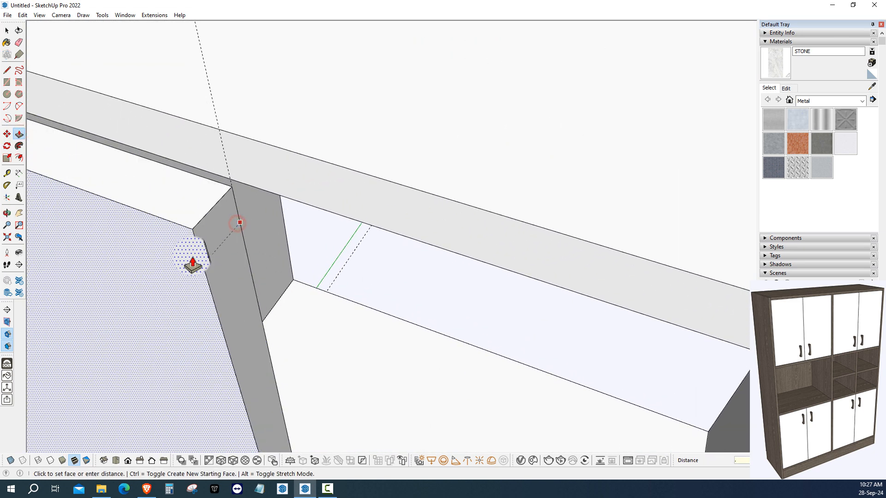
{"action": "type", "text": ".75"}
{"action": "key", "text": "Return"}
Select the whole extruded door and make it a component with the default settings
{"action": "scroll", "coordinate": [198, 257], "scroll_direction": "down", "scroll_amount": 6}
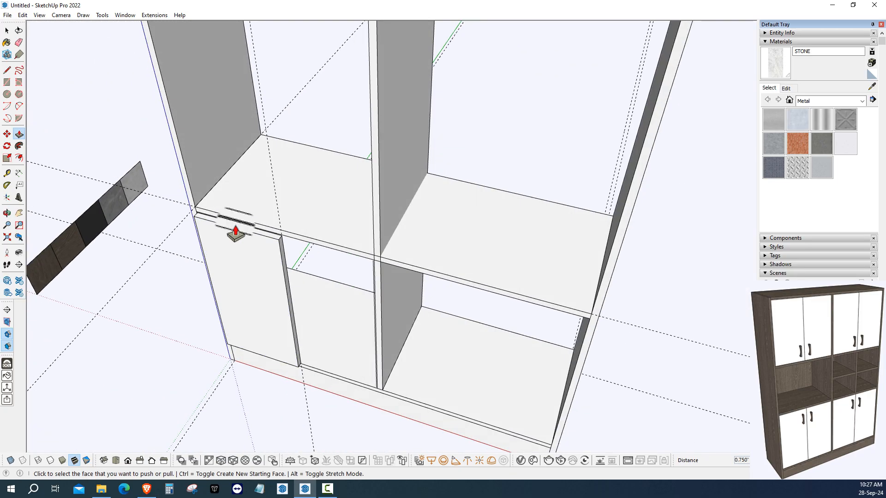
{"action": "key", "text": "space"}
{"action": "scroll", "coordinate": [221, 225], "scroll_direction": "up", "scroll_amount": 4}
{"action": "left_click", "coordinate": [298, 278]}
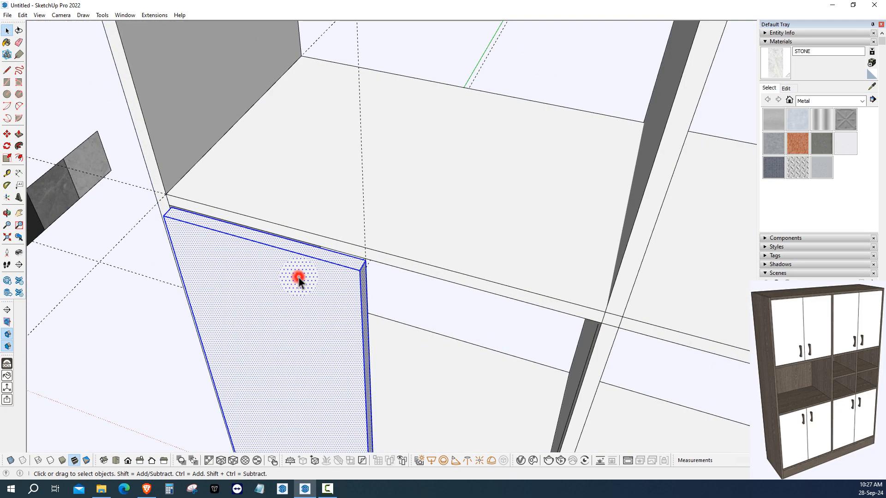
{"action": "right_click", "coordinate": [298, 278]}
{"action": "left_click", "coordinate": [340, 347]}
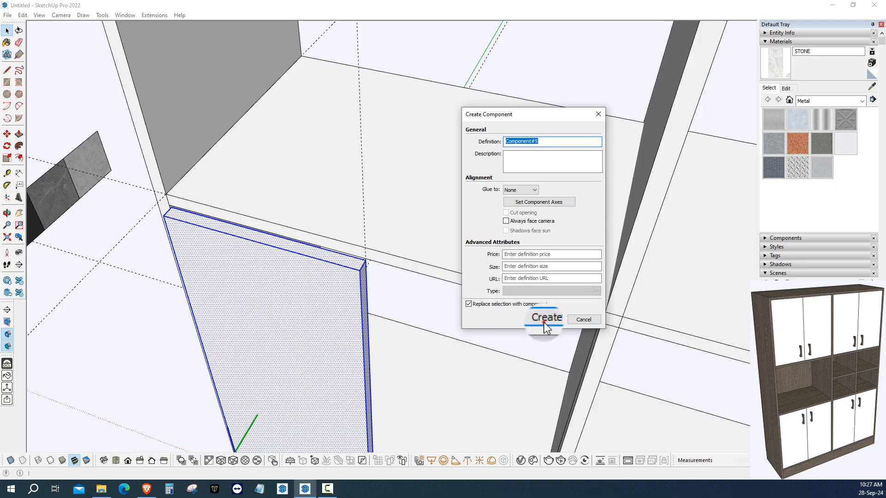
{"action": "left_click", "coordinate": [544, 322]}
Move the door component back into the opening so its face sits flush with the cabinet front
{"action": "scroll", "coordinate": [450, 359], "scroll_direction": "up", "scroll_amount": 5}
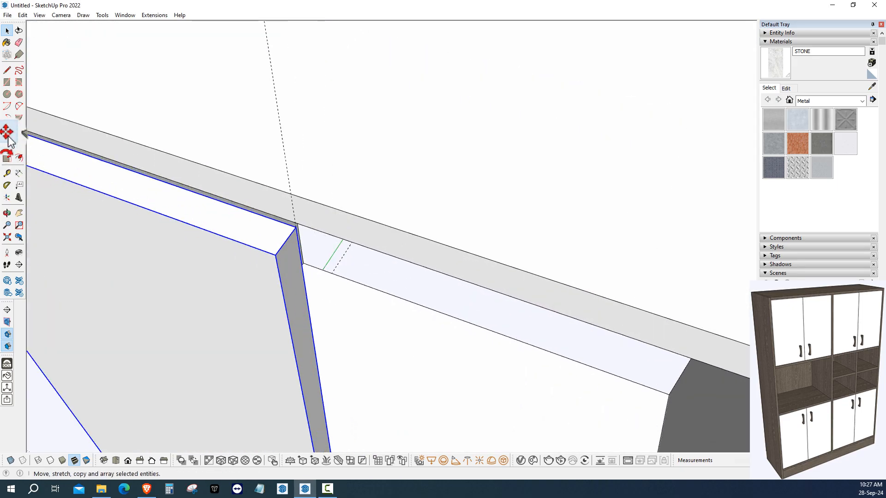
{"action": "left_click", "coordinate": [374, 167]}
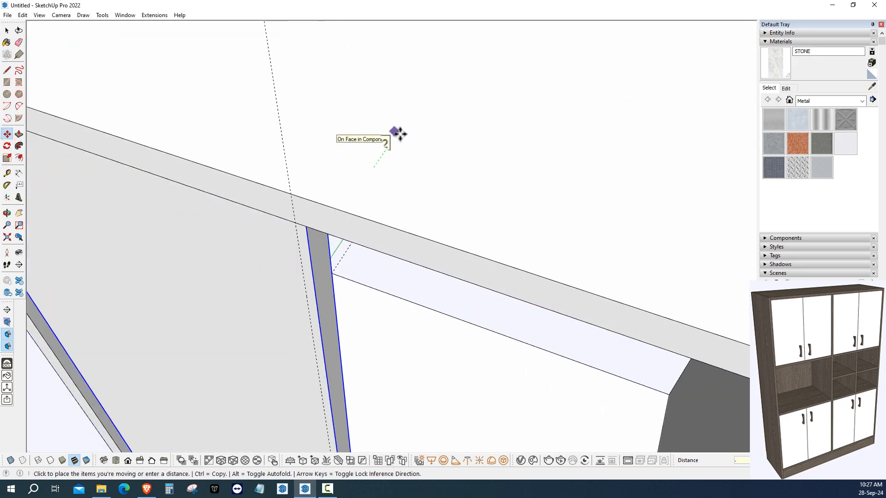
{"action": "left_click", "coordinate": [354, 148]}
Copy the door into the right half of the opening, shifting the copy sideways to leave a narrow gap between the two doors
{"action": "scroll", "coordinate": [336, 263], "scroll_direction": "up", "scroll_amount": 5}
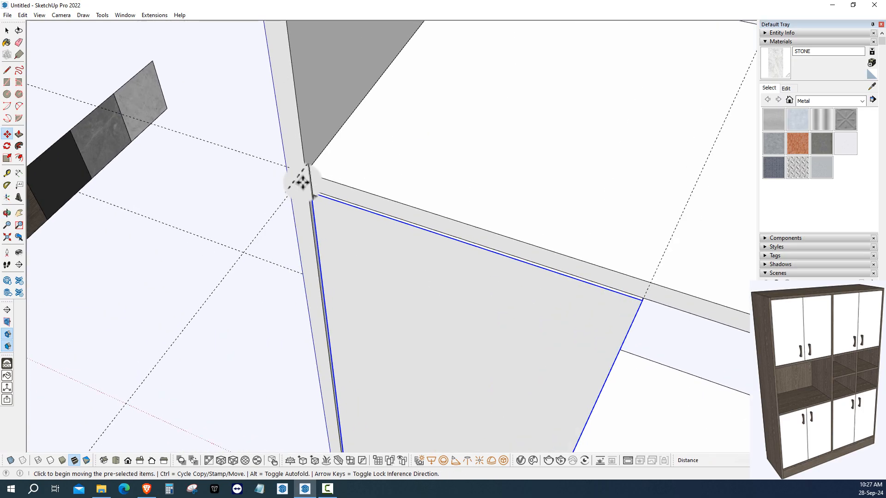
{"action": "left_click", "coordinate": [317, 193]}
{"action": "scroll", "coordinate": [585, 313], "scroll_direction": "down", "scroll_amount": 3}
{"action": "scroll", "coordinate": [506, 259], "scroll_direction": "up", "scroll_amount": 5}
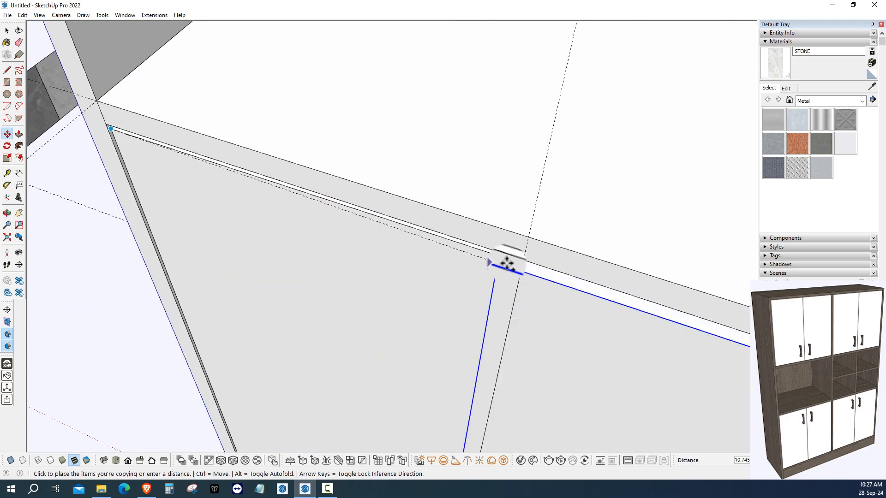
{"action": "left_click", "coordinate": [530, 264]}
{"action": "left_click", "coordinate": [461, 266]}
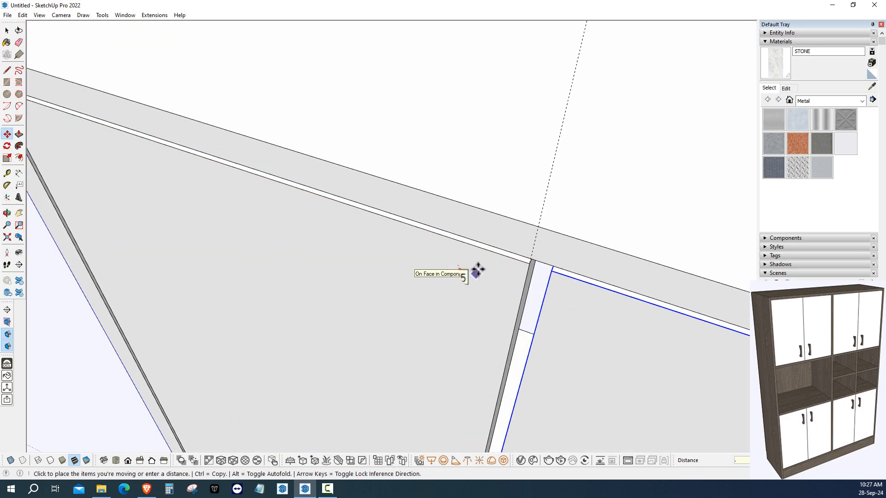
{"action": "left_click", "coordinate": [450, 261]}
Copy both lower-left doors together across the divider into the lower-right opening, using the openings' lower corners as reference points
{"action": "scroll", "coordinate": [253, 239], "scroll_direction": "down", "scroll_amount": 2}
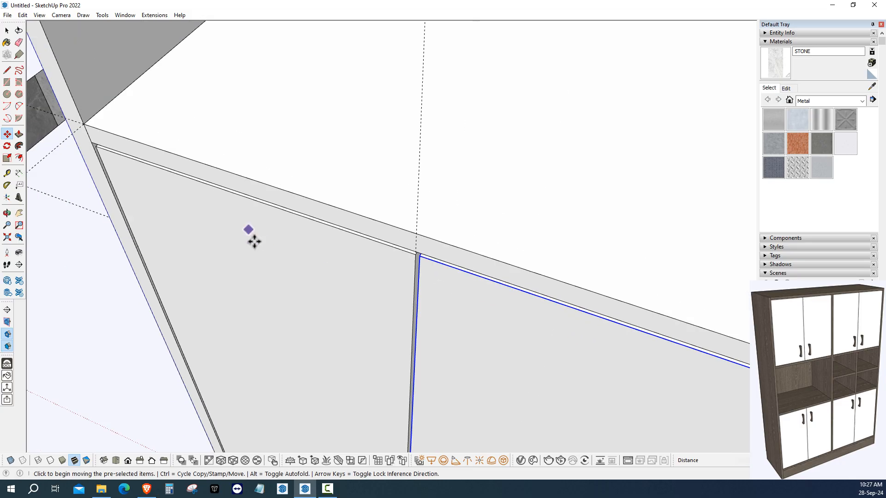
{"action": "middle_click_drag", "start_coordinate": [253, 240], "coordinate": [333, 221]}
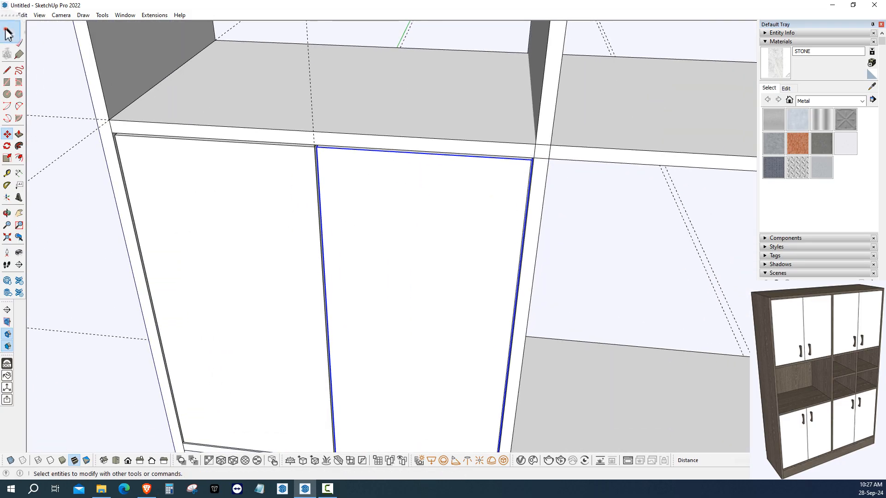
{"action": "left_click", "coordinate": [9, 33]}
{"action": "scroll", "coordinate": [239, 253], "scroll_direction": "down", "scroll_amount": 3}
{"action": "left_click", "coordinate": [240, 224], "text": "shift"}
{"action": "scroll", "coordinate": [287, 233], "scroll_direction": "down", "scroll_amount": 1}
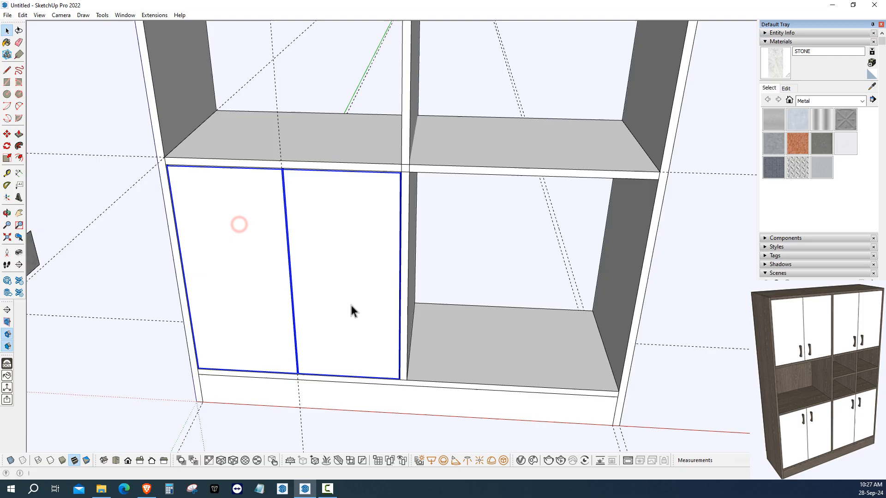
{"action": "left_click", "coordinate": [7, 134]}
{"action": "scroll", "coordinate": [358, 325], "scroll_direction": "up", "scroll_amount": 5}
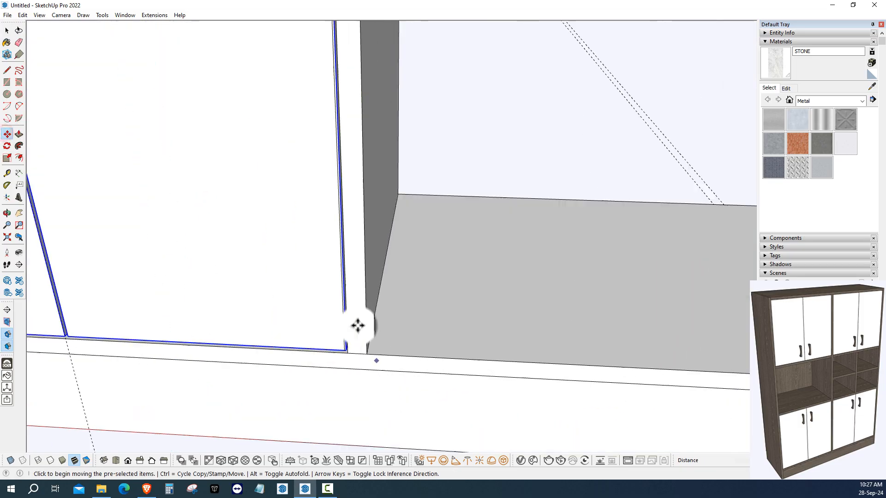
{"action": "left_click", "coordinate": [339, 358]}
{"action": "middle_click_drag", "start_coordinate": [356, 362], "coordinate": [398, 384]}
{"action": "left_click", "coordinate": [404, 335]}
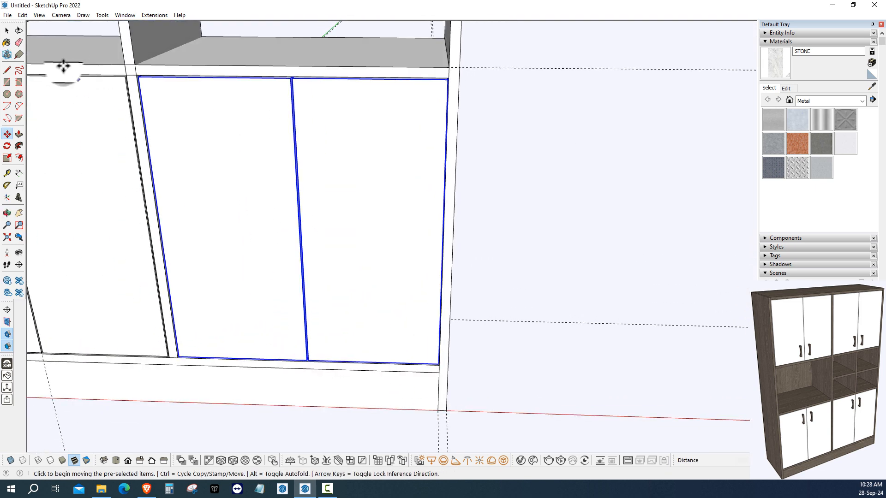
Remove the leftover door-outline edge beside the divider in the lower-left opening
{"action": "left_click", "coordinate": [8, 30]}
{"action": "middle_click_drag", "start_coordinate": [258, 295], "coordinate": [271, 409]}
{"action": "scroll", "coordinate": [272, 408], "scroll_direction": "up", "scroll_amount": 8}
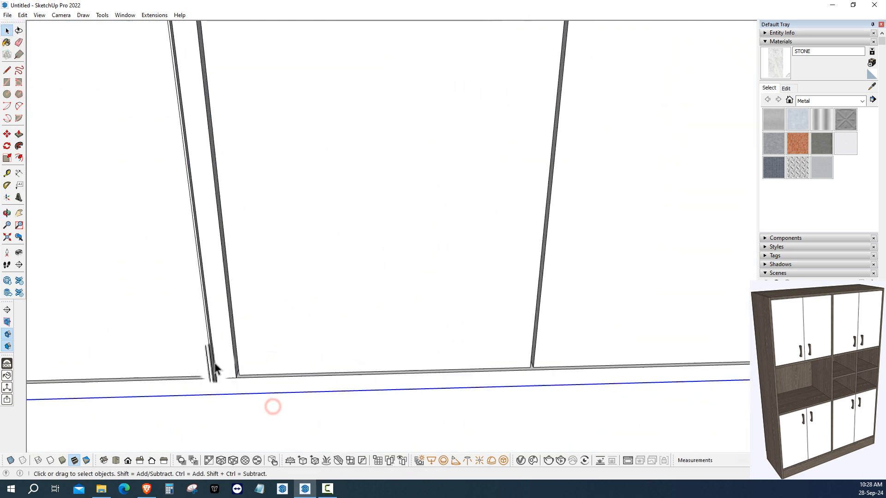
{"action": "left_click", "coordinate": [193, 364]}
{"action": "scroll", "coordinate": [215, 379], "scroll_direction": "down", "scroll_amount": 3}
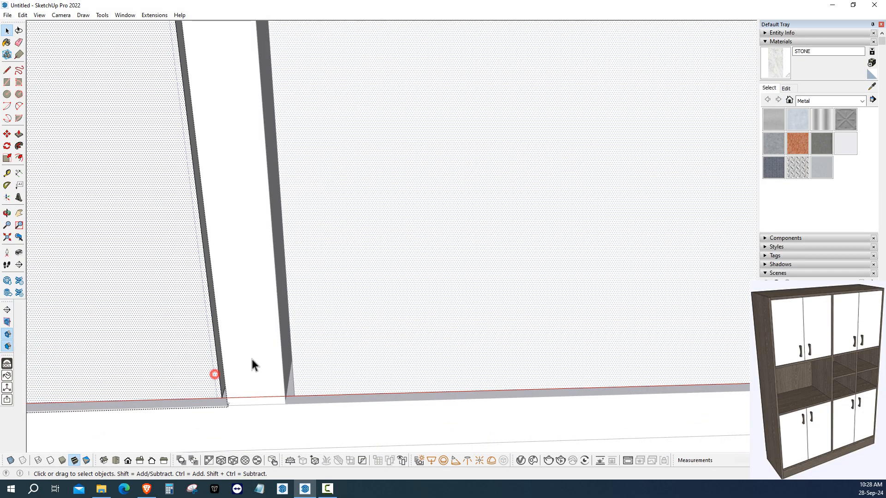
{"action": "left_click", "coordinate": [318, 443]}
{"action": "scroll", "coordinate": [233, 380], "scroll_direction": "up", "scroll_amount": 3}
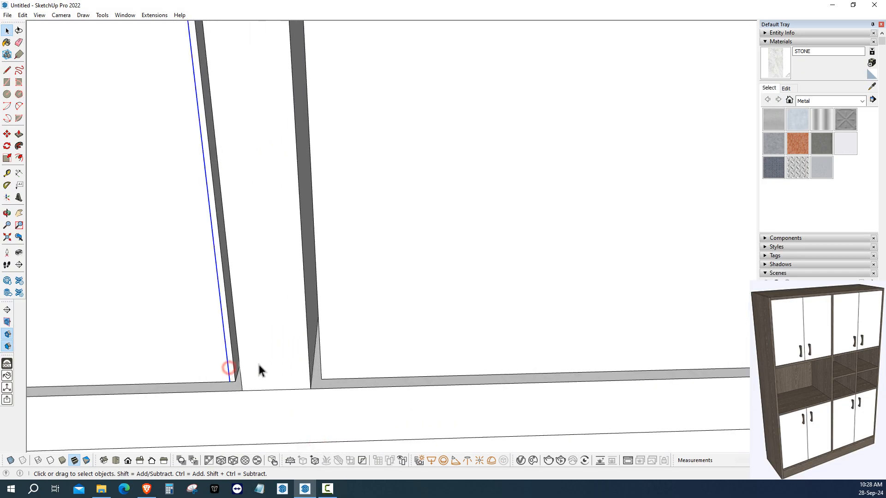
{"action": "scroll", "coordinate": [276, 393], "scroll_direction": "down", "scroll_amount": 5}
{"action": "left_click", "coordinate": [310, 411]}
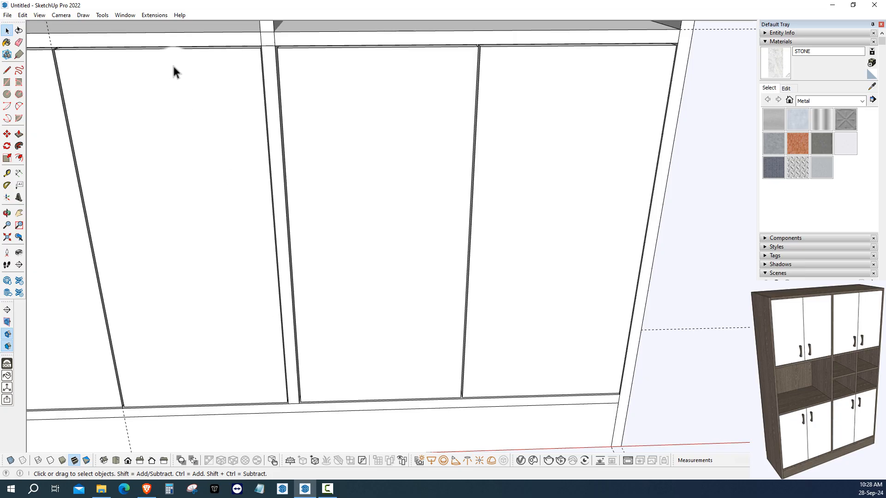
{"action": "scroll", "coordinate": [201, 152], "scroll_direction": "down", "scroll_amount": 2}
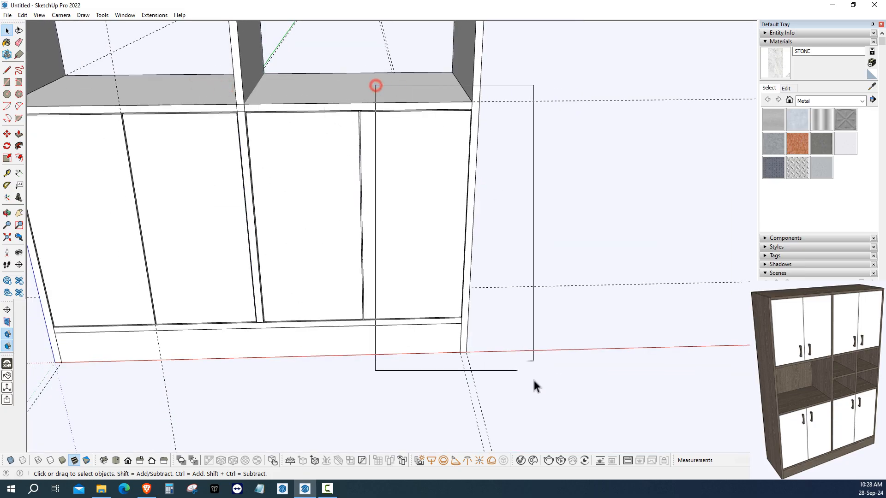
Examine the four fitted lower doors and the overall cabinet from the front and side
{"action": "scroll", "coordinate": [483, 365], "scroll_direction": "down", "scroll_amount": 2}
{"action": "middle_click_drag", "start_coordinate": [443, 364], "coordinate": [355, 364]}
{"action": "scroll", "coordinate": [309, 129], "scroll_direction": "up", "scroll_amount": 3}
{"action": "scroll", "coordinate": [310, 131], "scroll_direction": "down", "scroll_amount": 1}
{"action": "middle_click_drag", "start_coordinate": [333, 223], "coordinate": [354, 301], "text": "shift"}
{"action": "scroll", "coordinate": [342, 282], "scroll_direction": "down", "scroll_amount": 1}
{"action": "scroll", "coordinate": [282, 253], "scroll_direction": "down", "scroll_amount": 1}
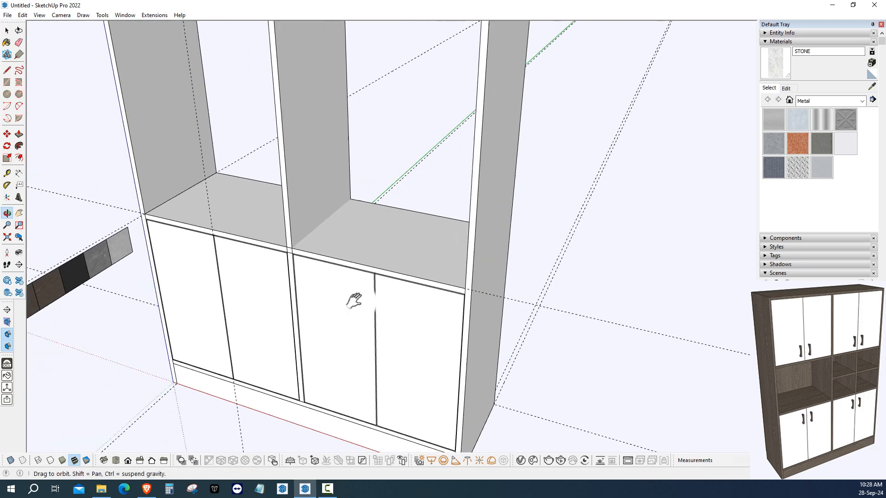
{"action": "scroll", "coordinate": [395, 276], "scroll_direction": "down", "scroll_amount": 4}
{"action": "middle_click_drag", "start_coordinate": [395, 275], "coordinate": [413, 281]}
{"action": "scroll", "coordinate": [416, 265], "scroll_direction": "up", "scroll_amount": 1}
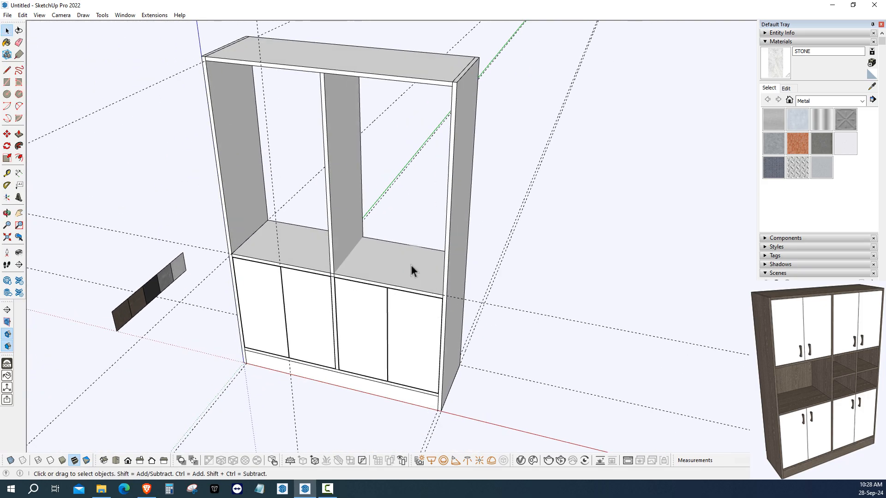
Place a guide 18" above the shelf over the doors, parallel to its side edge along the left side panel
{"action": "middle_click_drag", "start_coordinate": [331, 228], "coordinate": [364, 178]}
{"action": "scroll", "coordinate": [241, 184], "scroll_direction": "up", "scroll_amount": 2}
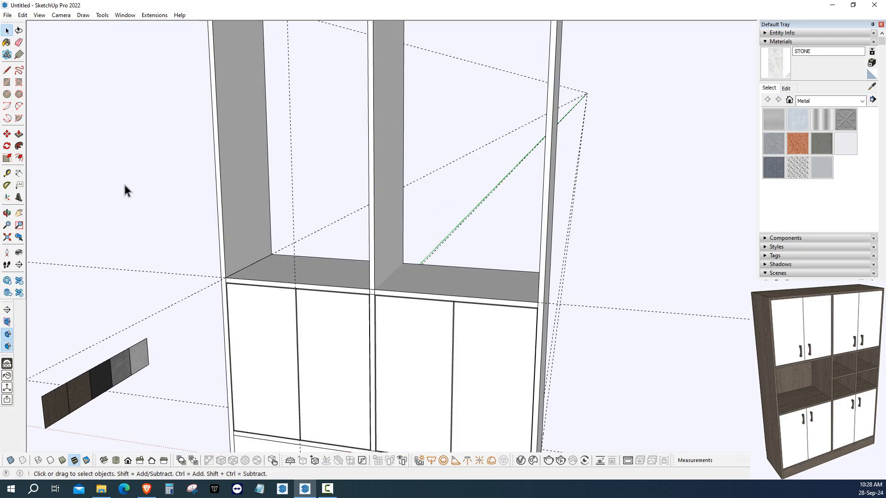
{"action": "scroll", "coordinate": [224, 238], "scroll_direction": "up", "scroll_amount": 4}
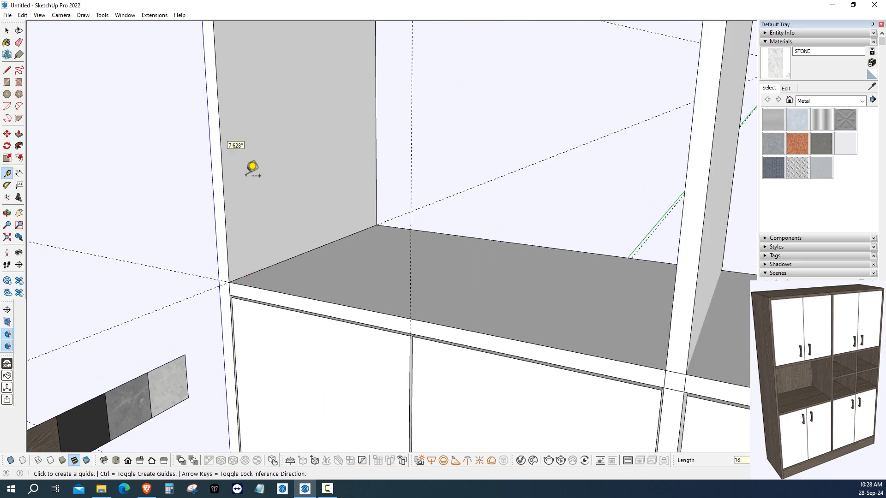
{"action": "scroll", "coordinate": [253, 272], "scroll_direction": "down", "scroll_amount": 4}
{"action": "scroll", "coordinate": [254, 192], "scroll_direction": "up", "scroll_amount": 5}
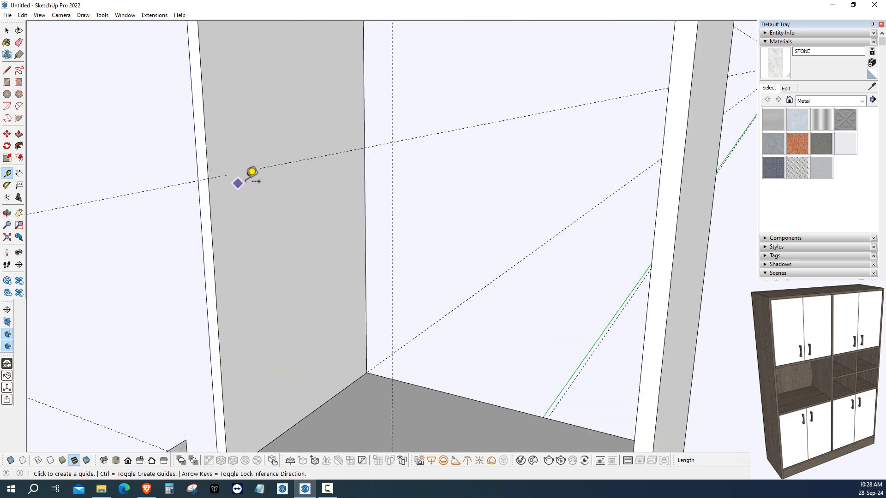
{"action": "scroll", "coordinate": [245, 180], "scroll_direction": "down", "scroll_amount": 1}
{"action": "scroll", "coordinate": [69, 109], "scroll_direction": "up", "scroll_amount": 1}
{"action": "scroll", "coordinate": [296, 316], "scroll_direction": "up", "scroll_amount": 3}
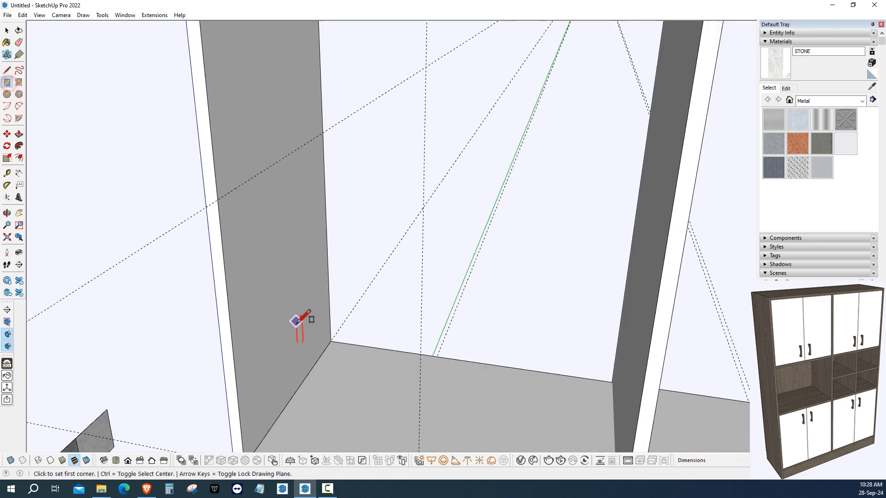
Draw a rectangle covering the shelf surface in the left compartment, ending at the front corner beside the divider
{"action": "middle_click_drag", "start_coordinate": [284, 287], "coordinate": [509, 362]}
{"action": "scroll", "coordinate": [503, 366], "scroll_direction": "up", "scroll_amount": 1}
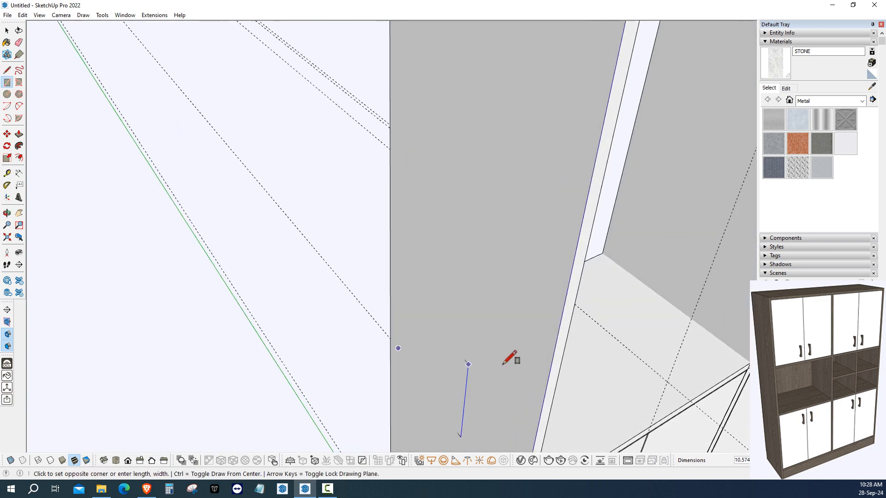
{"action": "scroll", "coordinate": [489, 363], "scroll_direction": "down", "scroll_amount": 4}
{"action": "middle_click_drag", "start_coordinate": [323, 332], "coordinate": [267, 321]}
{"action": "scroll", "coordinate": [355, 298], "scroll_direction": "up", "scroll_amount": 3}
{"action": "scroll", "coordinate": [377, 295], "scroll_direction": "up", "scroll_amount": 1}
{"action": "left_click", "coordinate": [376, 296]}
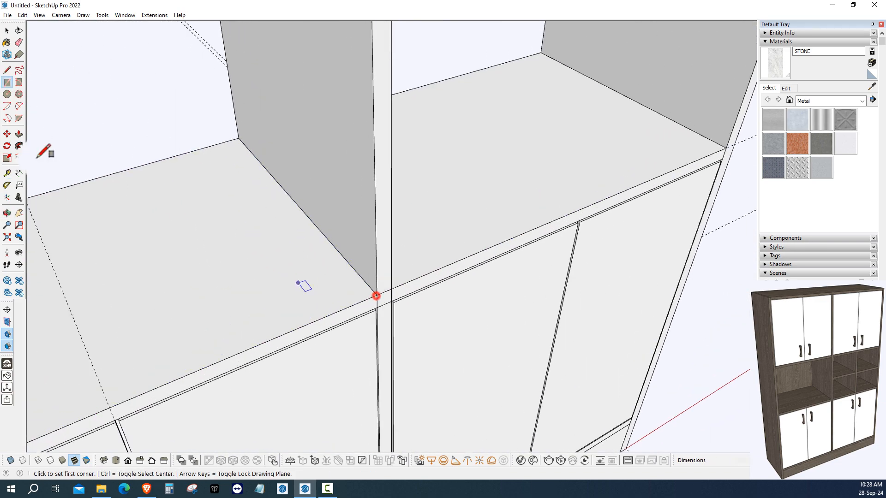
Push/Pull the left compartment's rectangle upward 0.75" to form a shelf board
{"action": "left_click", "coordinate": [19, 136]}
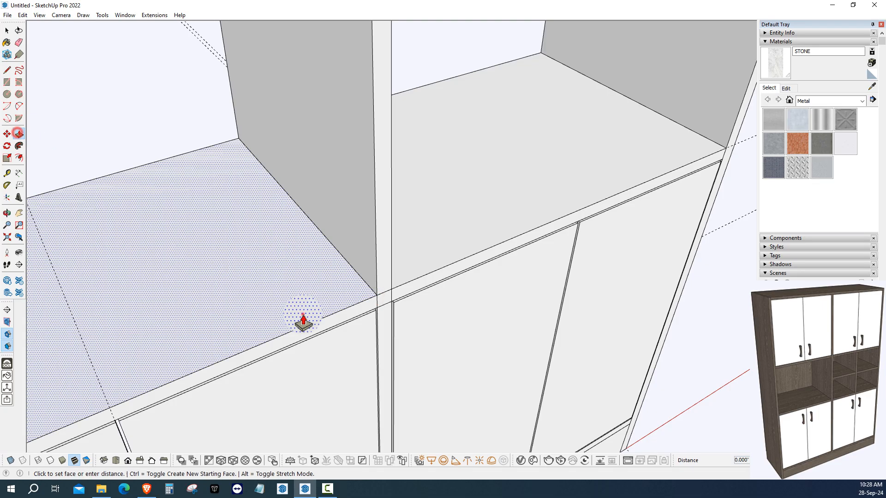
{"action": "left_click", "coordinate": [297, 291]}
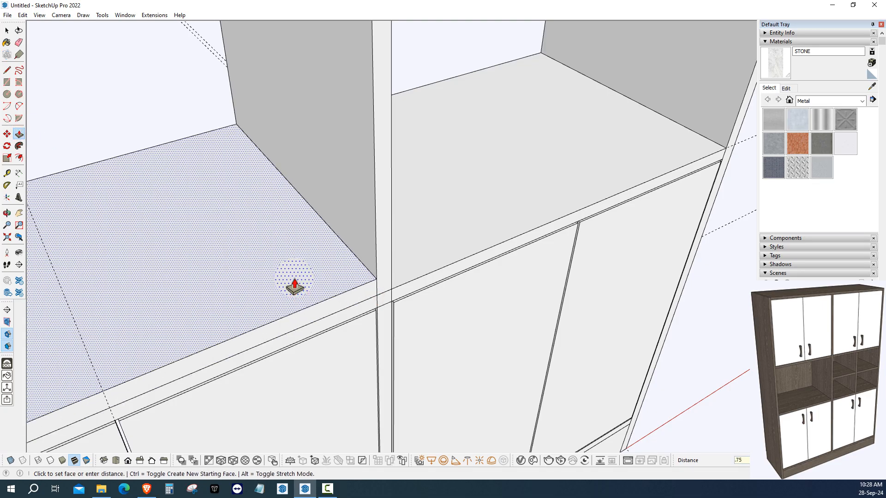
{"action": "type", "text": ".75"}
{"action": "key", "text": "Return"}
Make the new left shelf board a component
{"action": "middle_click_drag", "start_coordinate": [340, 331], "coordinate": [480, 318]}
{"action": "middle_click_drag", "start_coordinate": [389, 302], "coordinate": [276, 286]}
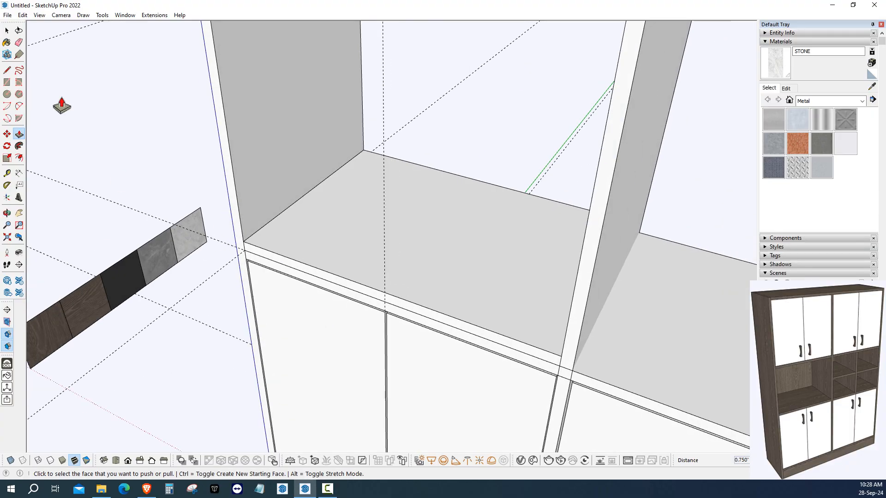
{"action": "left_click", "coordinate": [8, 31]}
{"action": "scroll", "coordinate": [325, 251], "scroll_direction": "up", "scroll_amount": 2}
{"action": "left_click", "coordinate": [314, 222]}
{"action": "right_click", "coordinate": [314, 222]}
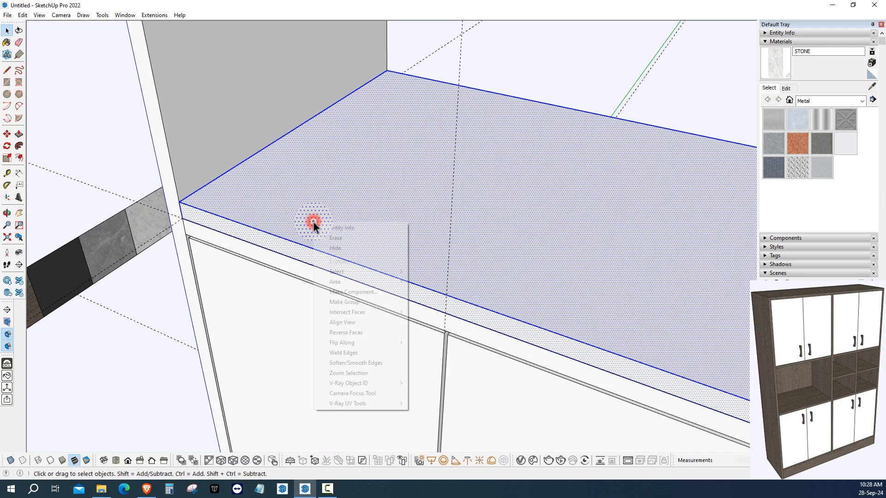
{"action": "left_click", "coordinate": [362, 291]}
{"action": "left_click", "coordinate": [547, 320]}
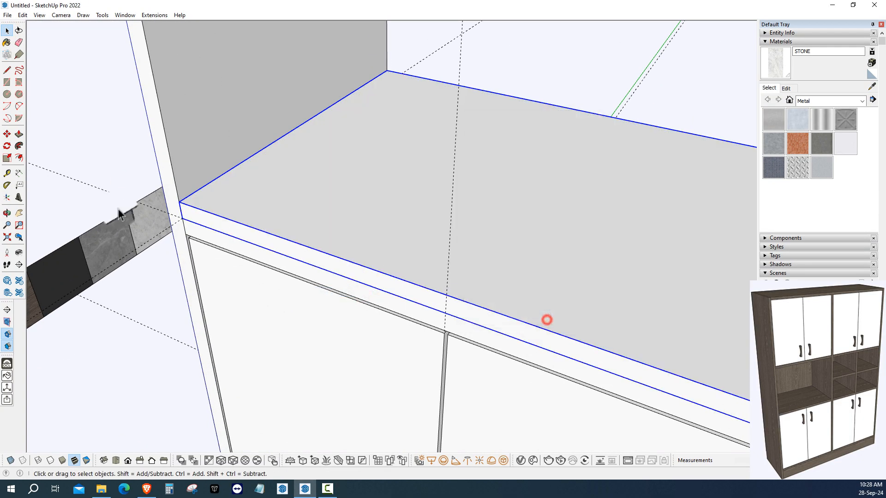
Copy the shelf component straight up from its lower front corner to the 18" guide on the left side panel
{"action": "left_click", "coordinate": [7, 135]}
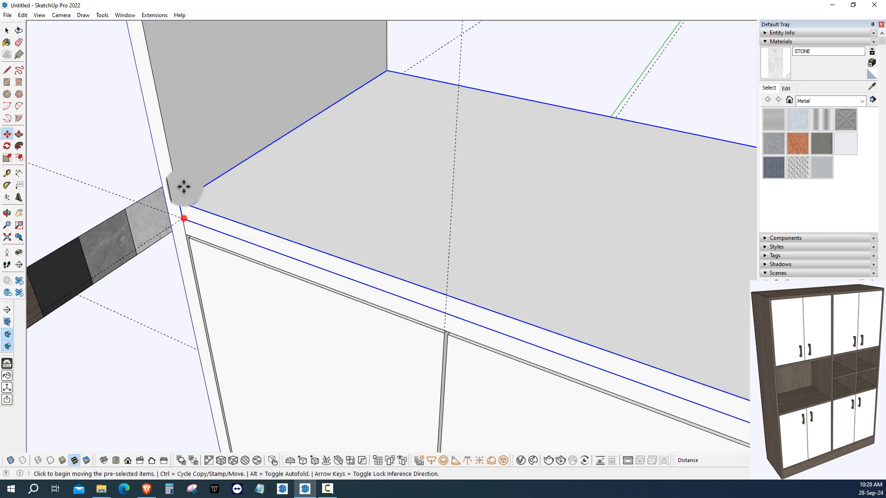
{"action": "left_click", "coordinate": [184, 218]}
{"action": "scroll", "coordinate": [184, 218], "scroll_direction": "down", "scroll_amount": 2}
{"action": "middle_click_drag", "start_coordinate": [183, 219], "coordinate": [236, 455], "text": "shift"}
{"action": "key", "text": "ctrl"}
{"action": "left_click", "coordinate": [186, 192]}
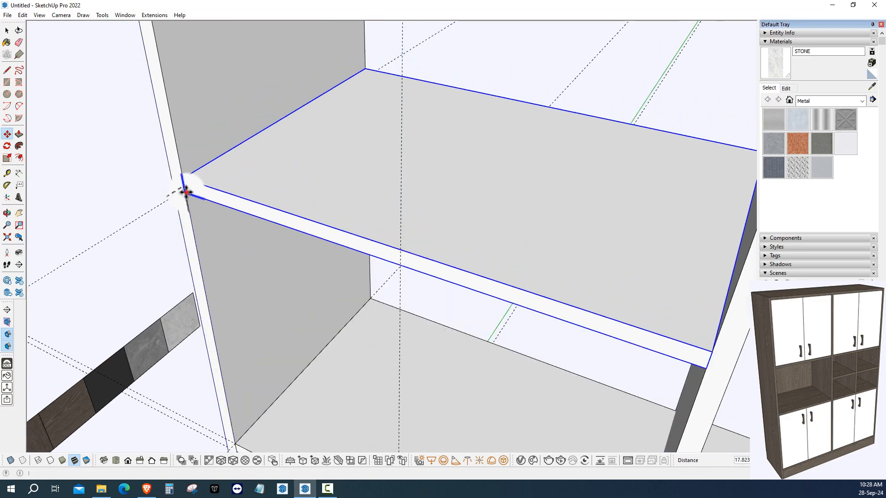
Copy the raised shelf across the divider into the right compartment at the same height, then clear the selection
{"action": "scroll", "coordinate": [186, 192], "scroll_direction": "down", "scroll_amount": 2}
{"action": "mouse_move", "coordinate": [188, 191]}
{"action": "middle_mouse_down"}
{"action": "mouse_move", "coordinate": [239, 162]}
{"action": "mouse_move", "coordinate": [304, 202]}
{"action": "mouse_move", "coordinate": [193, 175]}
{"action": "middle_mouse_up"}
{"action": "scroll", "coordinate": [304, 201], "scroll_direction": "down", "scroll_amount": 1}
{"action": "scroll", "coordinate": [194, 175], "scroll_direction": "up", "scroll_amount": 1}
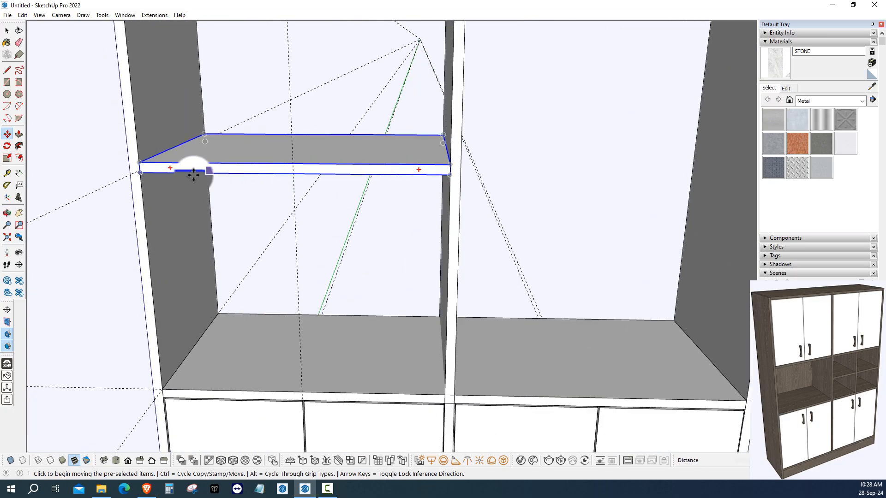
{"action": "scroll", "coordinate": [193, 174], "scroll_direction": "up", "scroll_amount": 1}
{"action": "left_click", "coordinate": [133, 161]}
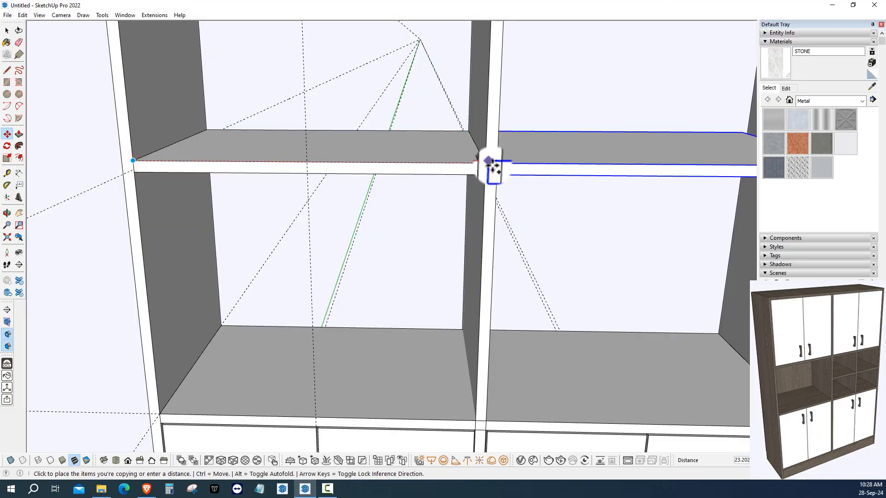
{"action": "left_click", "coordinate": [496, 164]}
{"action": "scroll", "coordinate": [237, 192], "scroll_direction": "down", "scroll_amount": 4}
{"action": "middle_click_drag", "start_coordinate": [237, 192], "coordinate": [276, 247]}
{"action": "left_click", "coordinate": [158, 83]}
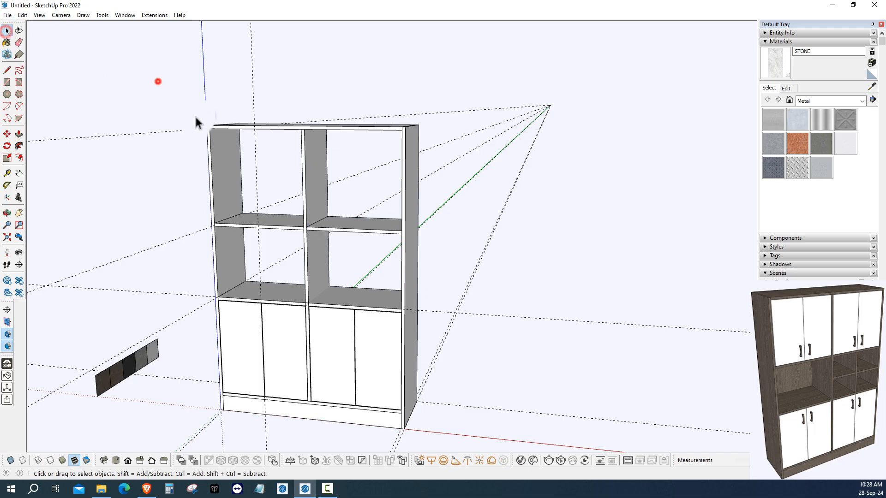
{"action": "middle_click_drag", "start_coordinate": [196, 122], "coordinate": [273, 183]}
{"action": "scroll", "coordinate": [217, 167], "scroll_direction": "up", "scroll_amount": 3}
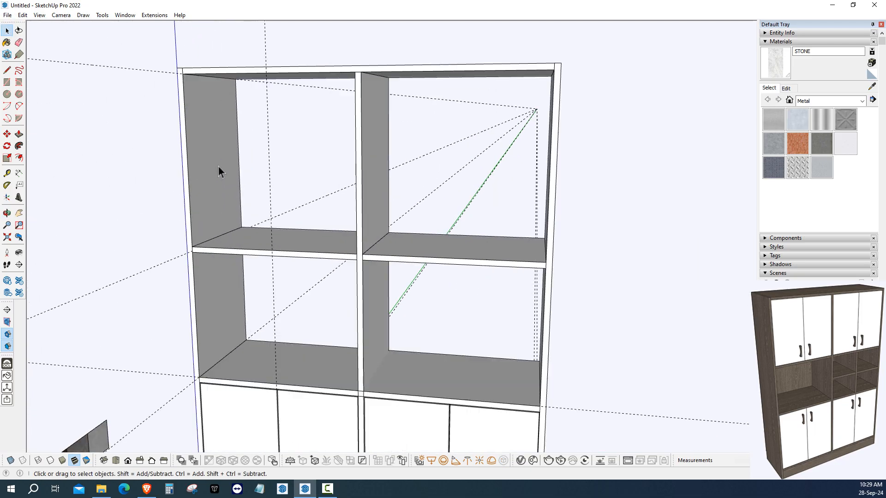
{"action": "middle_click_drag", "start_coordinate": [218, 167], "coordinate": [202, 174]}
{"action": "scroll", "coordinate": [257, 115], "scroll_direction": "up", "scroll_amount": 3}
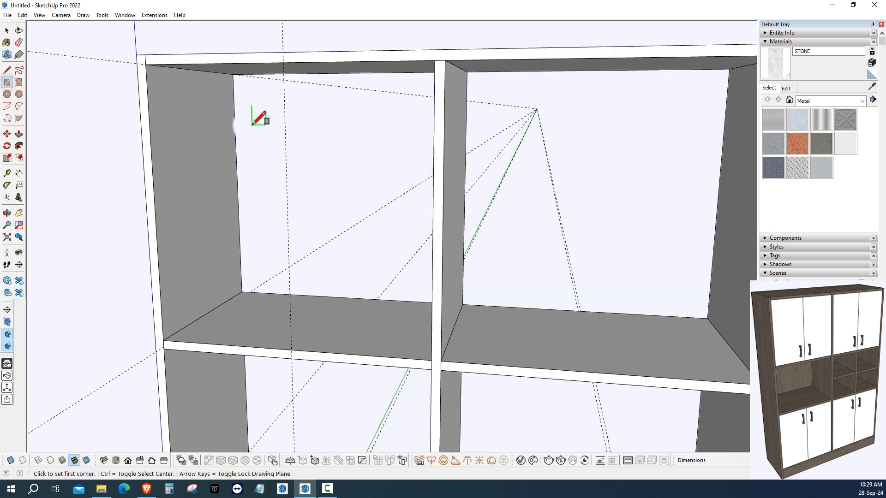
{"action": "scroll", "coordinate": [247, 143], "scroll_direction": "down", "scroll_amount": 4}
{"action": "middle_click_drag", "start_coordinate": [248, 142], "coordinate": [238, 96]}
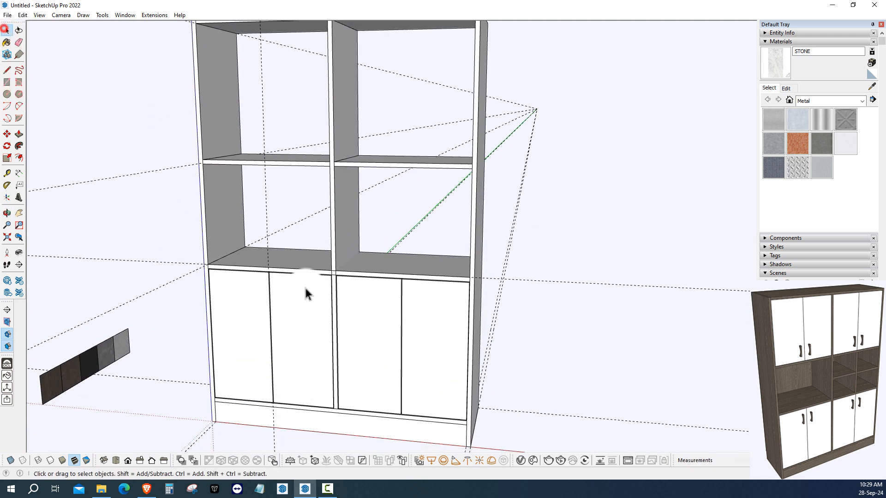
Copy both lower-left doors together up into the upper-left opening, aligning them to the opening's upper outer corner
{"action": "scroll", "coordinate": [306, 294], "scroll_direction": "up", "scroll_amount": 2}
{"action": "left_click", "coordinate": [302, 299]}
{"action": "left_click", "coordinate": [7, 134]}
{"action": "scroll", "coordinate": [185, 261], "scroll_direction": "up", "scroll_amount": 4}
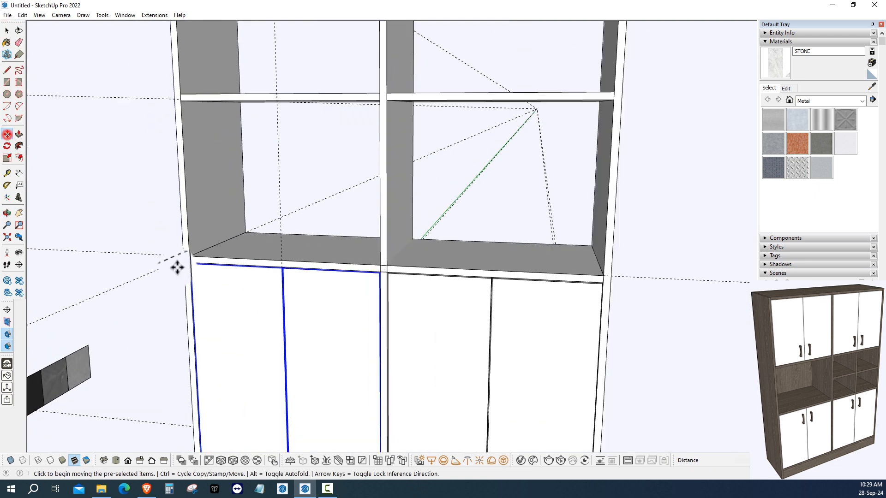
{"action": "left_click", "coordinate": [196, 261]}
{"action": "key", "text": "Escape"}
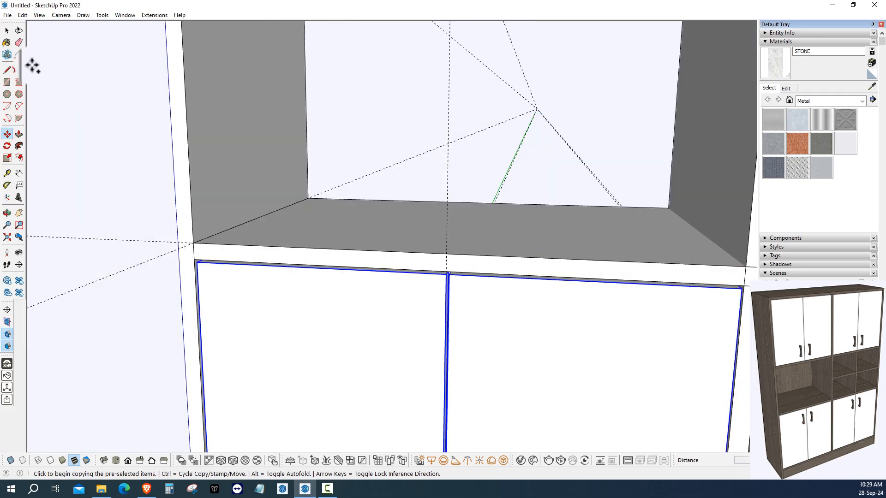
{"action": "left_click", "coordinate": [6, 41]}
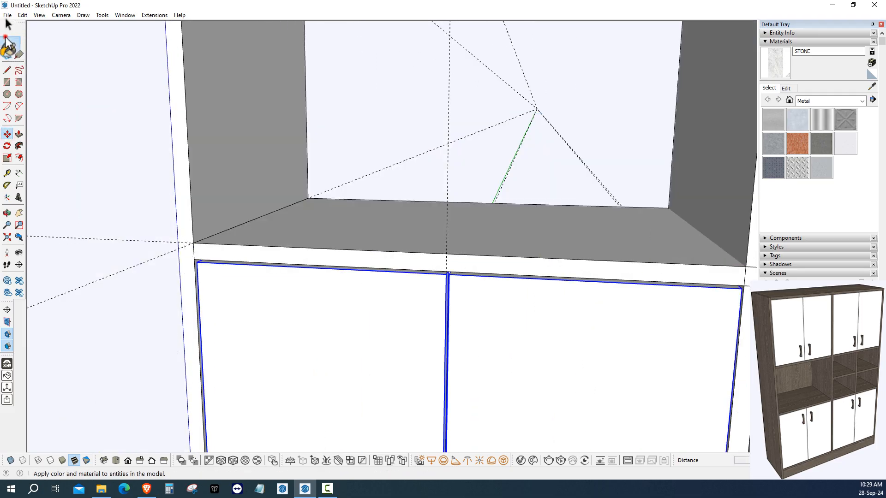
{"action": "left_click", "coordinate": [7, 134]}
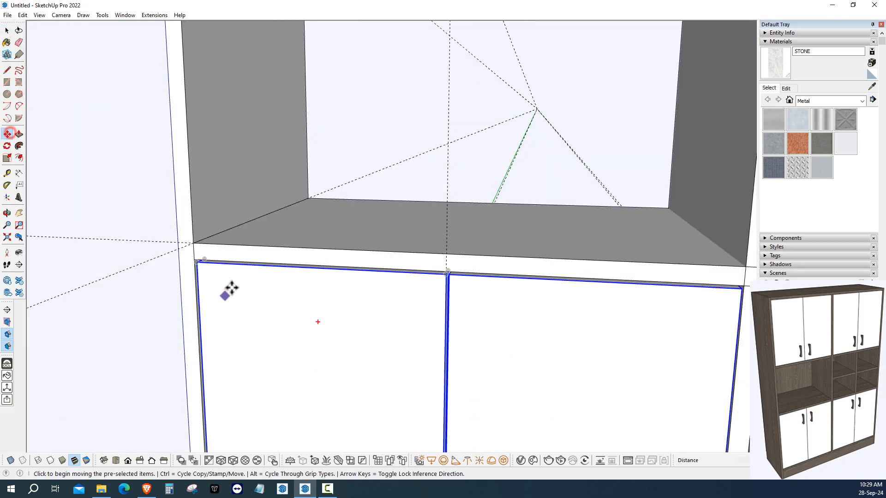
{"action": "left_click", "coordinate": [196, 261]}
{"action": "scroll", "coordinate": [293, 311], "scroll_direction": "down", "scroll_amount": 5}
{"action": "scroll", "coordinate": [246, 248], "scroll_direction": "up", "scroll_amount": 6}
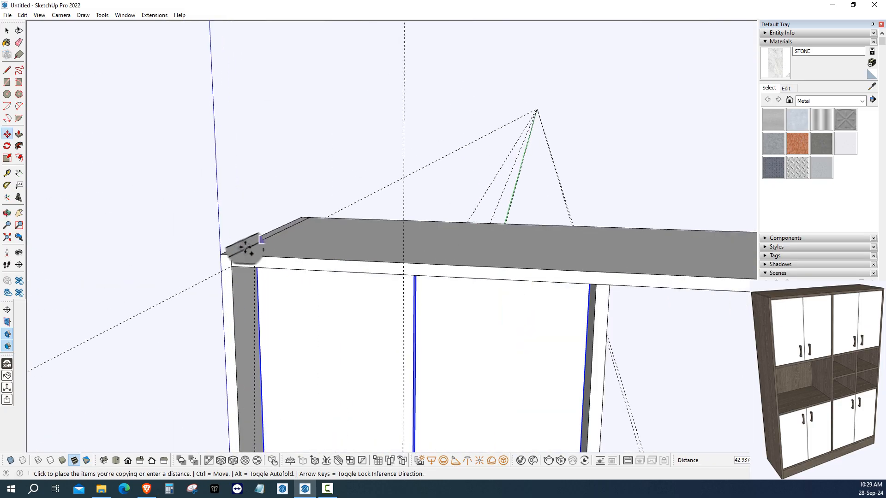
{"action": "left_click", "coordinate": [232, 267]}
Make the two copied upper-left doors unique from the lower doors
{"action": "scroll", "coordinate": [227, 261], "scroll_direction": "down", "scroll_amount": 5}
{"action": "middle_click_drag", "start_coordinate": [245, 332], "coordinate": [226, 235], "text": "shift"}
{"action": "scroll", "coordinate": [236, 275], "scroll_direction": "up", "scroll_amount": 3}
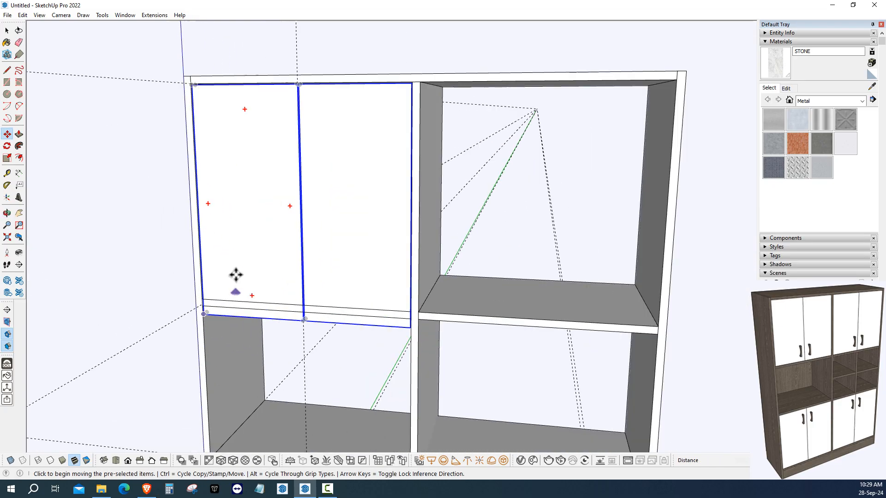
{"action": "right_click", "coordinate": [273, 172]}
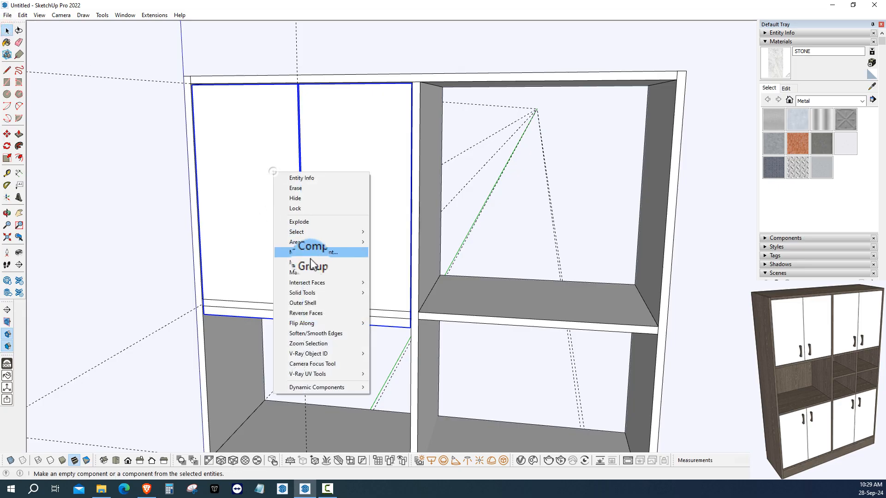
{"action": "left_click", "coordinate": [325, 272]}
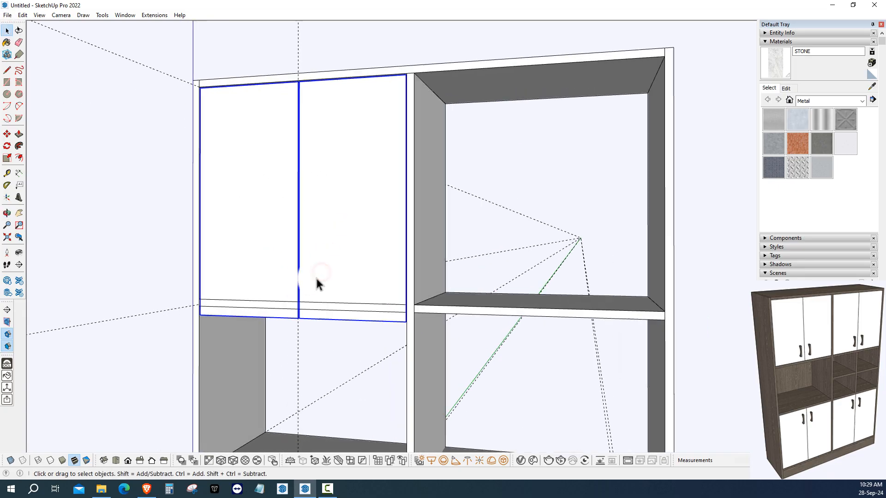
Shorten the upper-left doors by pushing their bottom face up to the shelf's top edge plus a 0.125" gap
{"action": "scroll", "coordinate": [134, 326], "scroll_direction": "up", "scroll_amount": 5}
{"action": "mouse_move", "coordinate": [167, 317]}
{"action": "middle_mouse_down"}
{"action": "mouse_move", "coordinate": [148, 301]}
{"action": "mouse_move", "coordinate": [162, 300]}
{"action": "mouse_move", "coordinate": [159, 292]}
{"action": "middle_mouse_up"}
{"action": "left_click", "coordinate": [157, 289]}
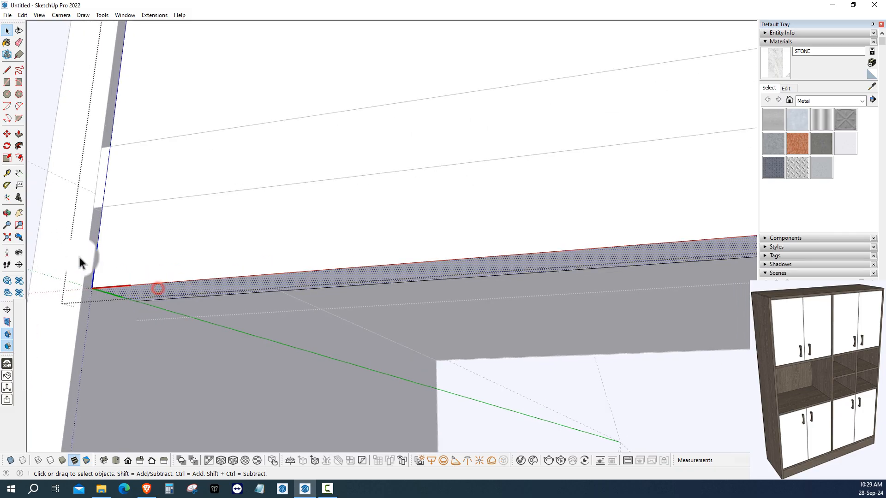
{"action": "left_click", "coordinate": [95, 292]}
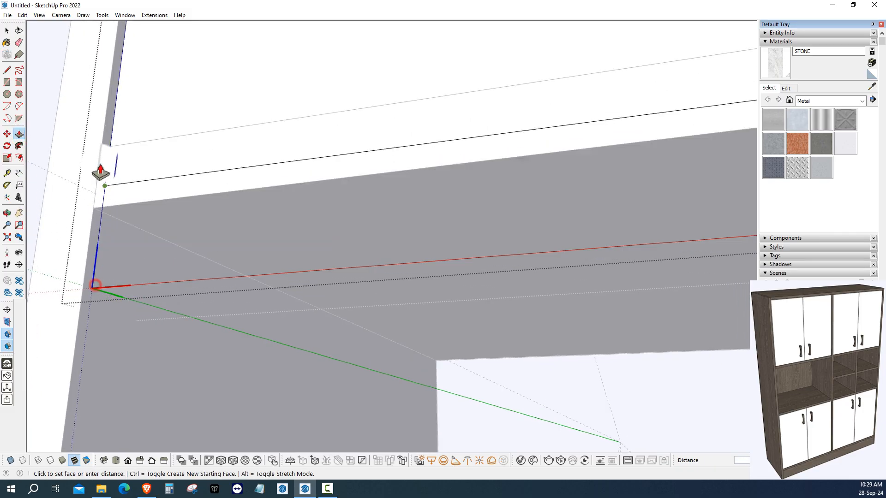
{"action": "left_click", "coordinate": [112, 150]}
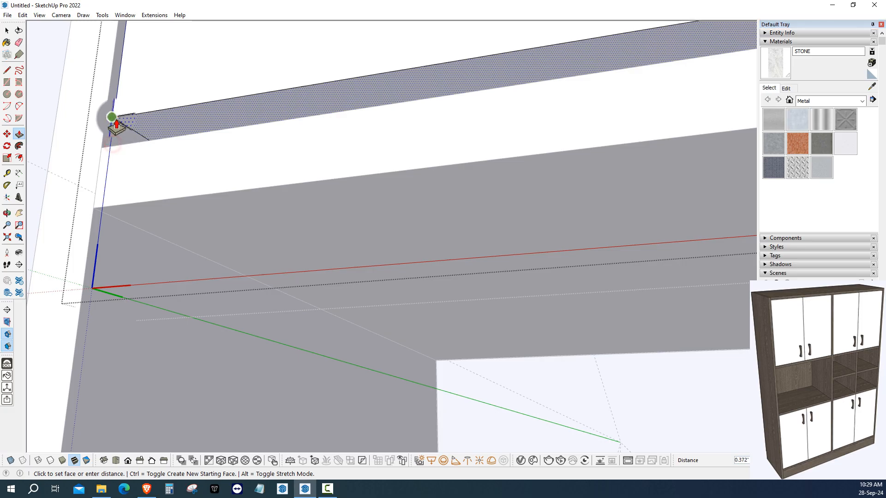
{"action": "key", "text": "Return"}
{"action": "scroll", "coordinate": [156, 210], "scroll_direction": "down", "scroll_amount": 10}
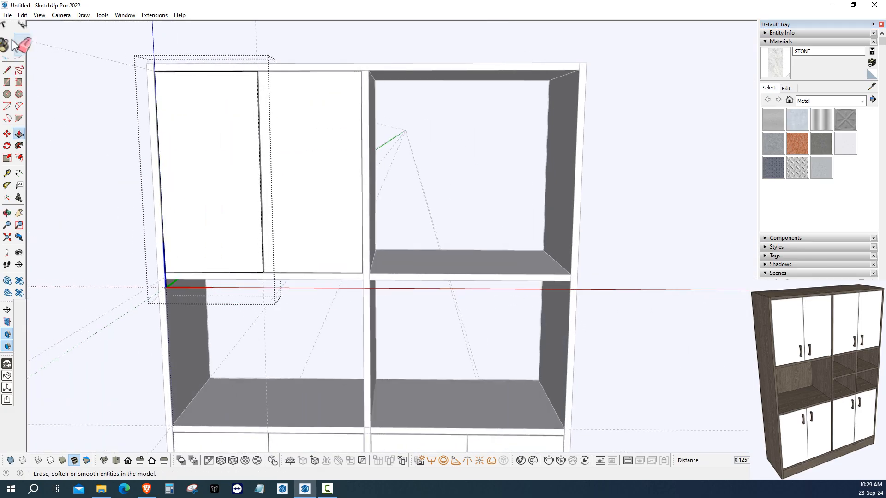
Copy both upper-left doors together into the upper-right opening, aligning them to the opening's upper corner beside the central divider
{"action": "scroll", "coordinate": [60, 118], "scroll_direction": "down", "scroll_amount": 2}
{"action": "scroll", "coordinate": [210, 216], "scroll_direction": "up", "scroll_amount": 4}
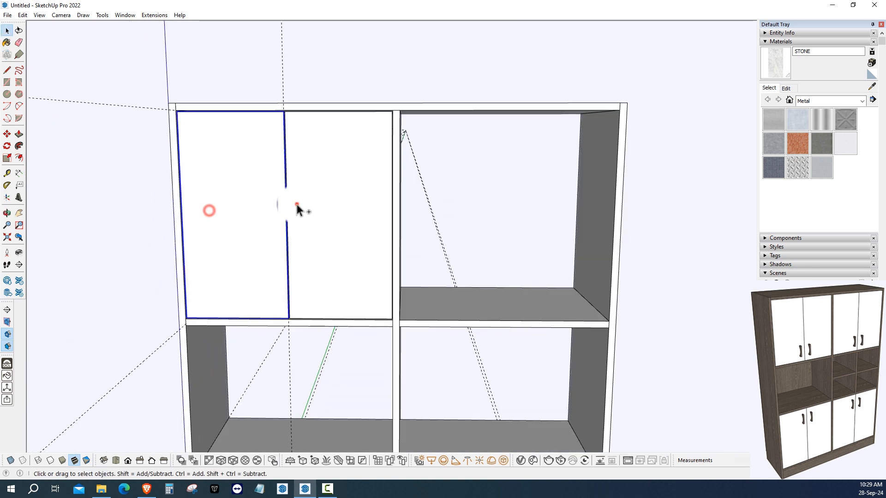
{"action": "left_click", "coordinate": [298, 209], "text": "ctrl"}
{"action": "scroll", "coordinate": [211, 159], "scroll_direction": "up", "scroll_amount": 3}
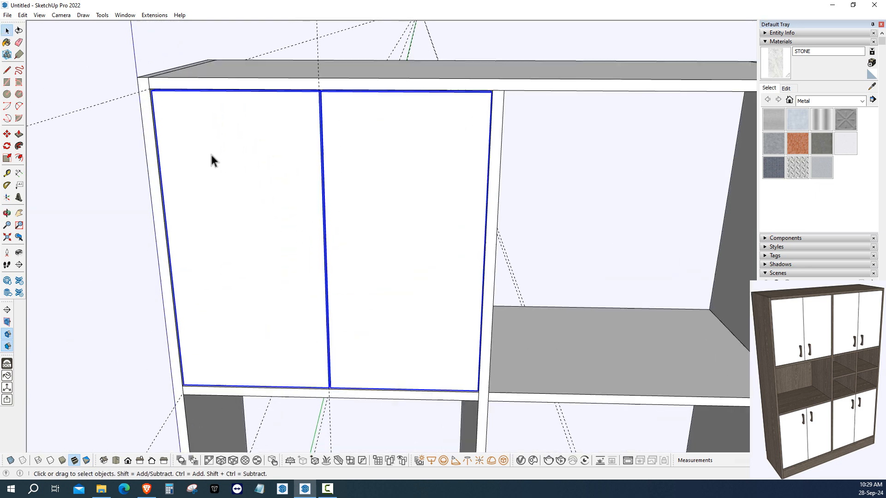
{"action": "left_click", "coordinate": [12, 132]}
{"action": "scroll", "coordinate": [117, 109], "scroll_direction": "up", "scroll_amount": 2}
{"action": "key", "text": "ctrl"}
{"action": "left_click", "coordinate": [162, 84]}
{"action": "scroll", "coordinate": [200, 118], "scroll_direction": "down", "scroll_amount": 4}
{"action": "middle_click_drag", "start_coordinate": [489, 121], "coordinate": [210, 128], "text": "shift"}
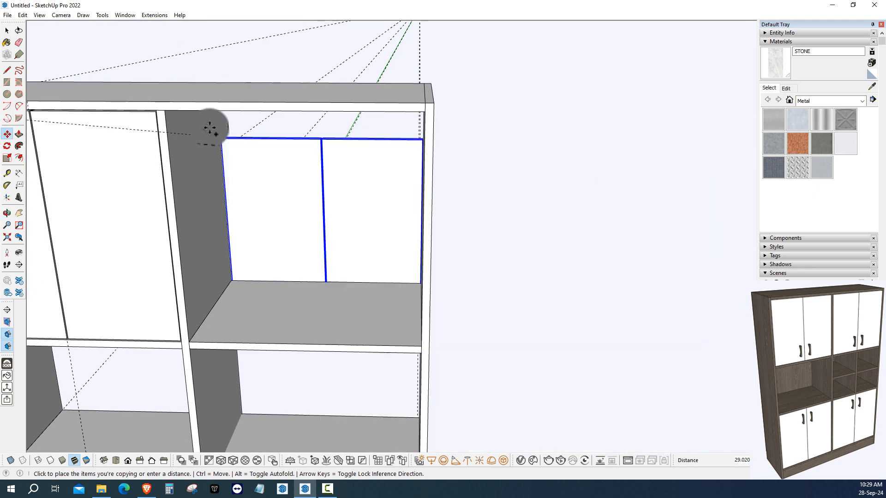
{"action": "scroll", "coordinate": [152, 105], "scroll_direction": "up", "scroll_amount": 2}
{"action": "left_click", "coordinate": [148, 99]}
{"action": "scroll", "coordinate": [317, 221], "scroll_direction": "down", "scroll_amount": 4}
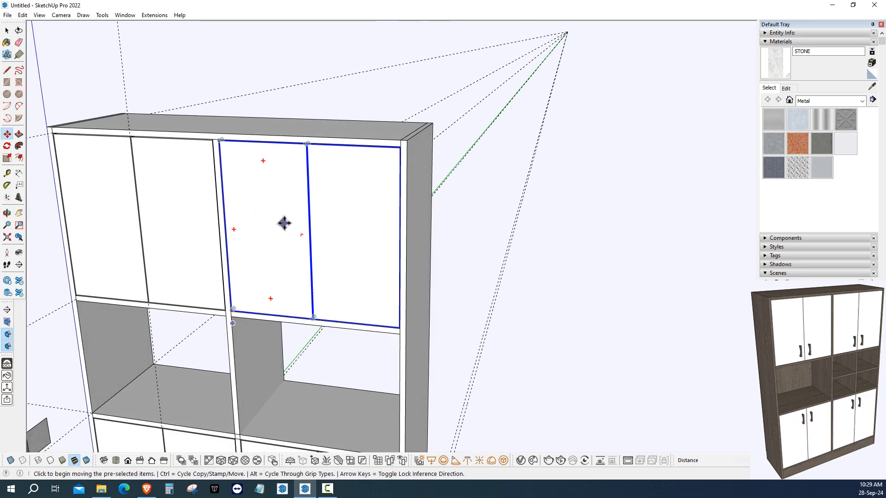
Delete the leftover guide lines running along the cabinet's height
{"action": "left_click", "coordinate": [11, 33]}
{"action": "scroll", "coordinate": [293, 162], "scroll_direction": "down", "scroll_amount": 2}
{"action": "middle_click_drag", "start_coordinate": [447, 342], "coordinate": [365, 295]}
{"action": "left_click", "coordinate": [543, 80]}
{"action": "left_click_drag", "start_coordinate": [568, 75], "coordinate": [473, 379]}
{"action": "key", "text": "Delete"}
{"action": "scroll", "coordinate": [450, 348], "scroll_direction": "down", "scroll_amount": 2}
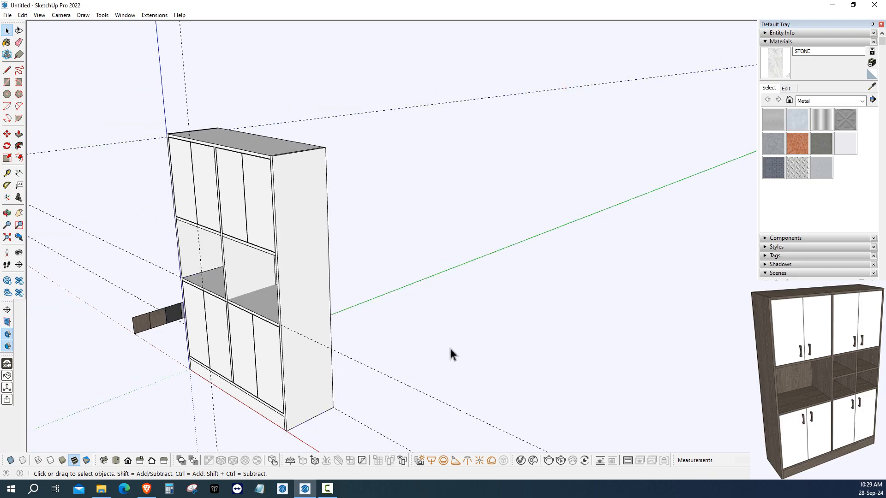
{"action": "middle_click_drag", "start_coordinate": [402, 171], "coordinate": [427, 165]}
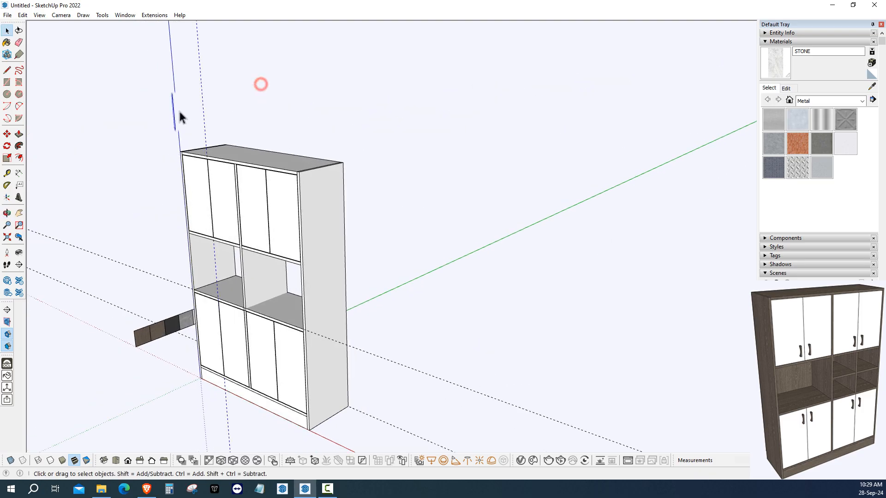
{"action": "middle_click_drag", "start_coordinate": [180, 117], "coordinate": [452, 122]}
Delete the two shelves directly above the lower doors, on both sides of the central divider
{"action": "scroll", "coordinate": [326, 204], "scroll_direction": "up", "scroll_amount": 4}
{"action": "middle_click_drag", "start_coordinate": [349, 351], "coordinate": [292, 266], "text": "shift"}
{"action": "scroll", "coordinate": [290, 262], "scroll_direction": "up", "scroll_amount": 3}
{"action": "middle_click_drag", "start_coordinate": [121, 216], "coordinate": [157, 219]}
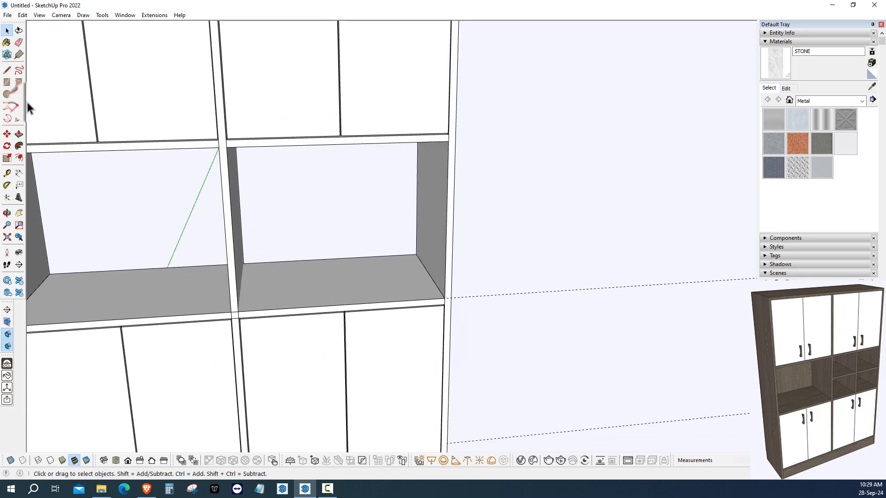
{"action": "middle_click_drag", "start_coordinate": [261, 309], "coordinate": [156, 236]}
{"action": "middle_click_drag", "start_coordinate": [187, 287], "coordinate": [159, 260]}
{"action": "key", "text": "Delete"}
Copy both shelves below the upper doors straight down to the top of the lower doors, as floors of the open compartments
{"action": "left_click", "coordinate": [159, 119]}
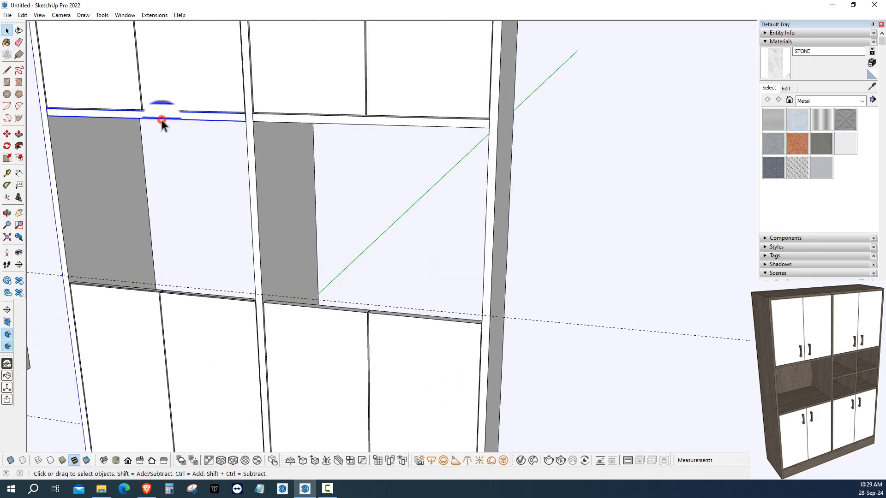
{"action": "middle_click_drag", "start_coordinate": [268, 165], "coordinate": [351, 165], "text": "shift"}
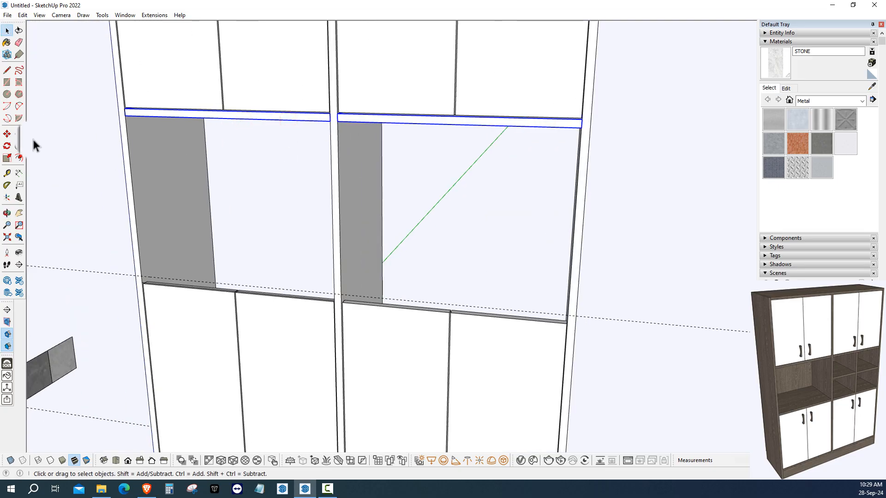
{"action": "left_click", "coordinate": [8, 131]}
{"action": "scroll", "coordinate": [99, 123], "scroll_direction": "up", "scroll_amount": 5}
{"action": "left_click", "coordinate": [139, 101]}
{"action": "key", "text": "ctrl"}
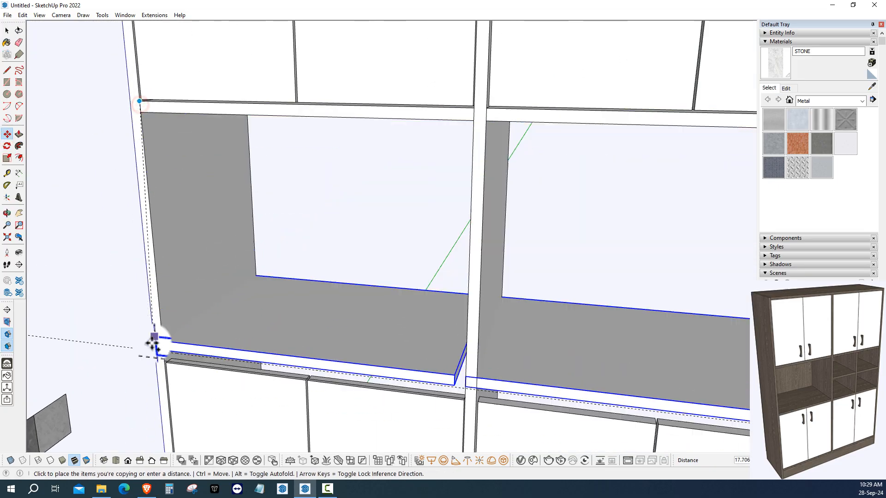
{"action": "left_click", "coordinate": [164, 352]}
{"action": "scroll", "coordinate": [164, 352], "scroll_direction": "down", "scroll_amount": 5}
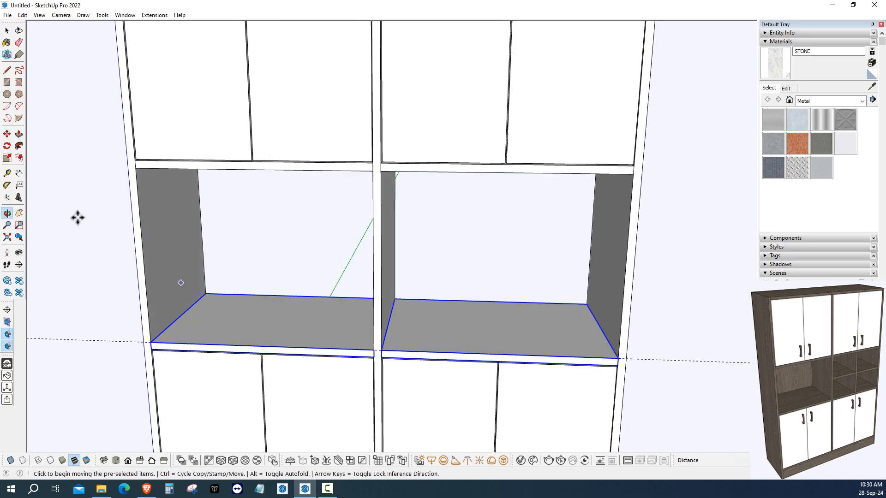
Draw a rectangle covering the inner side face of the right open compartment and extrude it 0.75" inward
{"action": "scroll", "coordinate": [153, 150], "scroll_direction": "down", "scroll_amount": 5}
{"action": "middle_click_drag", "start_coordinate": [182, 323], "coordinate": [254, 306]}
{"action": "scroll", "coordinate": [258, 295], "scroll_direction": "up", "scroll_amount": 8}
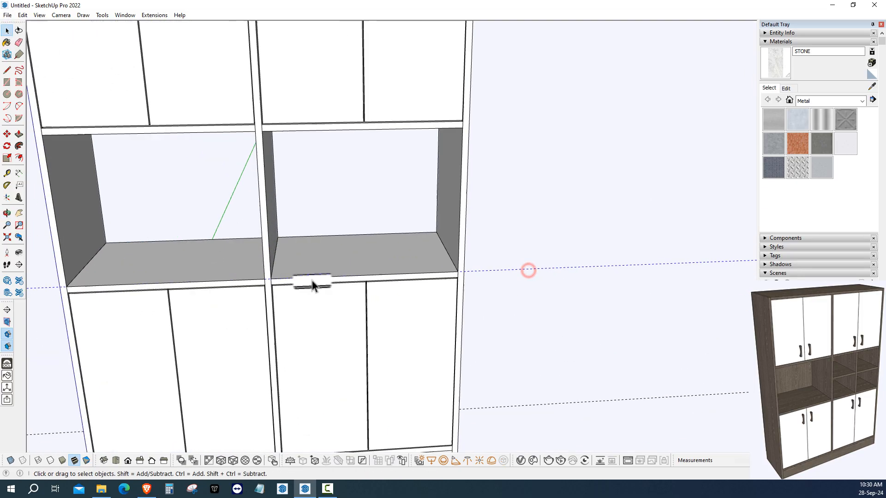
{"action": "middle_click_drag", "start_coordinate": [309, 249], "coordinate": [360, 254]}
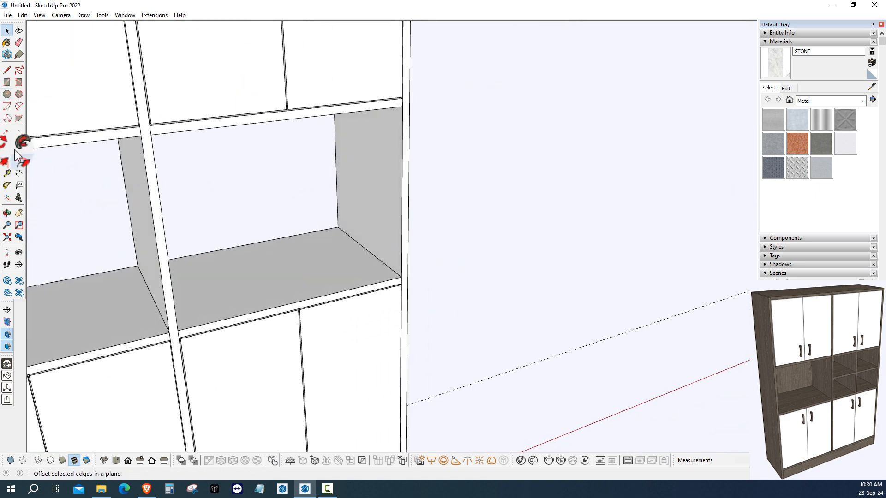
{"action": "scroll", "coordinate": [341, 233], "scroll_direction": "up", "scroll_amount": 2}
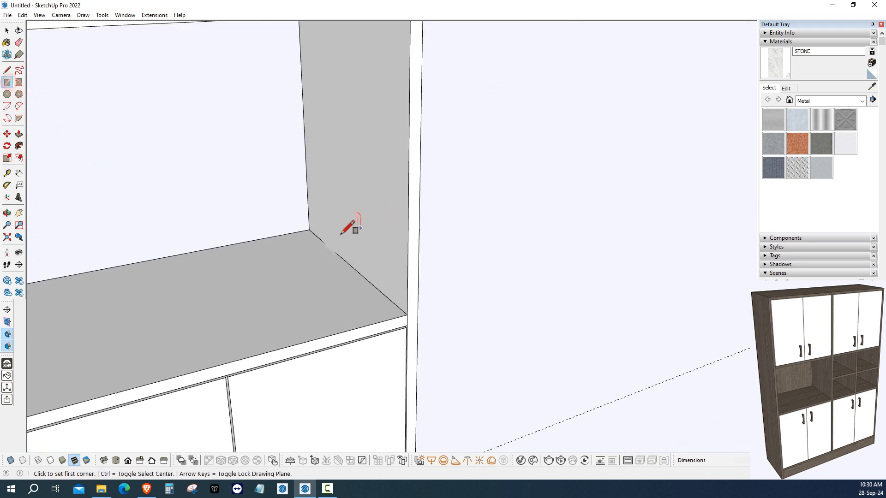
{"action": "scroll", "coordinate": [376, 156], "scroll_direction": "down", "scroll_amount": 3}
{"action": "middle_click_drag", "start_coordinate": [390, 201], "coordinate": [387, 213]}
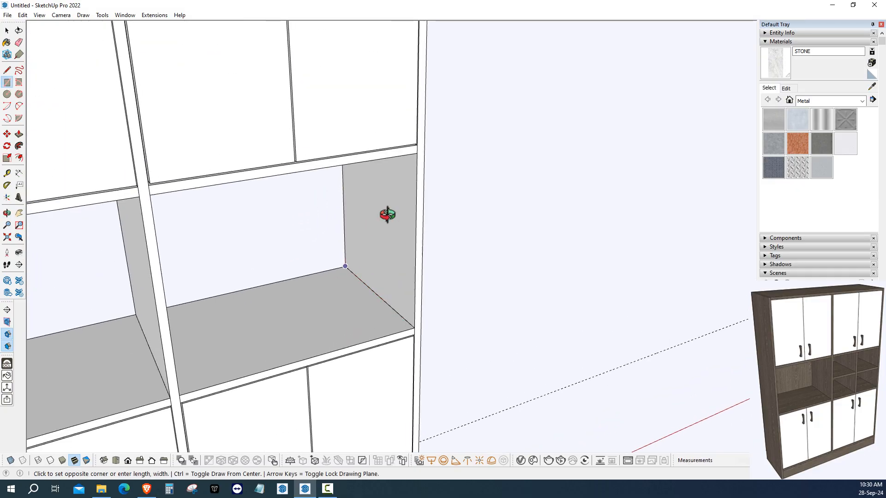
{"action": "scroll", "coordinate": [399, 167], "scroll_direction": "up", "scroll_amount": 4}
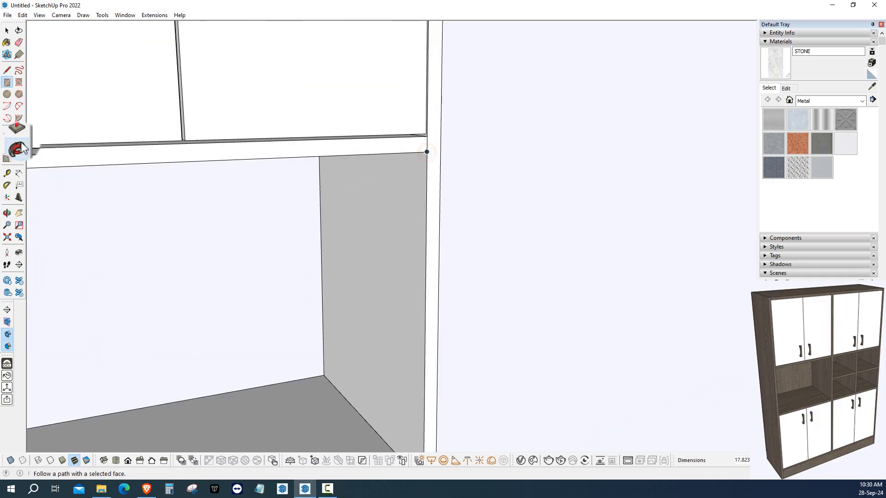
{"action": "left_click", "coordinate": [19, 134]}
{"action": "left_click", "coordinate": [342, 257]}
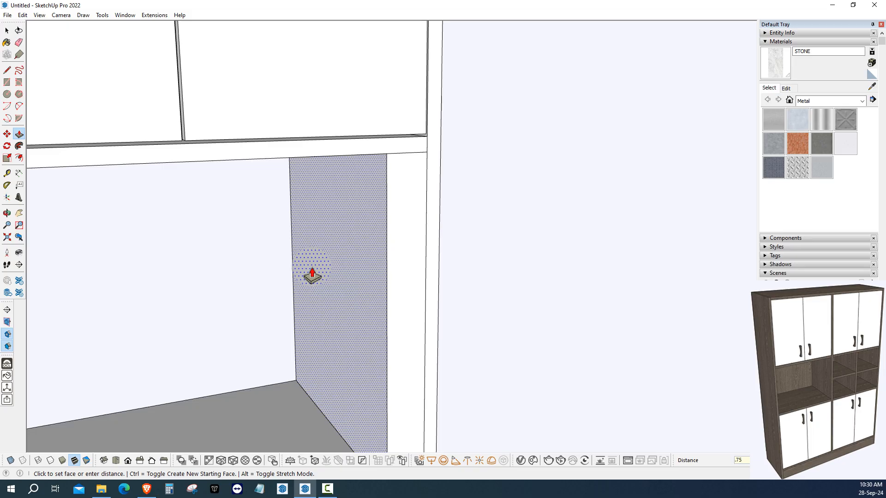
{"action": "key", "text": "Return"}
Make the new upright panel in the right open compartment a component
{"action": "key", "text": "space"}
{"action": "triple_click", "coordinate": [387, 245]}
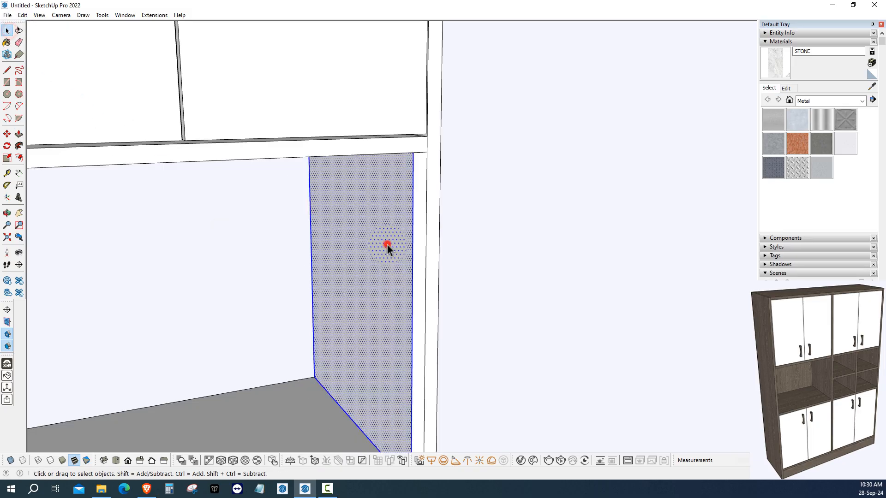
{"action": "right_click", "coordinate": [387, 245]}
{"action": "left_click", "coordinate": [433, 315]}
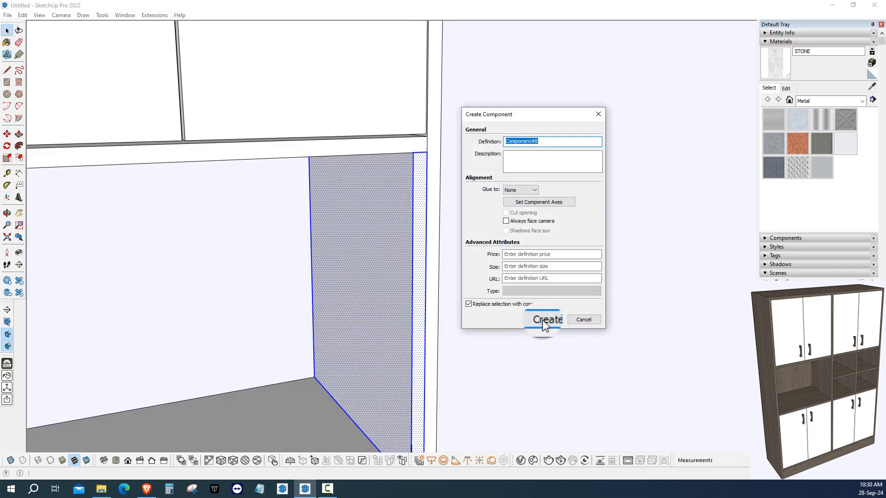
{"action": "left_click", "coordinate": [544, 317]}
Move the upright panel to the middle of the right open compartment, using the compartment floor's front edge as reference
{"action": "middle_click_drag", "start_coordinate": [544, 316], "coordinate": [479, 268]}
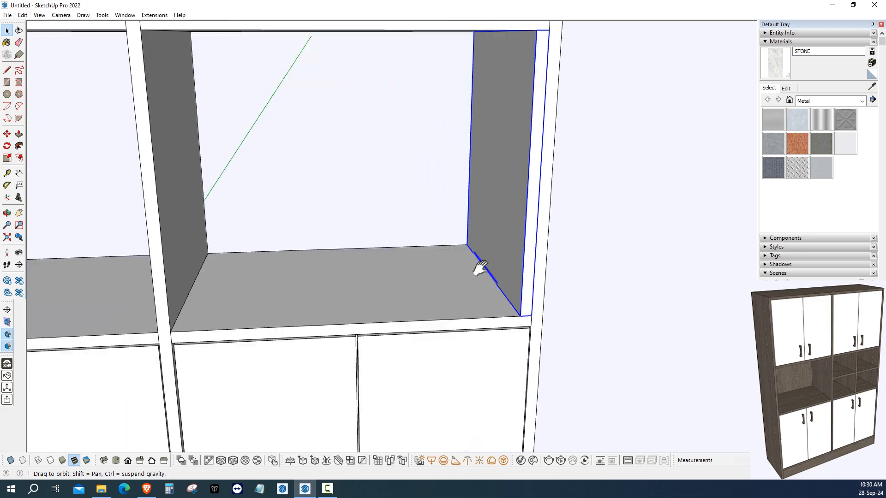
{"action": "left_click", "coordinate": [8, 134]}
{"action": "scroll", "coordinate": [478, 311], "scroll_direction": "up", "scroll_amount": 4}
{"action": "left_click", "coordinate": [573, 318]}
{"action": "scroll", "coordinate": [573, 318], "scroll_direction": "down", "scroll_amount": 5}
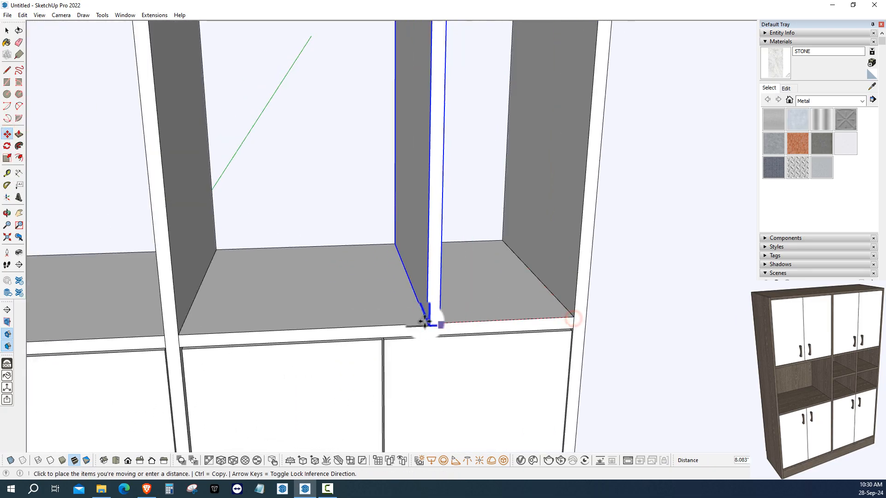
{"action": "left_click", "coordinate": [386, 322]}
{"action": "key", "text": "o"}
{"action": "left_click_drag", "start_coordinate": [212, 355], "coordinate": [277, 357]}
{"action": "key", "text": "m"}
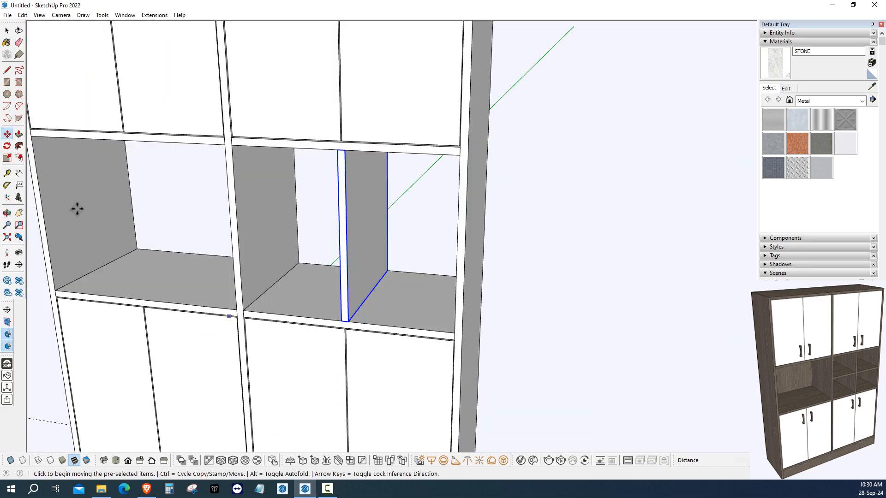
Draw a rectangle over the floor between the central divider and the new upright panel and extrude it 0.75" upward
{"action": "left_click", "coordinate": [7, 83]}
{"action": "scroll", "coordinate": [292, 263], "scroll_direction": "up", "scroll_amount": 5}
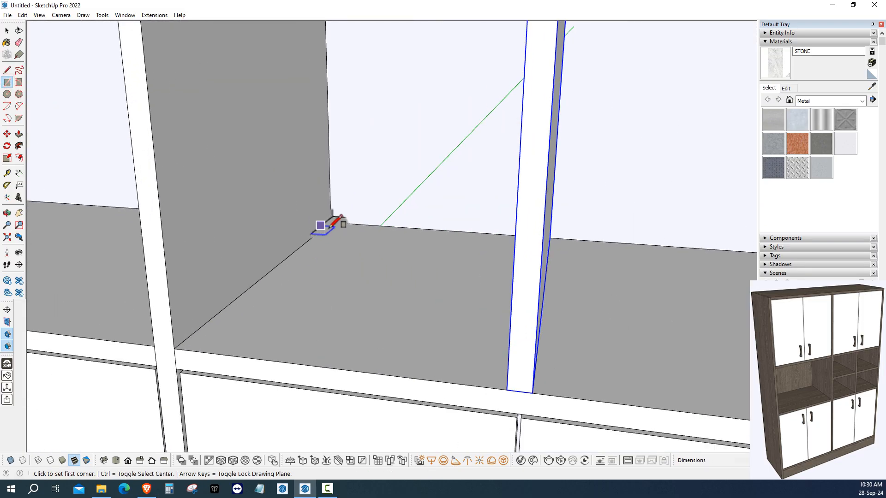
{"action": "scroll", "coordinate": [312, 316], "scroll_direction": "down", "scroll_amount": 4}
{"action": "scroll", "coordinate": [401, 325], "scroll_direction": "up", "scroll_amount": 1}
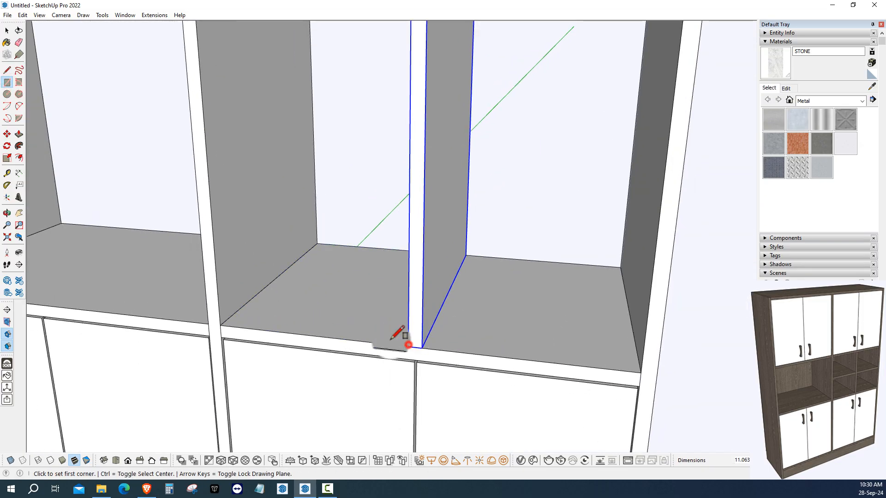
{"action": "left_click", "coordinate": [19, 135]}
{"action": "left_click", "coordinate": [311, 297]}
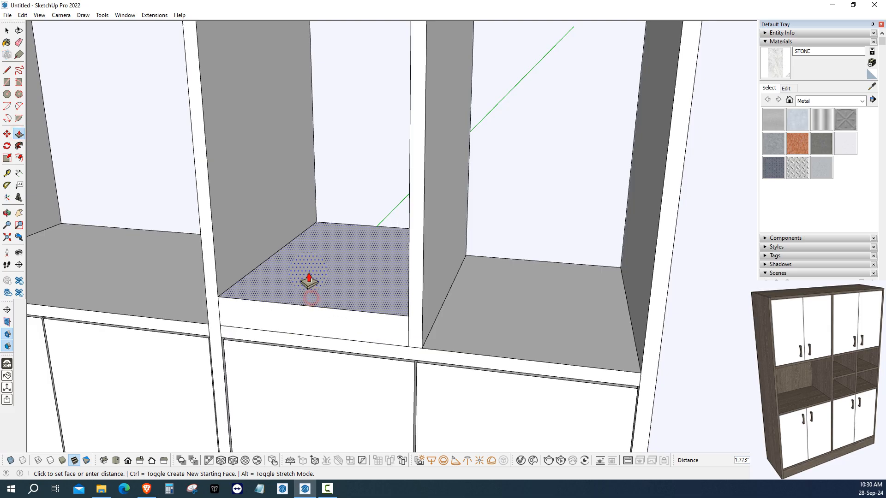
{"action": "type", "text": ".7"}
{"action": "key", "text": "Return"}
Make the new small shelf beside the central divider a component
{"action": "left_click", "coordinate": [6, 30]}
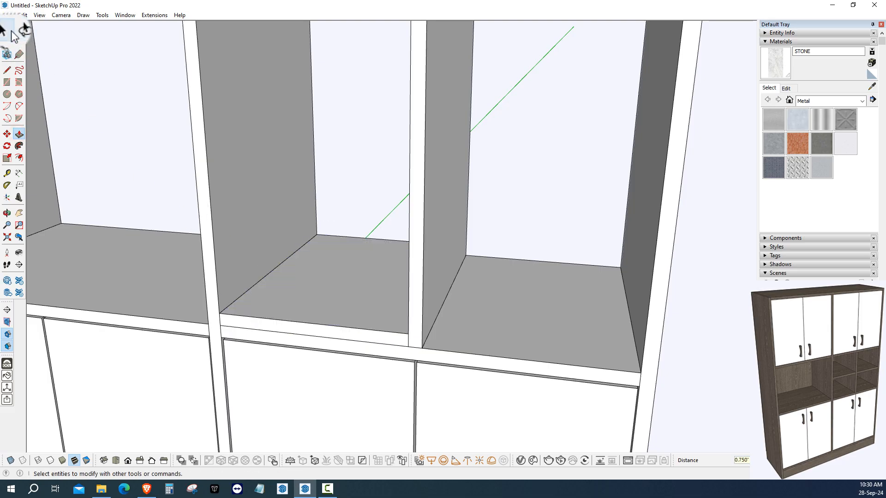
{"action": "scroll", "coordinate": [330, 338], "scroll_direction": "up", "scroll_amount": 2}
{"action": "triple_click", "coordinate": [334, 308]}
{"action": "right_click", "coordinate": [334, 308]}
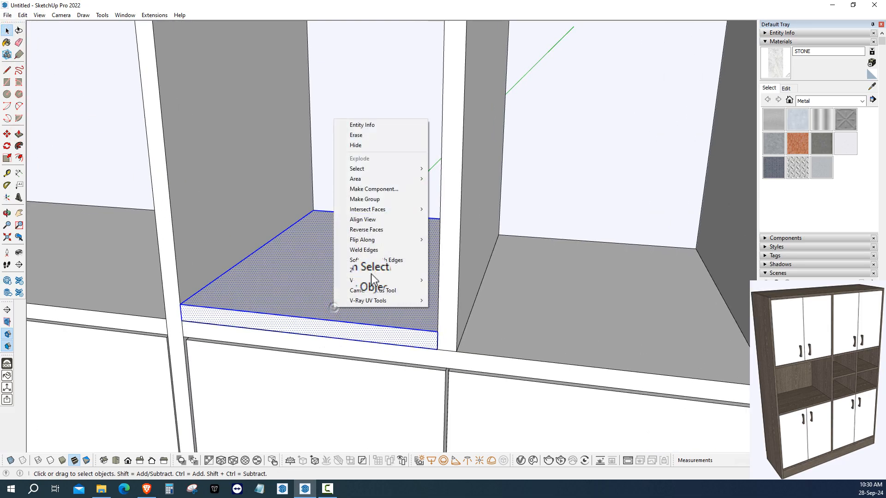
{"action": "left_click", "coordinate": [378, 190]}
{"action": "left_click", "coordinate": [551, 318]}
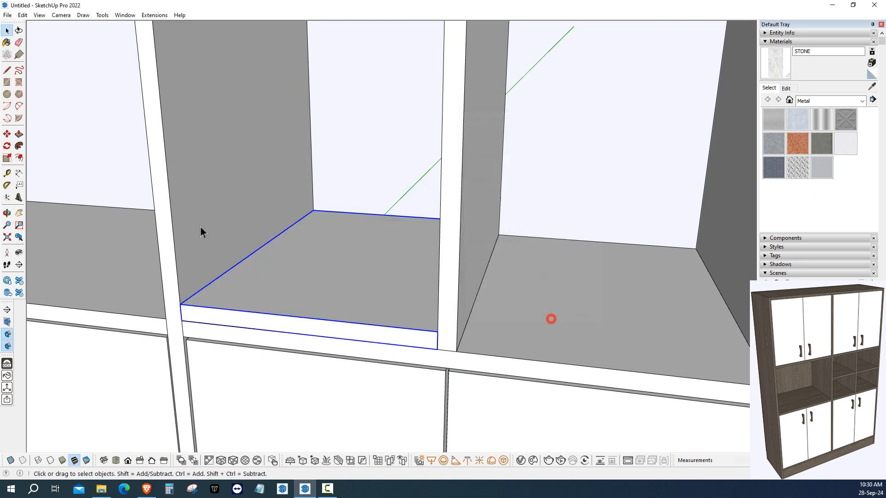
Raise the small shelf to the mid-height of the upright panel, moving it from the midpoint of its front corner edge
{"action": "left_click", "coordinate": [7, 134]}
{"action": "scroll", "coordinate": [338, 332], "scroll_direction": "up", "scroll_amount": 2}
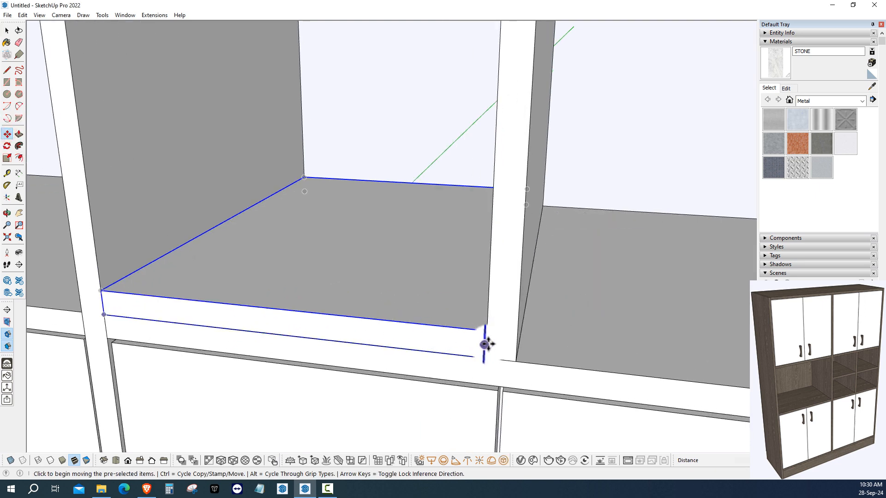
{"action": "left_click", "coordinate": [485, 344]}
{"action": "scroll", "coordinate": [456, 273], "scroll_direction": "down", "scroll_amount": 3}
{"action": "scroll", "coordinate": [451, 279], "scroll_direction": "up", "scroll_amount": 3}
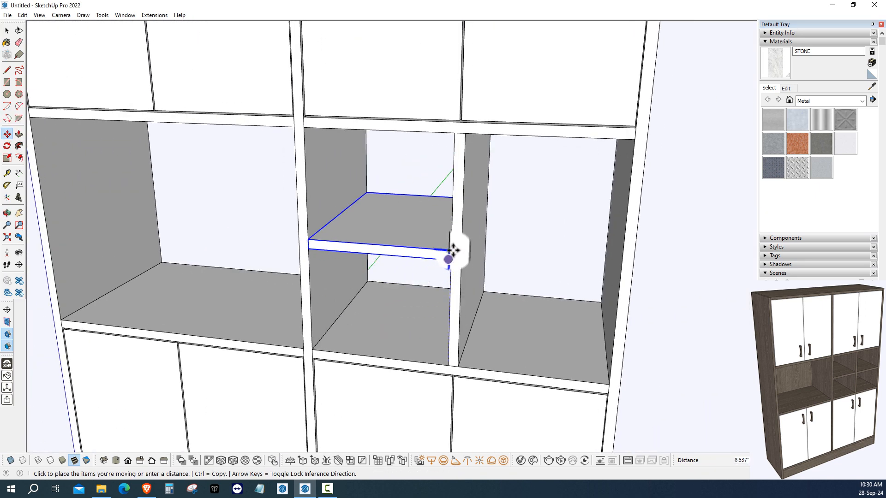
{"action": "left_click", "coordinate": [453, 251]}
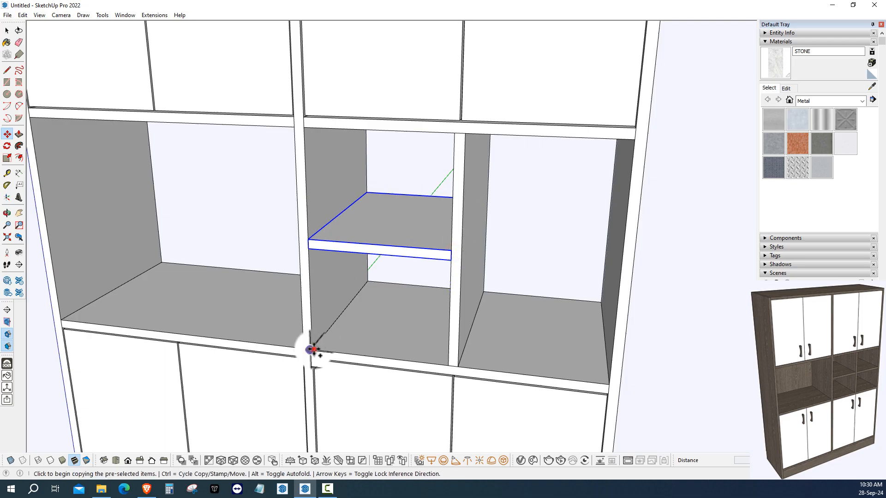
Copy the raised small shelf across the upright panel into the outer cubby at the same height, then clear the selection
{"action": "key", "text": "ctrl"}
{"action": "left_click", "coordinate": [310, 352]}
{"action": "left_click", "coordinate": [457, 366]}
{"action": "middle_click_drag", "start_coordinate": [458, 366], "coordinate": [164, 177]}
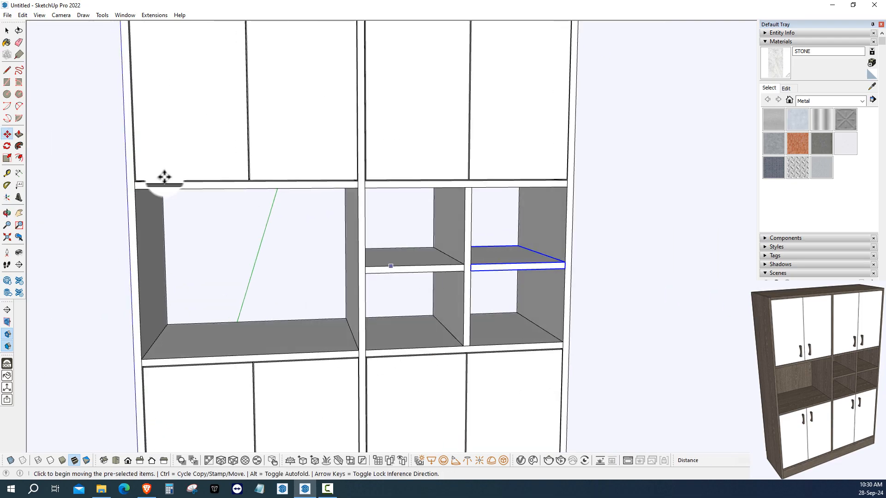
{"action": "left_click", "coordinate": [7, 31]}
Inspect the cabinet's cubbies and doors from the front and side, then its open back
{"action": "scroll", "coordinate": [197, 295], "scroll_direction": "down", "scroll_amount": 5}
{"action": "middle_click_drag", "start_coordinate": [197, 294], "coordinate": [252, 233]}
{"action": "scroll", "coordinate": [337, 217], "scroll_direction": "up", "scroll_amount": 5}
{"action": "scroll", "coordinate": [319, 182], "scroll_direction": "up", "scroll_amount": 2}
{"action": "scroll", "coordinate": [220, 268], "scroll_direction": "down", "scroll_amount": 5}
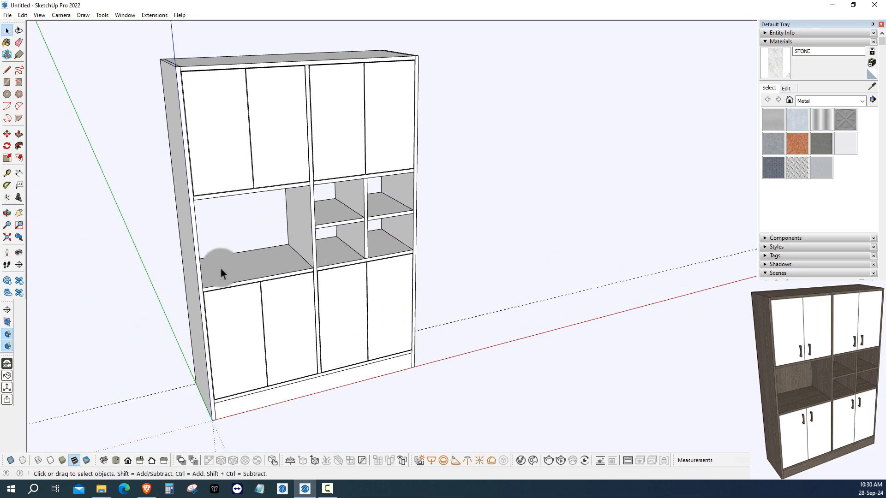
{"action": "middle_click_drag", "start_coordinate": [217, 269], "coordinate": [272, 245]}
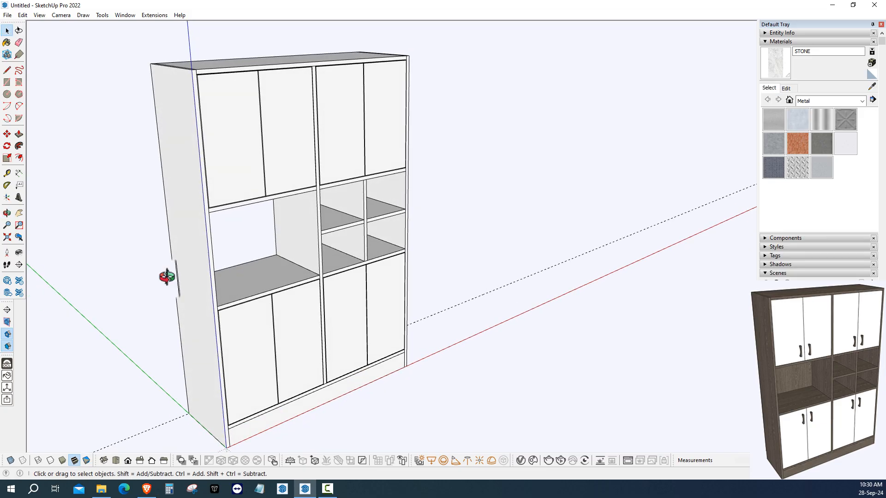
{"action": "middle_click_drag", "start_coordinate": [166, 276], "coordinate": [256, 176]}
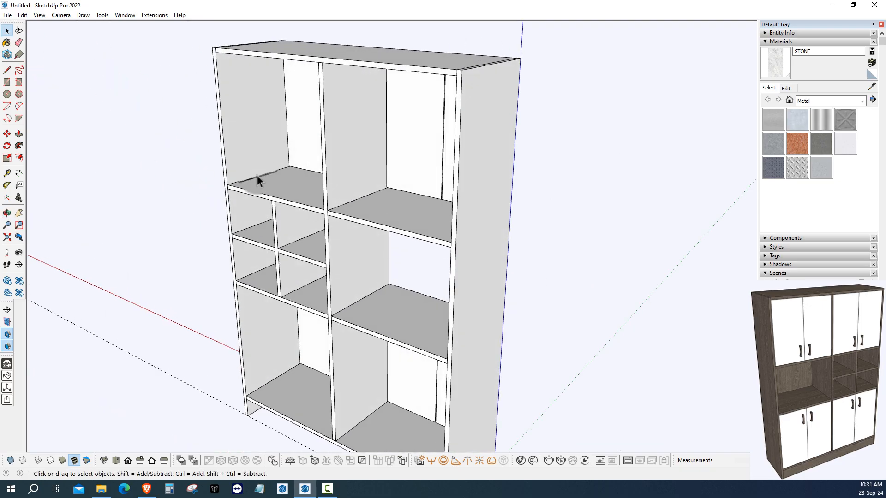
Draw a rectangle across the cabinet's open back, from one top outer corner to the bottom shelf's lower corner beside the opposite side panel
{"action": "left_click", "coordinate": [7, 82]}
{"action": "scroll", "coordinate": [215, 73], "scroll_direction": "up", "scroll_amount": 8}
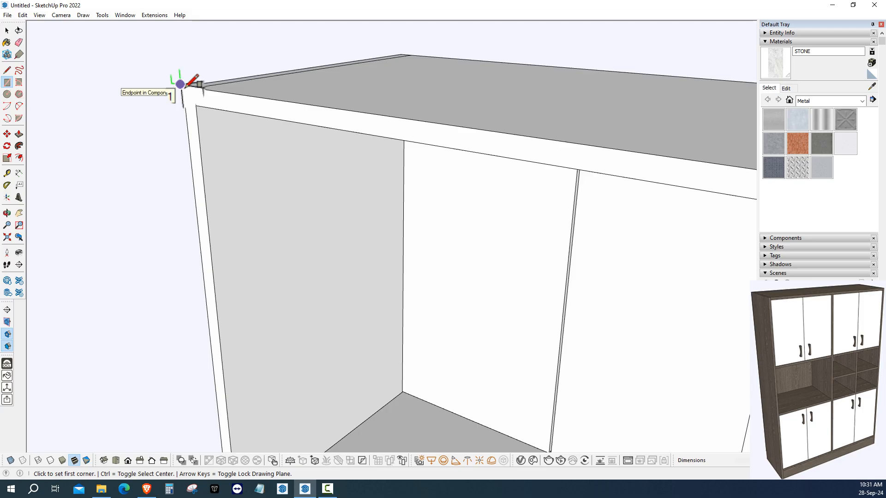
{"action": "left_click", "coordinate": [180, 85]}
{"action": "scroll", "coordinate": [183, 83], "scroll_direction": "down", "scroll_amount": 6}
{"action": "middle_click_drag", "start_coordinate": [263, 283], "coordinate": [293, 289]}
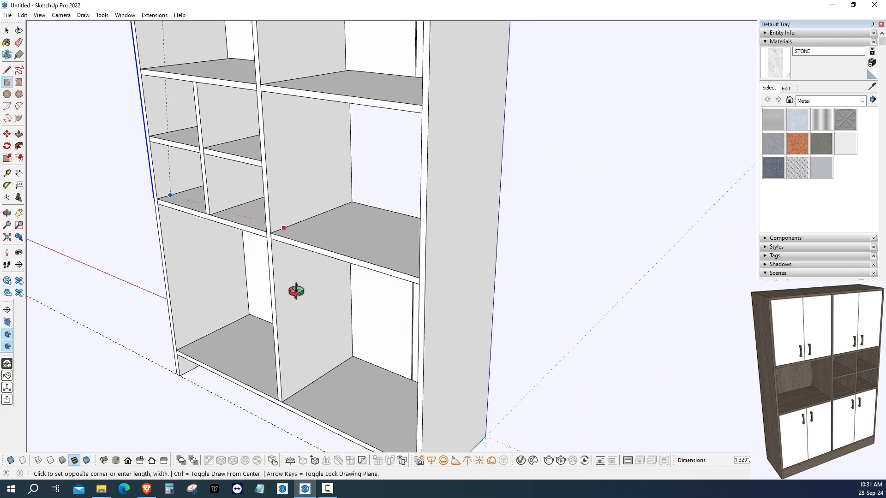
{"action": "scroll", "coordinate": [362, 313], "scroll_direction": "up", "scroll_amount": 4}
{"action": "scroll", "coordinate": [358, 318], "scroll_direction": "up", "scroll_amount": 3}
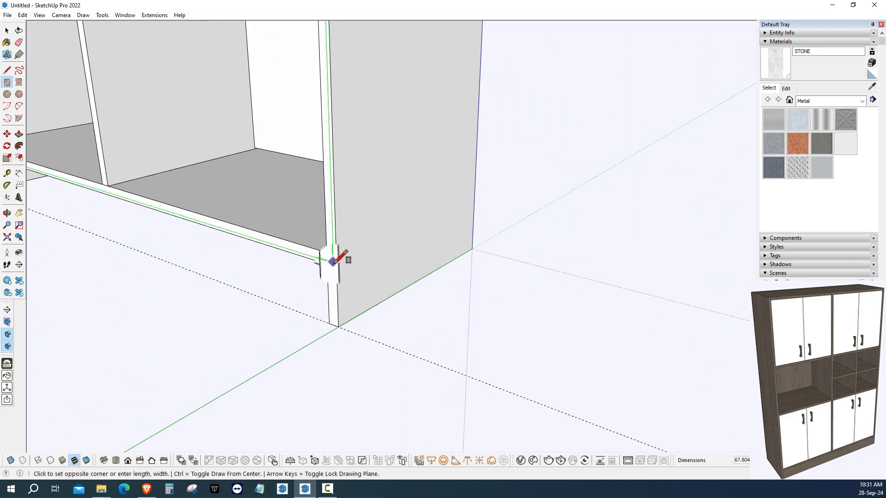
{"action": "left_click", "coordinate": [336, 262]}
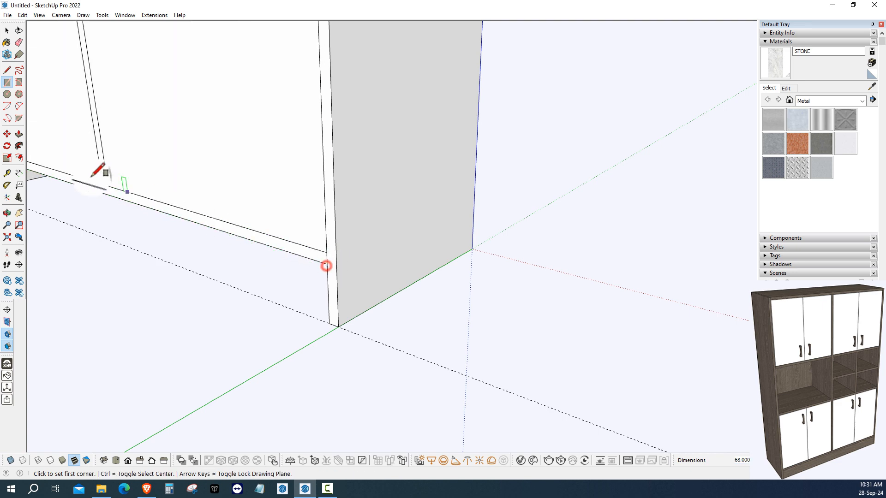
Push/Pull the back rectangle to a 0.2" thickness and extend its short side edge 0.75" to the side panel's outer edge
{"action": "left_click", "coordinate": [24, 135]}
{"action": "left_click", "coordinate": [262, 212]}
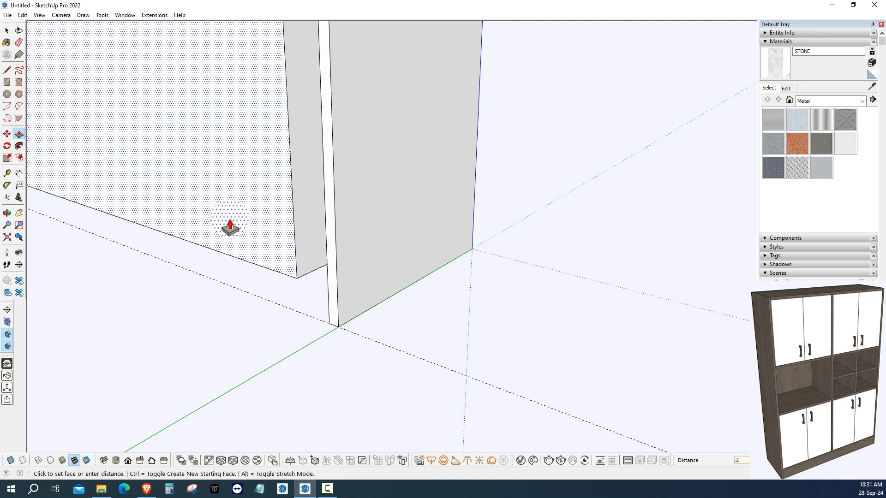
{"action": "type", "text": ".2"}
{"action": "key", "text": "Return"}
{"action": "scroll", "coordinate": [327, 267], "scroll_direction": "up", "scroll_amount": 3}
{"action": "left_click", "coordinate": [334, 276]}
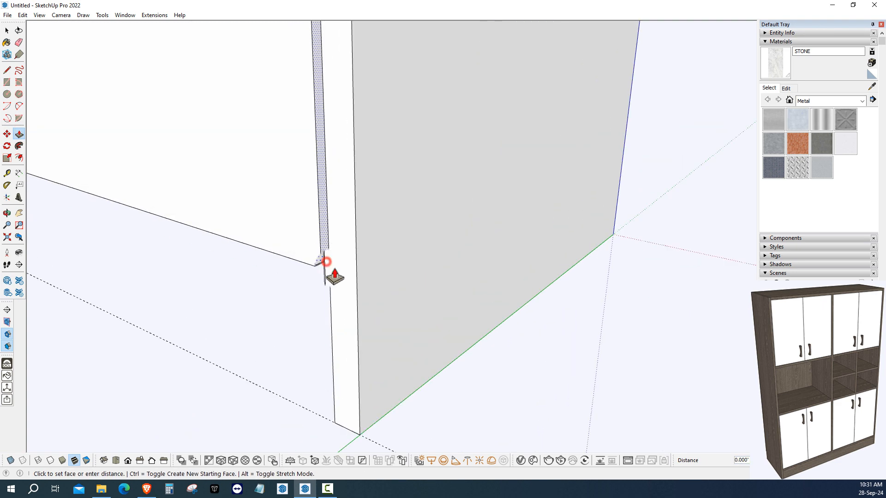
{"action": "left_click", "coordinate": [356, 297]}
Make the new back panel a component and clear the selection
{"action": "left_click", "coordinate": [7, 31]}
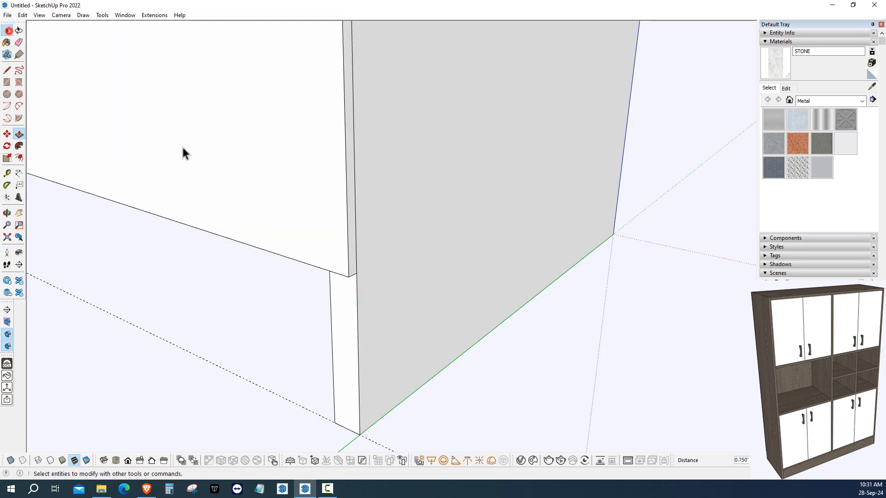
{"action": "left_click", "coordinate": [367, 234]}
{"action": "triple_click", "coordinate": [333, 223]}
{"action": "right_click", "coordinate": [333, 223]}
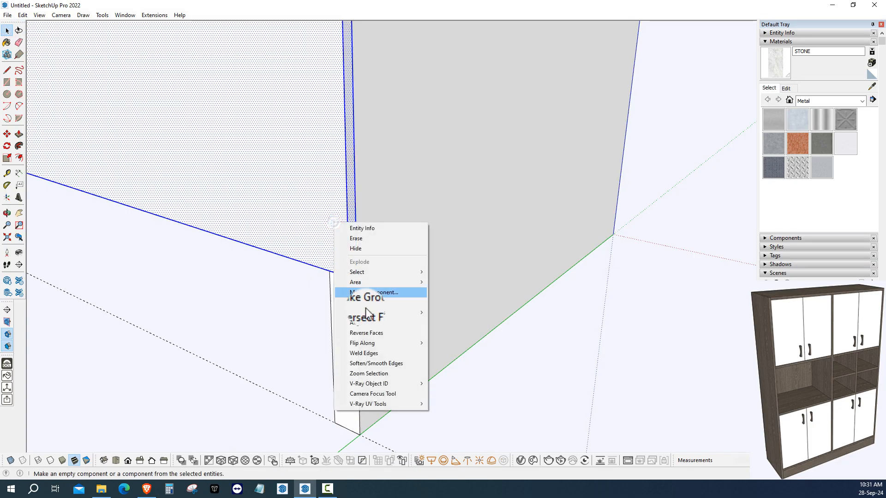
{"action": "left_click", "coordinate": [376, 292]}
{"action": "left_click", "coordinate": [540, 320]}
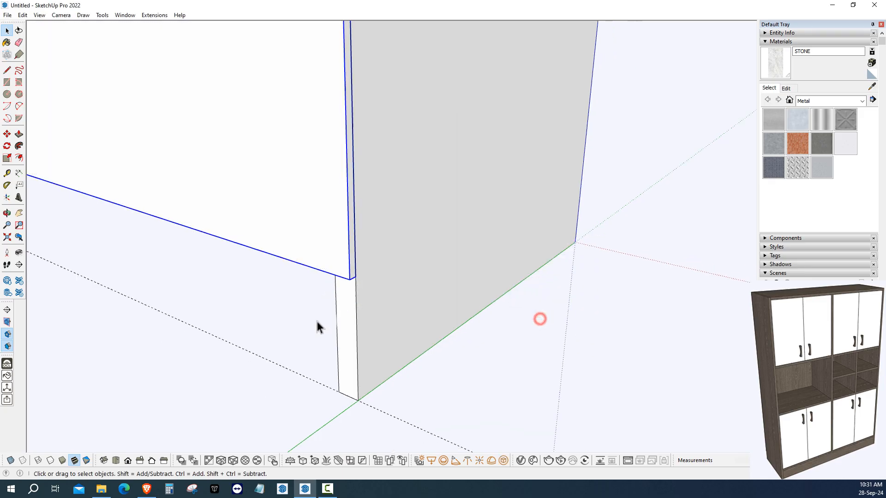
{"action": "left_click", "coordinate": [311, 326]}
Copy the front base board under the cabinet to the rear edge of the base, between the side panels
{"action": "scroll", "coordinate": [360, 318], "scroll_direction": "down", "scroll_amount": 3}
{"action": "middle_click_drag", "start_coordinate": [404, 308], "coordinate": [198, 282]}
{"action": "left_click_drag", "start_coordinate": [263, 343], "coordinate": [101, 386]}
{"action": "middle_click_drag", "start_coordinate": [250, 346], "coordinate": [575, 226]}
{"action": "scroll", "coordinate": [349, 256], "scroll_direction": "up", "scroll_amount": 5}
{"action": "left_click", "coordinate": [350, 256]}
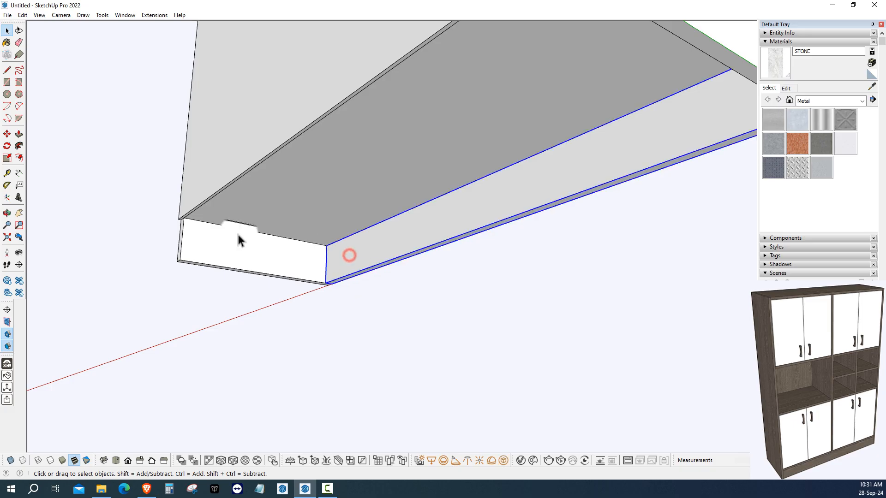
{"action": "left_click", "coordinate": [7, 134]}
{"action": "scroll", "coordinate": [308, 296], "scroll_direction": "up", "scroll_amount": 3}
{"action": "key", "text": "ctrl"}
{"action": "left_click", "coordinate": [336, 275]}
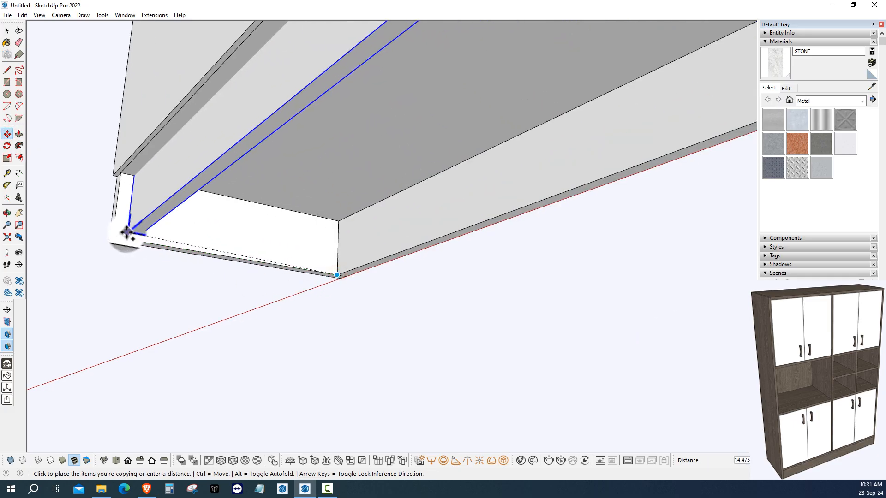
{"action": "left_click", "coordinate": [113, 236]}
{"action": "scroll", "coordinate": [230, 287], "scroll_direction": "down", "scroll_amount": 3}
{"action": "middle_click_drag", "start_coordinate": [230, 287], "coordinate": [31, 386]}
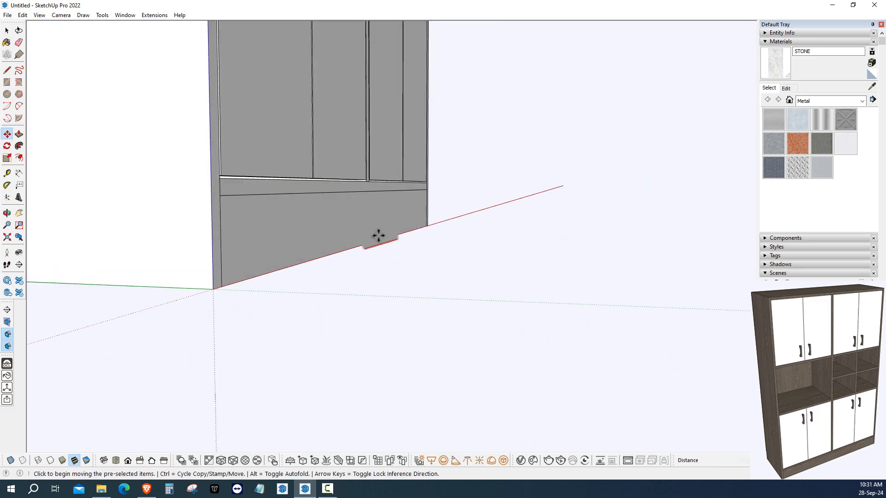
{"action": "middle_click_drag", "start_coordinate": [379, 235], "coordinate": [276, 322]}
{"action": "left_click", "coordinate": [7, 31]}
Draw a rectangle on the side panel's inner face between the two base boards and extrude it 0.75"
{"action": "scroll", "coordinate": [272, 231], "scroll_direction": "down", "scroll_amount": 3}
{"action": "middle_click_drag", "start_coordinate": [268, 241], "coordinate": [318, 227]}
{"action": "scroll", "coordinate": [310, 284], "scroll_direction": "up", "scroll_amount": 3}
{"action": "middle_click_drag", "start_coordinate": [317, 282], "coordinate": [280, 242]}
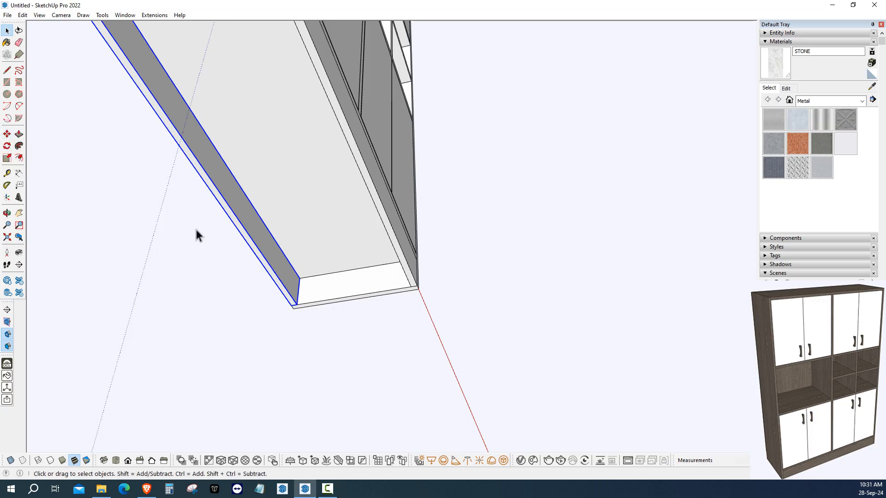
{"action": "middle_click_drag", "start_coordinate": [198, 233], "coordinate": [267, 290]}
{"action": "left_click", "coordinate": [7, 82]}
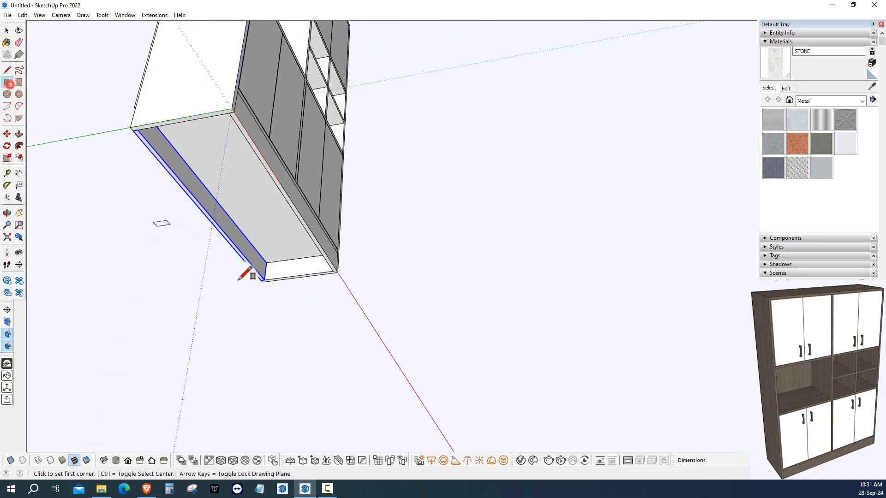
{"action": "scroll", "coordinate": [250, 270], "scroll_direction": "up", "scroll_amount": 3}
{"action": "left_click", "coordinate": [250, 232]}
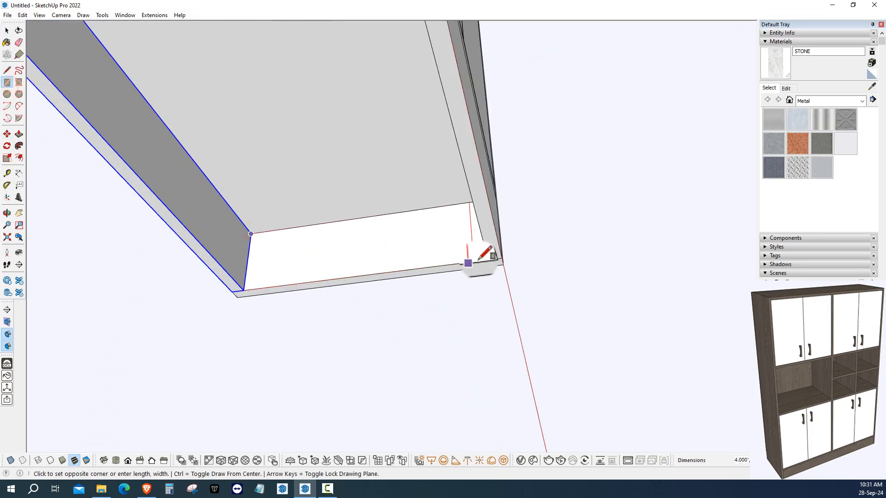
{"action": "left_click", "coordinate": [19, 134]}
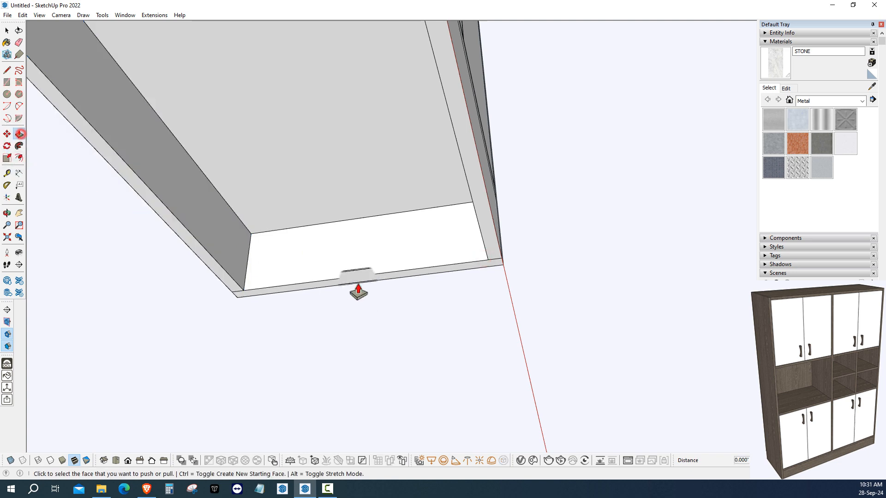
{"action": "left_click", "coordinate": [358, 290]}
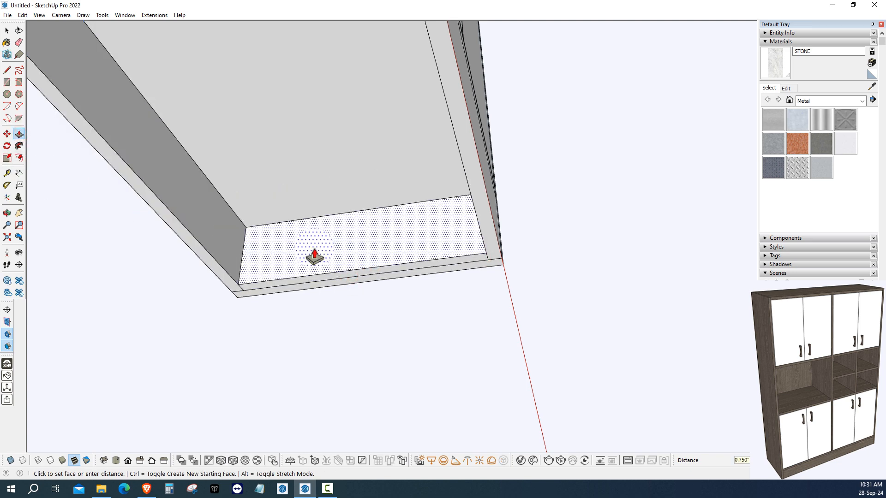
{"action": "left_click", "coordinate": [314, 257]}
Make the new cross brace under the cabinet a component
{"action": "key", "text": "space"}
{"action": "scroll", "coordinate": [362, 248], "scroll_direction": "up", "scroll_amount": 3}
{"action": "triple_click", "coordinate": [362, 247]}
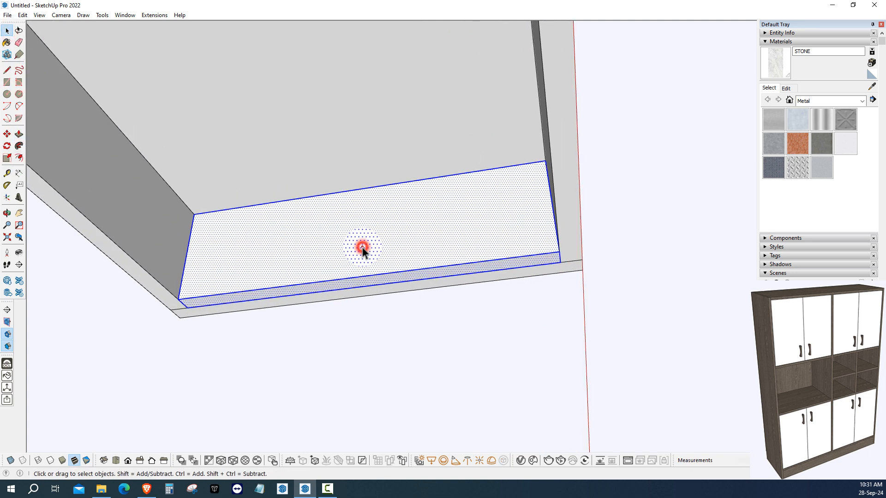
{"action": "right_click", "coordinate": [361, 248]}
{"action": "left_click", "coordinate": [403, 314]}
{"action": "left_click", "coordinate": [550, 317]}
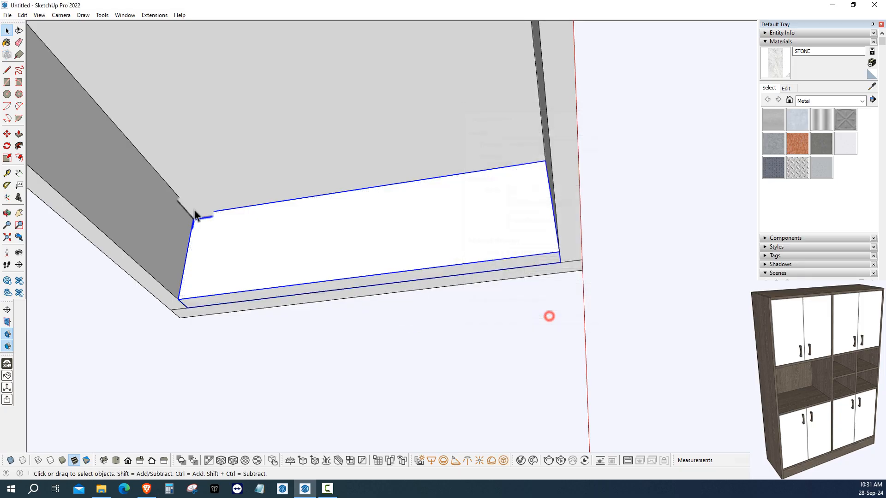
Move the cross brace along the base boards to about the middle of the cabinet's underside, then clear the selection
{"action": "left_click", "coordinate": [6, 134]}
{"action": "scroll", "coordinate": [554, 263], "scroll_direction": "up", "scroll_amount": 2}
{"action": "scroll", "coordinate": [562, 261], "scroll_direction": "up", "scroll_amount": 1}
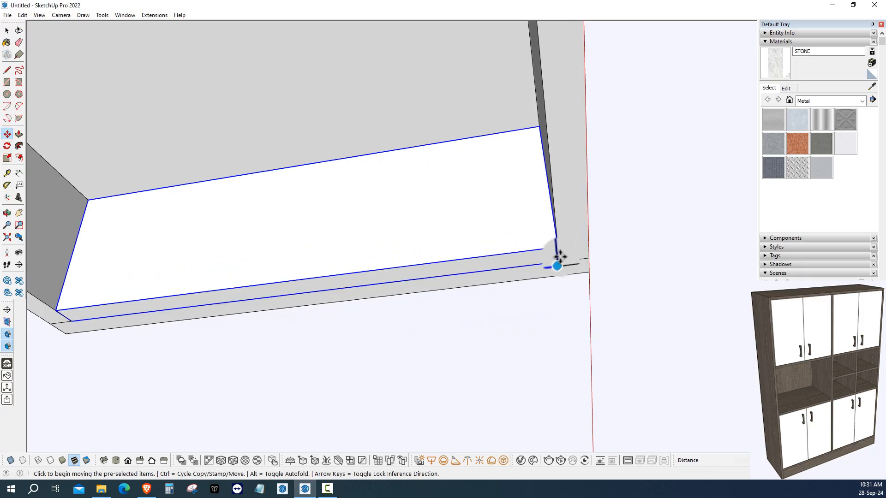
{"action": "left_click", "coordinate": [559, 256]}
{"action": "scroll", "coordinate": [547, 206], "scroll_direction": "down", "scroll_amount": 2}
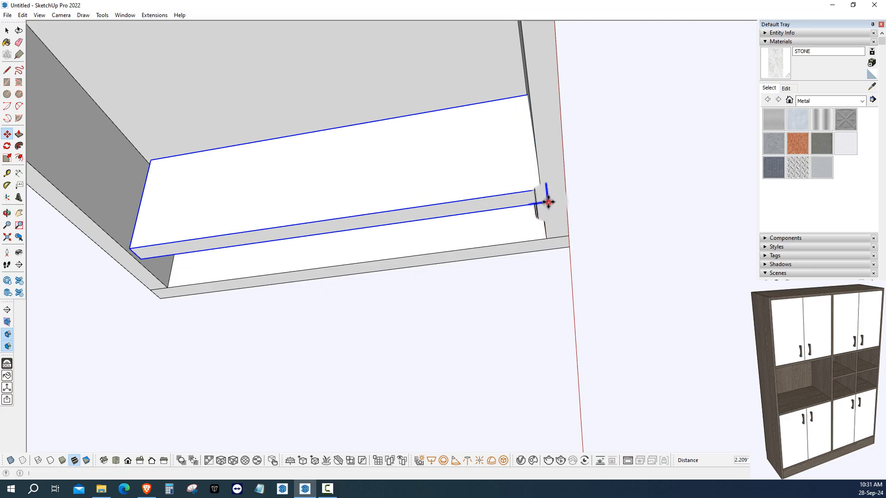
{"action": "scroll", "coordinate": [546, 193], "scroll_direction": "up", "scroll_amount": 2}
{"action": "left_click", "coordinate": [548, 192]}
{"action": "left_click", "coordinate": [547, 192]}
{"action": "middle_click_drag", "start_coordinate": [509, 230], "coordinate": [441, 214]}
{"action": "scroll", "coordinate": [462, 205], "scroll_direction": "up", "scroll_amount": 3}
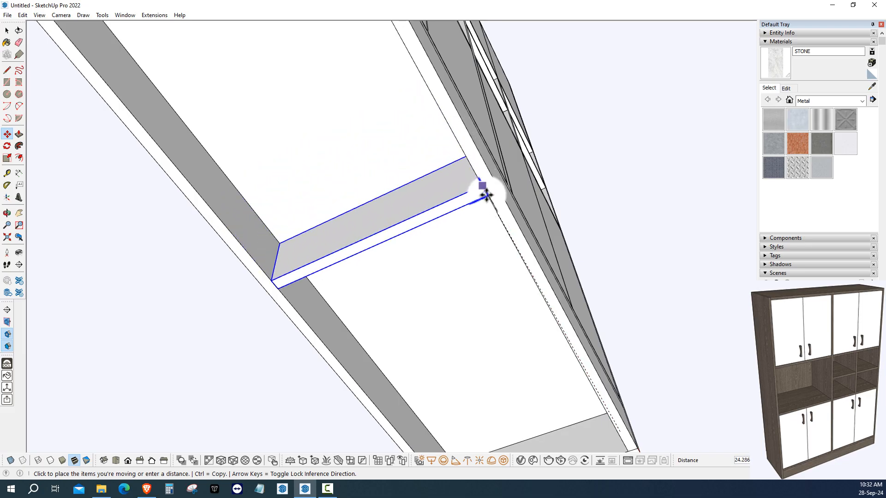
{"action": "scroll", "coordinate": [489, 203], "scroll_direction": "down", "scroll_amount": 1}
{"action": "scroll", "coordinate": [492, 207], "scroll_direction": "down", "scroll_amount": 2}
{"action": "scroll", "coordinate": [484, 198], "scroll_direction": "up", "scroll_amount": 1}
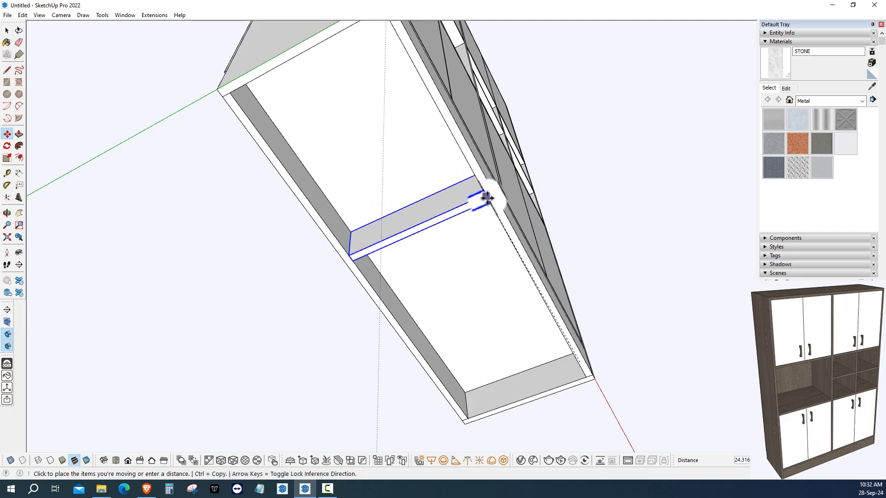
{"action": "middle_click_drag", "start_coordinate": [493, 209], "coordinate": [493, 118]}
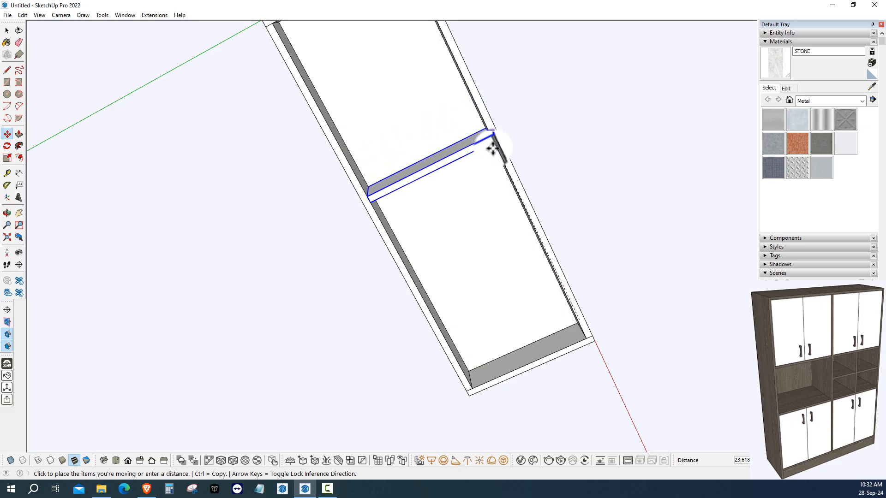
{"action": "scroll", "coordinate": [493, 149], "scroll_direction": "down", "scroll_amount": 1}
{"action": "mouse_move", "coordinate": [493, 148]}
{"action": "middle_mouse_down"}
{"action": "mouse_move", "coordinate": [484, 247]}
{"action": "mouse_move", "coordinate": [479, 152]}
{"action": "middle_mouse_up"}
{"action": "scroll", "coordinate": [479, 152], "scroll_direction": "up", "scroll_amount": 2}
{"action": "scroll", "coordinate": [481, 148], "scroll_direction": "down", "scroll_amount": 1}
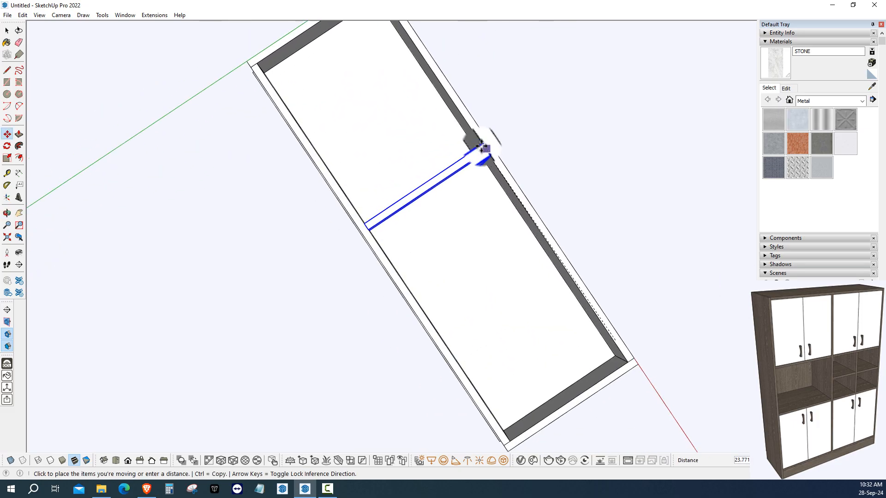
{"action": "left_click", "coordinate": [502, 185]}
{"action": "middle_click_drag", "start_coordinate": [502, 186], "coordinate": [360, 388]}
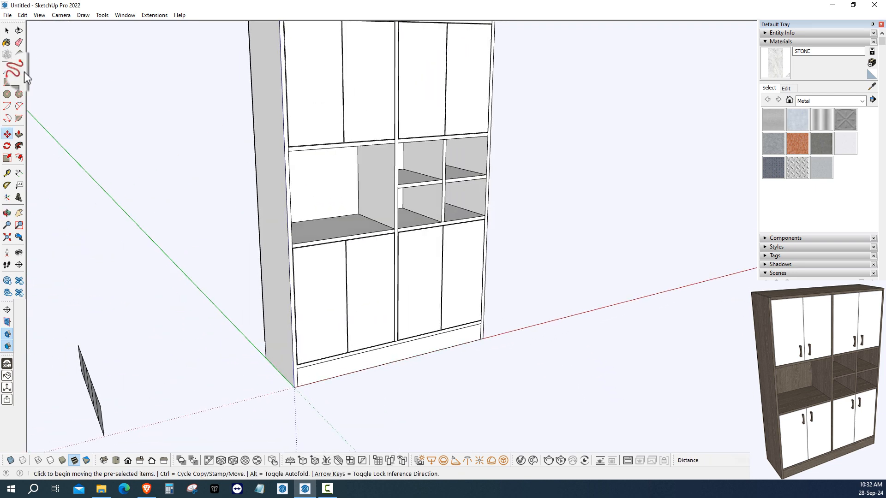
{"action": "key", "text": "space"}
{"action": "left_click", "coordinate": [208, 137]}
Sample the dark wood material FINISH VER from the swatch strip beside the cabinet
{"action": "middle_click_drag", "start_coordinate": [209, 203], "coordinate": [217, 307]}
{"action": "scroll", "coordinate": [480, 212], "scroll_direction": "up", "scroll_amount": 1}
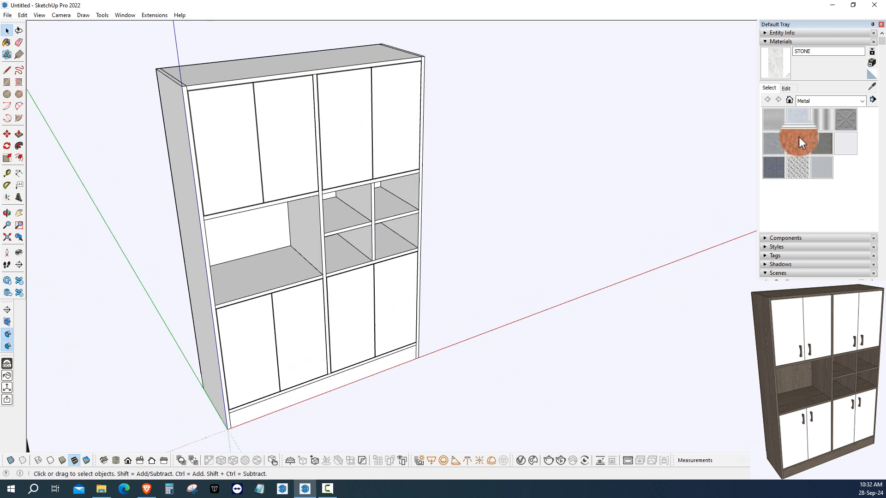
{"action": "left_click", "coordinate": [869, 87]}
{"action": "scroll", "coordinate": [591, 180], "scroll_direction": "down", "scroll_amount": 1}
{"action": "middle_click_drag", "start_coordinate": [593, 180], "coordinate": [526, 189]}
{"action": "scroll", "coordinate": [369, 210], "scroll_direction": "up", "scroll_amount": 2}
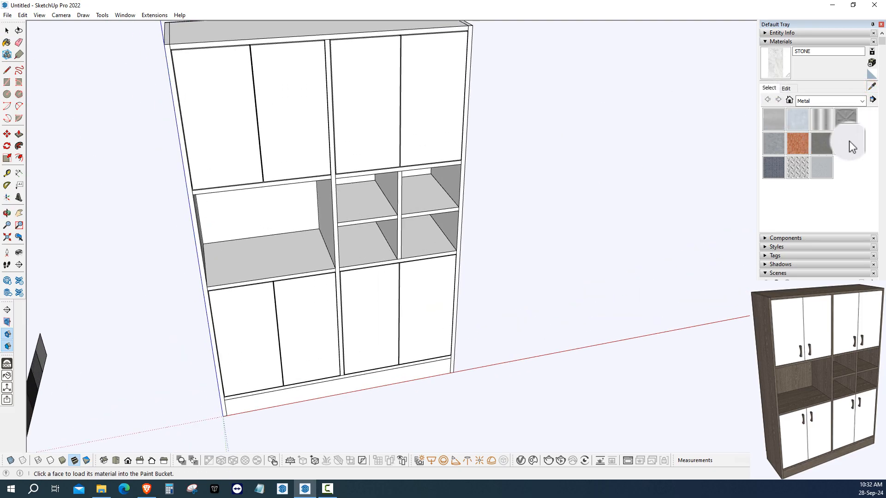
{"action": "left_click", "coordinate": [872, 90]}
{"action": "scroll", "coordinate": [553, 251], "scroll_direction": "down", "scroll_amount": 1}
{"action": "middle_click_drag", "start_coordinate": [540, 256], "coordinate": [374, 273]}
{"action": "scroll", "coordinate": [273, 258], "scroll_direction": "up", "scroll_amount": 2}
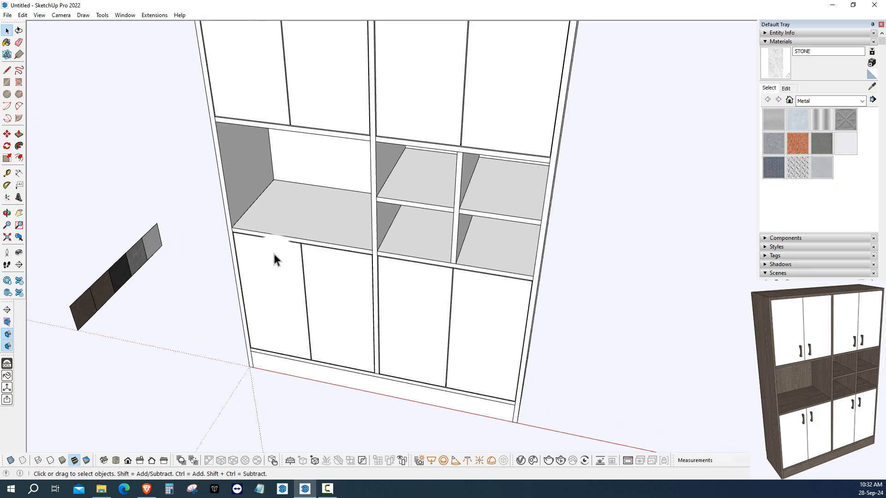
{"action": "left_click", "coordinate": [869, 91]}
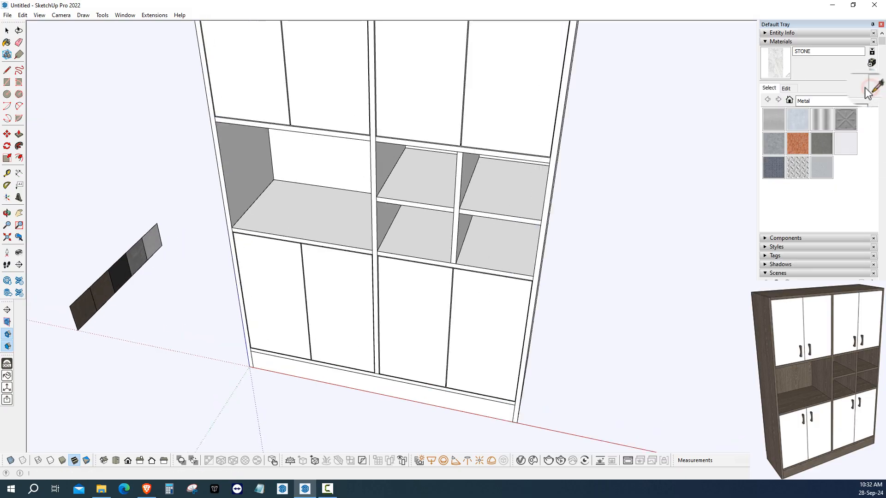
{"action": "scroll", "coordinate": [115, 300], "scroll_direction": "up", "scroll_amount": 5}
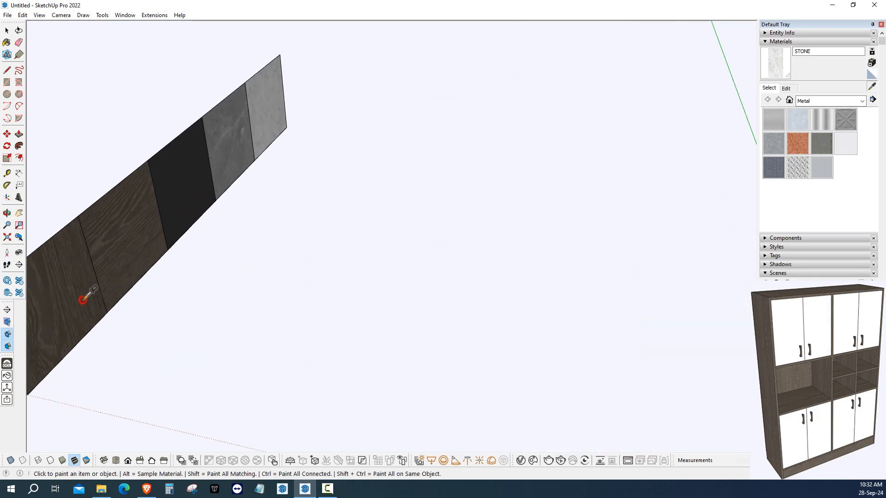
{"action": "left_click", "coordinate": [83, 300]}
Paint both outer side panels and the top panel with the FINISH VER wood material
{"action": "scroll", "coordinate": [87, 300], "scroll_direction": "down", "scroll_amount": 3}
{"action": "middle_click_drag", "start_coordinate": [376, 324], "coordinate": [531, 336]}
{"action": "middle_click_drag", "start_coordinate": [531, 337], "coordinate": [349, 376], "text": "shift"}
{"action": "left_click", "coordinate": [380, 285]}
{"action": "mouse_move", "coordinate": [692, 277]}
{"action": "middle_mouse_down", "text": "shift"}
{"action": "mouse_move", "coordinate": [463, 350]}
{"action": "mouse_move", "coordinate": [391, 280]}
{"action": "middle_mouse_up", "text": "shift"}
{"action": "scroll", "coordinate": [392, 279], "scroll_direction": "up", "scroll_amount": 1}
{"action": "left_click", "coordinate": [503, 230]}
{"action": "scroll", "coordinate": [475, 229], "scroll_direction": "down", "scroll_amount": 2}
{"action": "mouse_move", "coordinate": [474, 229]}
{"action": "middle_mouse_down", "text": "shift"}
{"action": "mouse_move", "coordinate": [438, 261]}
{"action": "mouse_move", "coordinate": [423, 362]}
{"action": "middle_mouse_up", "text": "shift"}
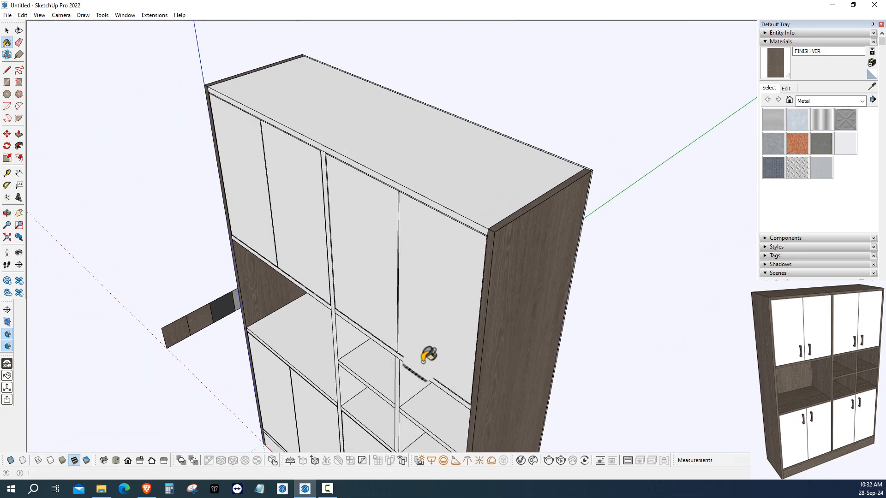
{"action": "left_click", "coordinate": [454, 181]}
{"action": "middle_click_drag", "start_coordinate": [402, 254], "coordinate": [344, 368]}
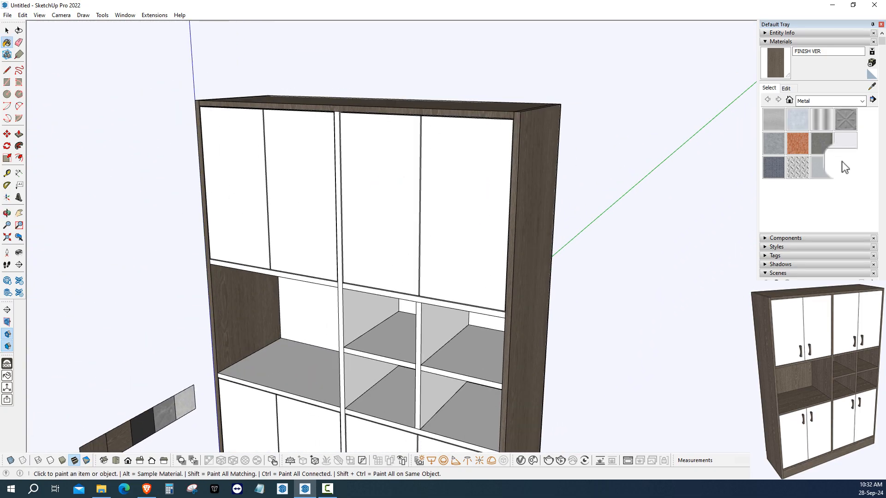
Sample the FINISH wood material from the swatch strip and paint the cabinet's top panel with it
{"action": "left_click", "coordinate": [872, 87]}
{"action": "left_click", "coordinate": [122, 433]}
{"action": "middle_click_drag", "start_coordinate": [122, 433], "coordinate": [355, 120]}
Sample FINISH VER from the swatch strip again and paint the front base board below the lower doors
{"action": "left_click", "coordinate": [871, 88]}
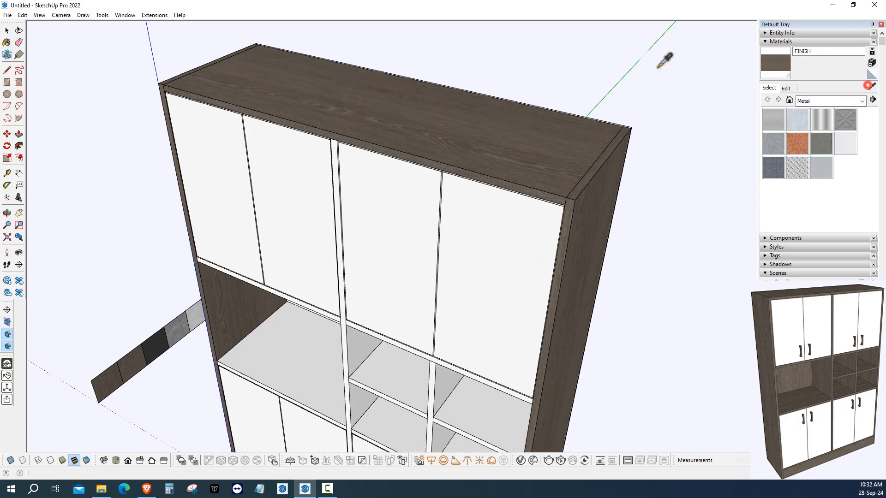
{"action": "mouse_move", "coordinate": [662, 59]}
{"action": "middle_mouse_down"}
{"action": "mouse_move", "coordinate": [362, 168]}
{"action": "mouse_move", "coordinate": [321, 300]}
{"action": "mouse_move", "coordinate": [338, 289]}
{"action": "middle_mouse_up"}
{"action": "scroll", "coordinate": [339, 290], "scroll_direction": "up", "scroll_amount": 6}
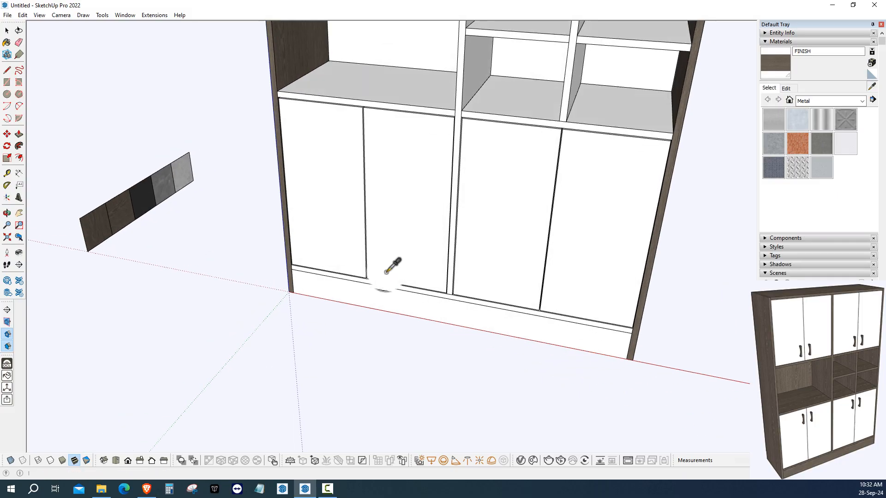
{"action": "left_click", "coordinate": [180, 272]}
{"action": "left_click", "coordinate": [244, 294]}
{"action": "scroll", "coordinate": [246, 291], "scroll_direction": "down", "scroll_amount": 4}
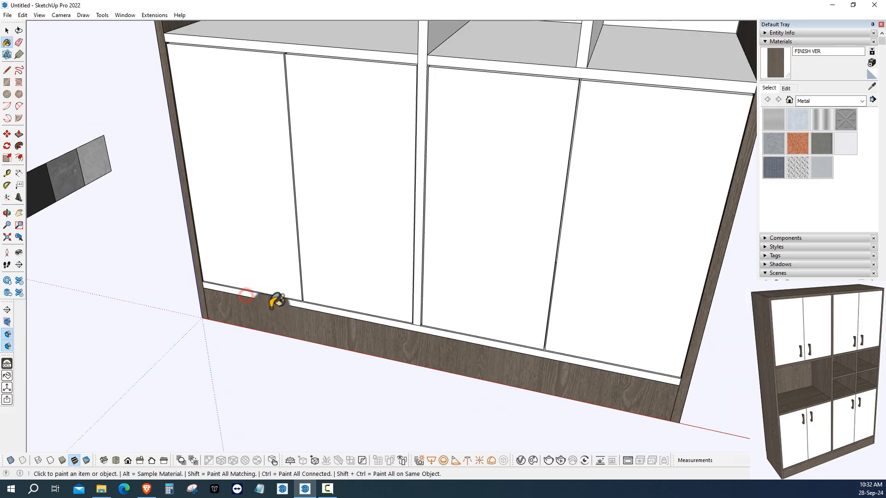
Paint the bottom board of the large open compartment and the full-height central divider with FINISH VER
{"action": "middle_click_drag", "start_coordinate": [276, 302], "coordinate": [271, 259]}
{"action": "scroll", "coordinate": [254, 326], "scroll_direction": "up", "scroll_amount": 5}
{"action": "scroll", "coordinate": [254, 376], "scroll_direction": "down", "scroll_amount": 4}
{"action": "scroll", "coordinate": [272, 259], "scroll_direction": "up", "scroll_amount": 4}
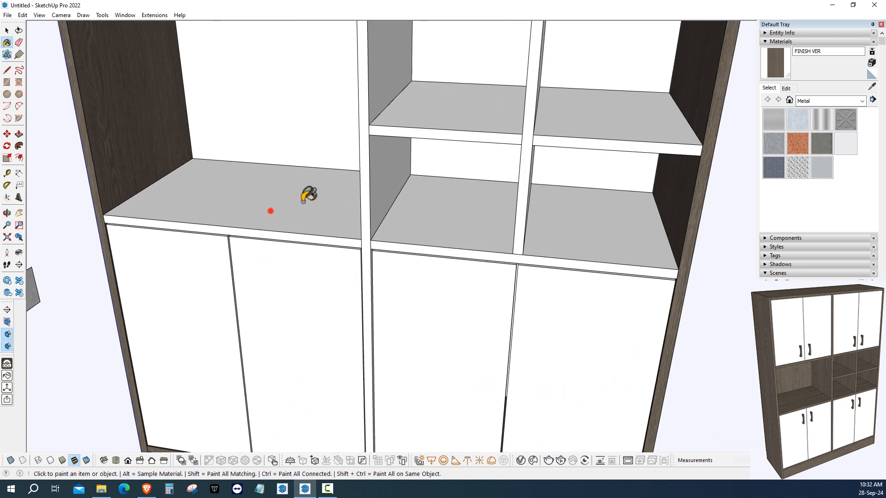
{"action": "left_click", "coordinate": [270, 211]}
{"action": "scroll", "coordinate": [341, 171], "scroll_direction": "down", "scroll_amount": 3}
{"action": "middle_click_drag", "start_coordinate": [353, 157], "coordinate": [335, 265], "text": "shift"}
{"action": "left_click", "coordinate": [343, 217]}
Paint the short divider, middle shelves and bottom board of the four small compartments with FINISH VER
{"action": "middle_click_drag", "start_coordinate": [443, 244], "coordinate": [362, 242]}
{"action": "scroll", "coordinate": [392, 236], "scroll_direction": "up", "scroll_amount": 2}
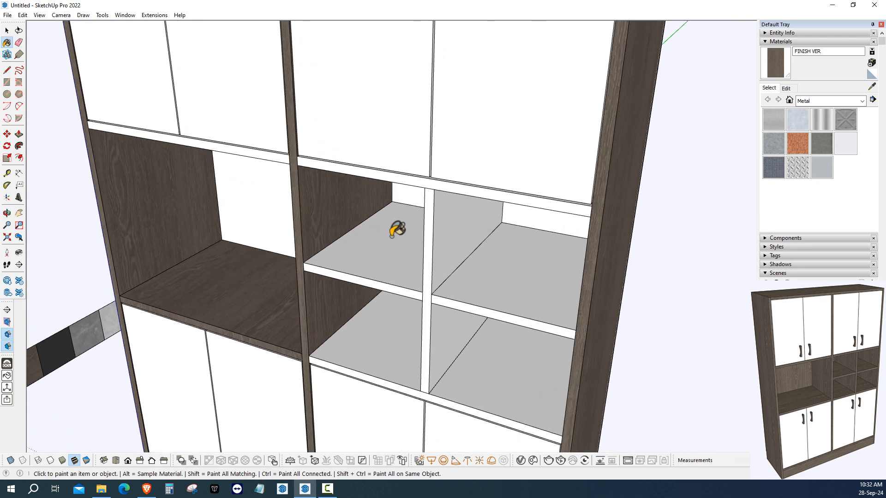
{"action": "left_click", "coordinate": [449, 246]}
{"action": "left_click", "coordinate": [500, 293]}
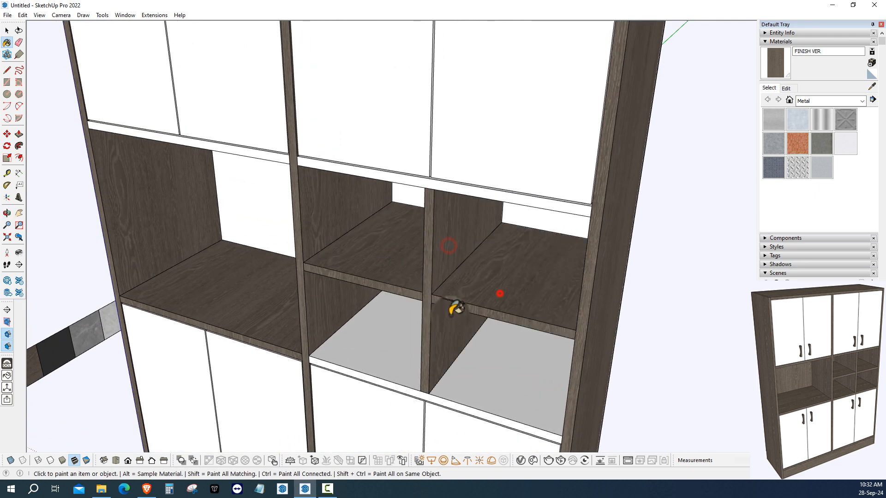
{"action": "scroll", "coordinate": [390, 364], "scroll_direction": "down", "scroll_amount": 1}
{"action": "left_click", "coordinate": [380, 358]}
Paint the back panel and the board beneath the upper doors with FINISH VER, then leave the Paint tool
{"action": "mouse_move", "coordinate": [378, 358]}
{"action": "middle_mouse_down"}
{"action": "mouse_move", "coordinate": [446, 354]}
{"action": "mouse_move", "coordinate": [352, 259]}
{"action": "mouse_move", "coordinate": [469, 271]}
{"action": "middle_mouse_up"}
{"action": "scroll", "coordinate": [352, 259], "scroll_direction": "down", "scroll_amount": 3}
{"action": "key", "text": "b"}
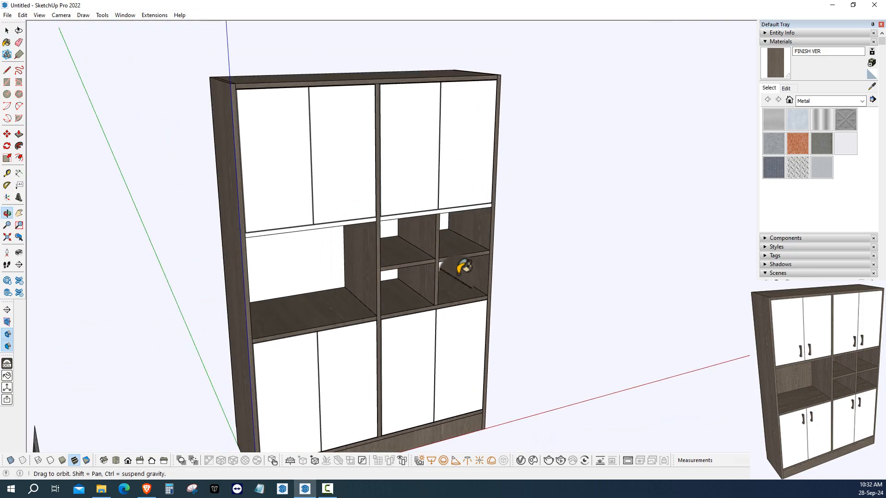
{"action": "scroll", "coordinate": [330, 254], "scroll_direction": "up", "scroll_amount": 2}
{"action": "left_click", "coordinate": [327, 260]}
{"action": "scroll", "coordinate": [273, 246], "scroll_direction": "down", "scroll_amount": 3}
{"action": "mouse_move", "coordinate": [273, 246]}
{"action": "middle_mouse_down"}
{"action": "mouse_move", "coordinate": [275, 259]}
{"action": "mouse_move", "coordinate": [346, 269]}
{"action": "mouse_move", "coordinate": [328, 262]}
{"action": "mouse_move", "coordinate": [339, 273]}
{"action": "middle_mouse_up"}
{"action": "scroll", "coordinate": [278, 268], "scroll_direction": "up", "scroll_amount": 2}
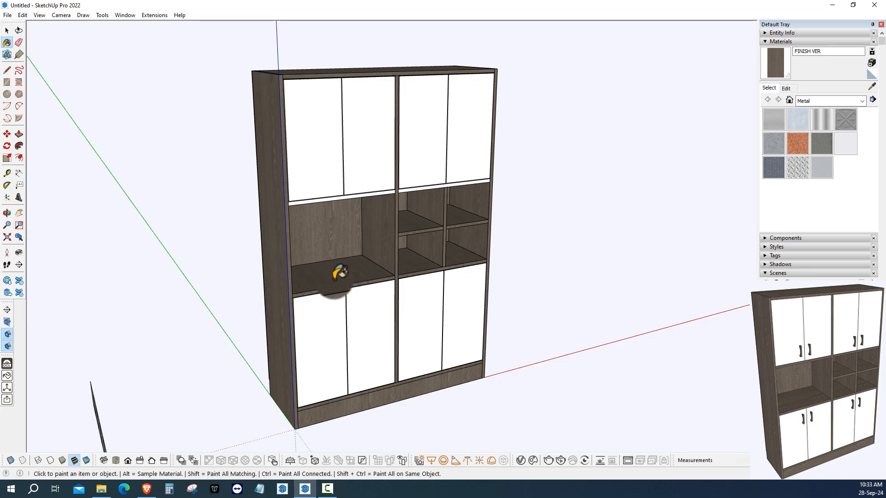
{"action": "left_click", "coordinate": [379, 191]}
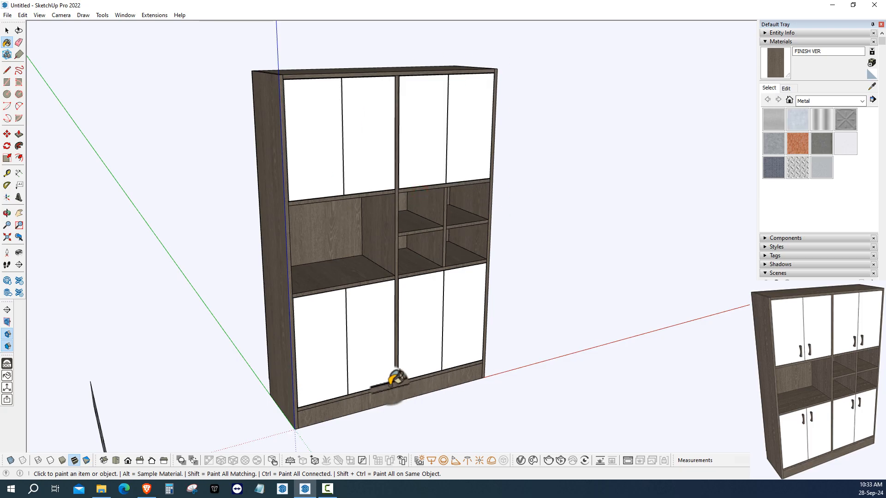
{"action": "middle_click_drag", "start_coordinate": [379, 382], "coordinate": [376, 381]}
{"action": "left_click", "coordinate": [7, 31]}
{"action": "left_click", "coordinate": [134, 111]}
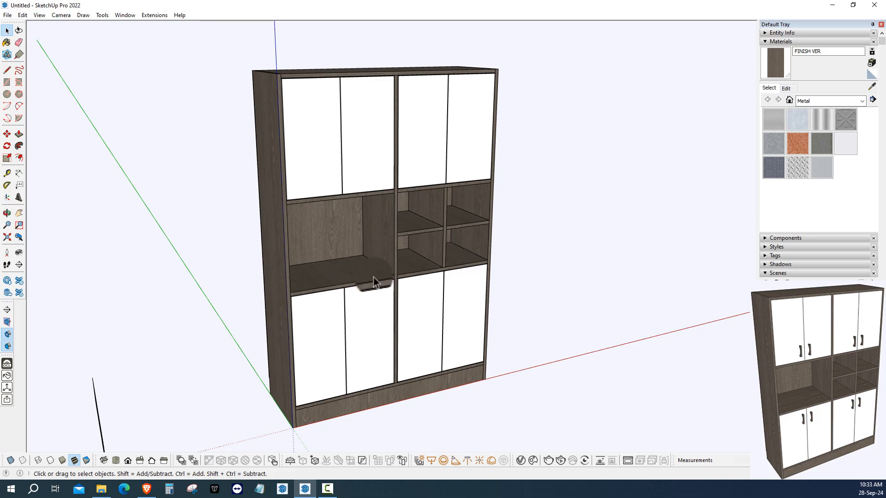
Place a vertical guide 1.5" from the lower-left door's inner edge and a horizontal guide 2" below its top edge
{"action": "left_click", "coordinate": [769, 88]}
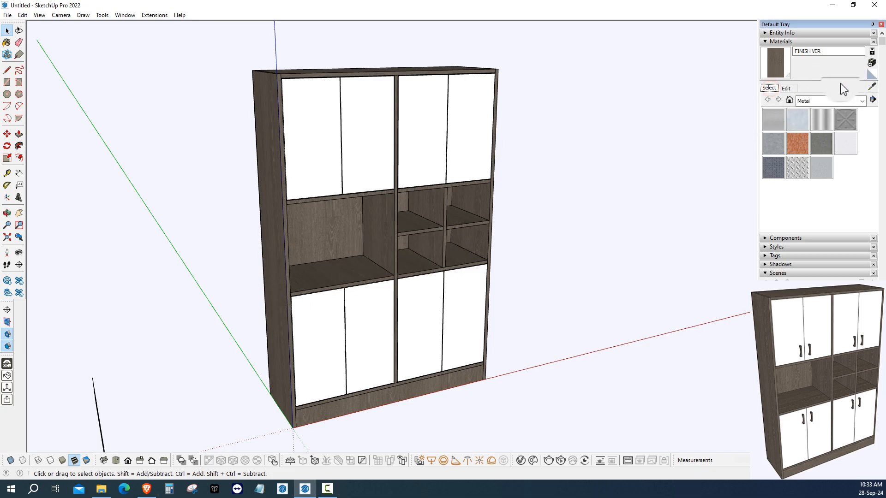
{"action": "left_click", "coordinate": [7, 82]}
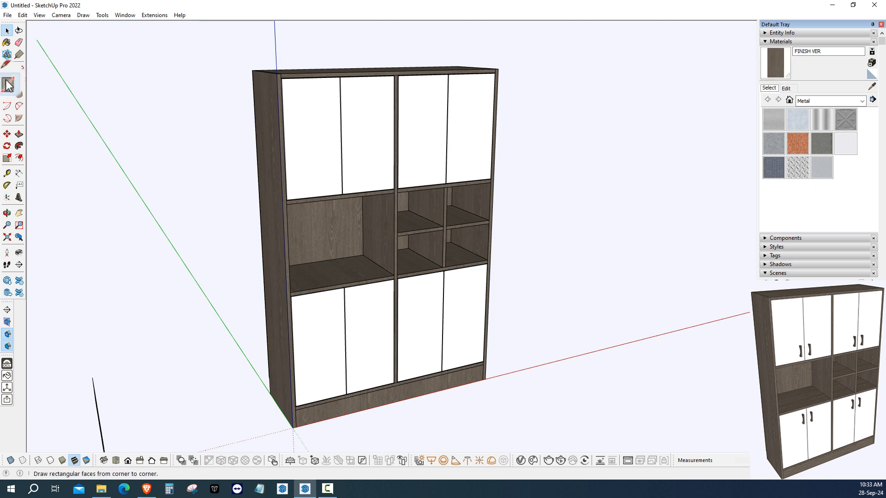
{"action": "middle_click_drag", "start_coordinate": [217, 296], "coordinate": [247, 300]}
{"action": "scroll", "coordinate": [336, 263], "scroll_direction": "up", "scroll_amount": 6}
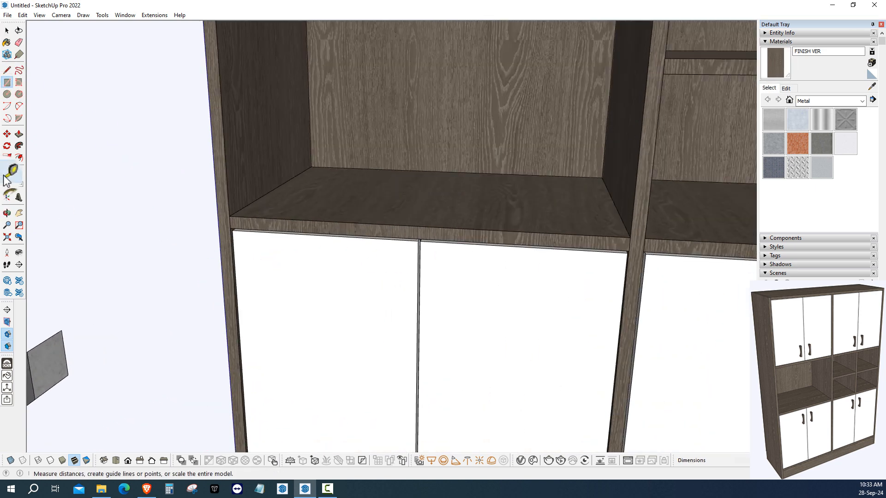
{"action": "left_click", "coordinate": [7, 174]}
{"action": "scroll", "coordinate": [418, 346], "scroll_direction": "up", "scroll_amount": 3}
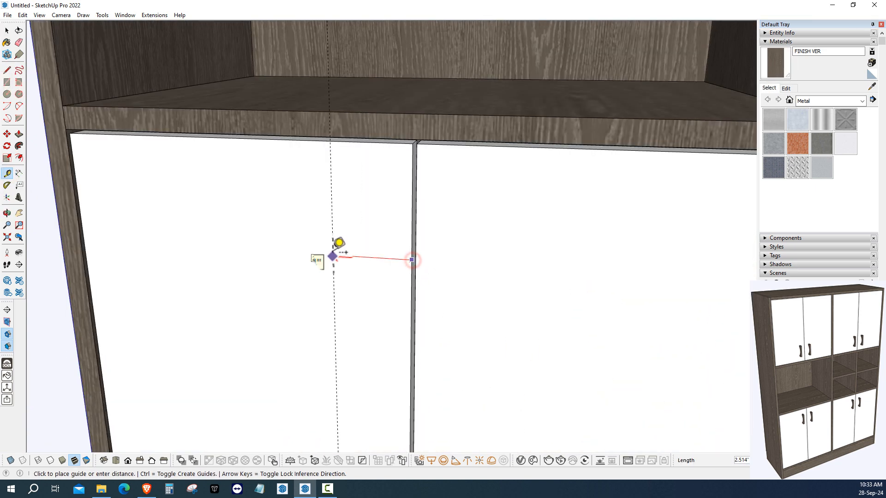
{"action": "type", "text": "1.5"}
{"action": "key", "text": "Return"}
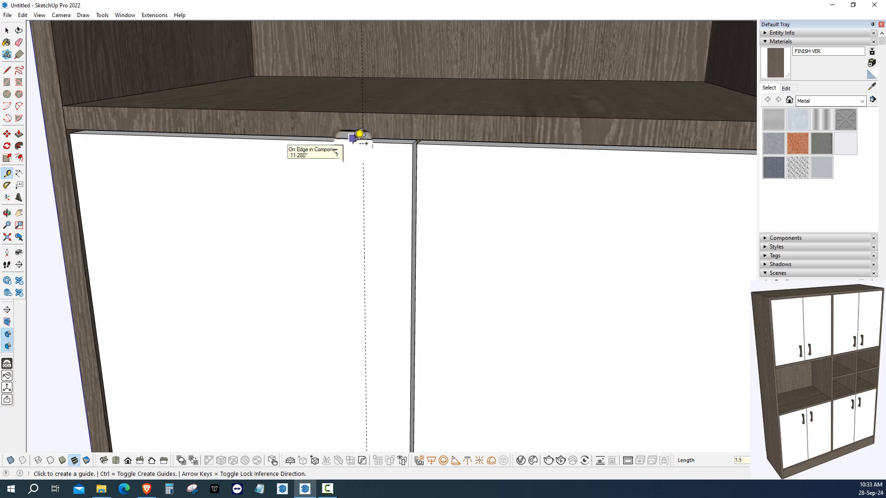
{"action": "left_click", "coordinate": [353, 144]}
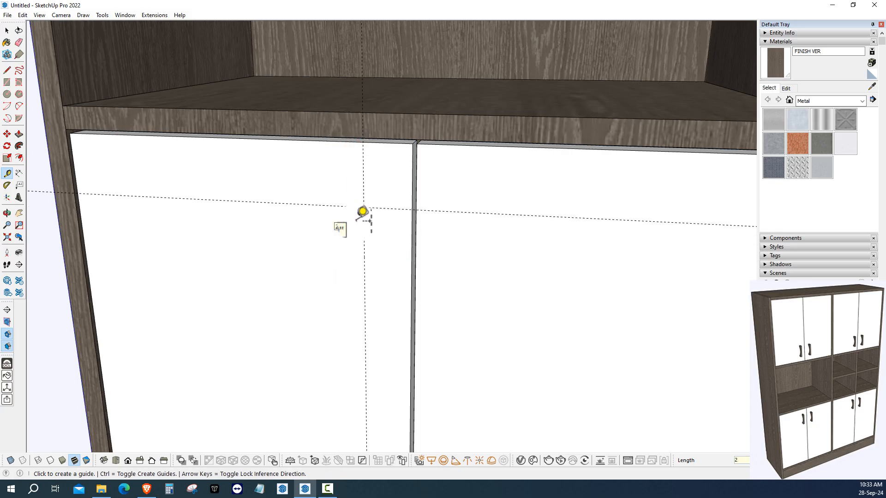
Add a second vertical guide 0.5" outward from the first and a second horizontal guide 4" below the first
{"action": "middle_click_drag", "start_coordinate": [363, 211], "coordinate": [376, 237]}
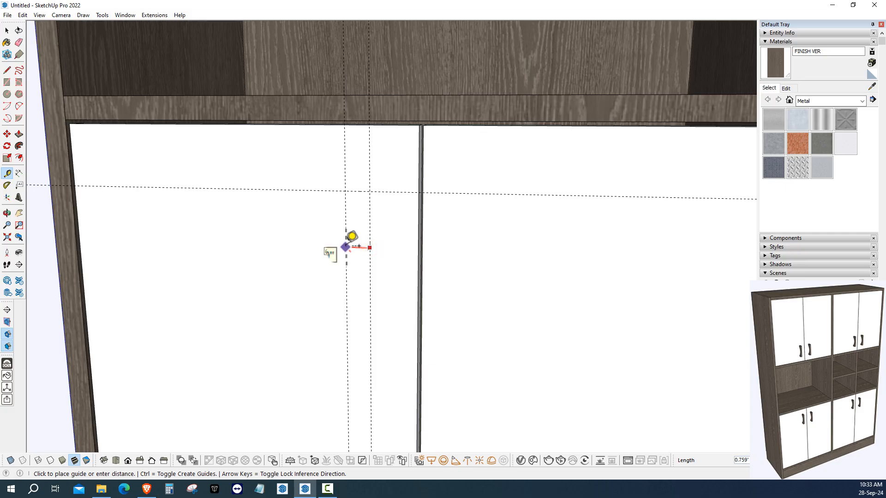
{"action": "type", "text": ".5"}
{"action": "key", "text": "Return"}
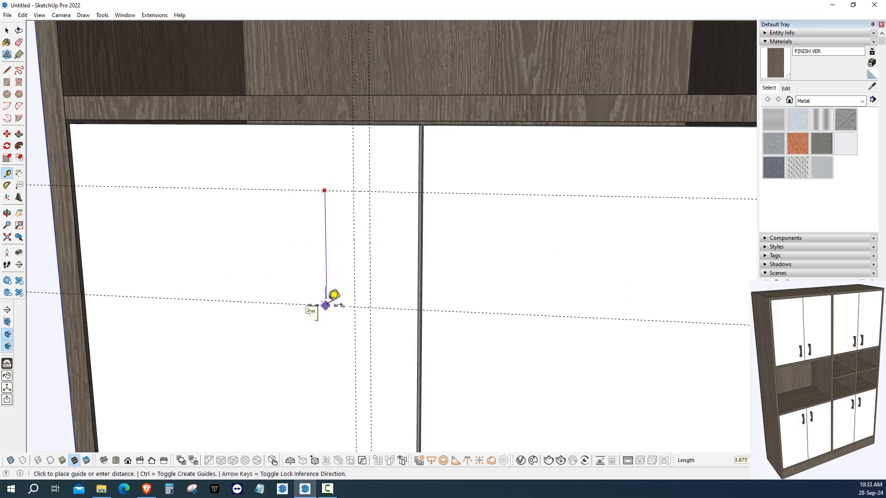
{"action": "left_click", "coordinate": [326, 305]}
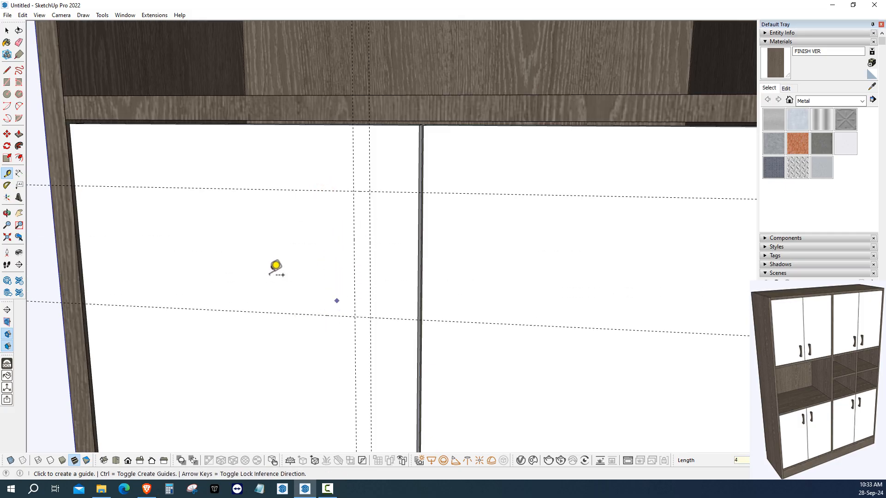
Draw the handle rectangle between the four guides on the lower-left door and extrude it 1" outward
{"action": "left_click", "coordinate": [7, 83]}
{"action": "left_click", "coordinate": [355, 191]}
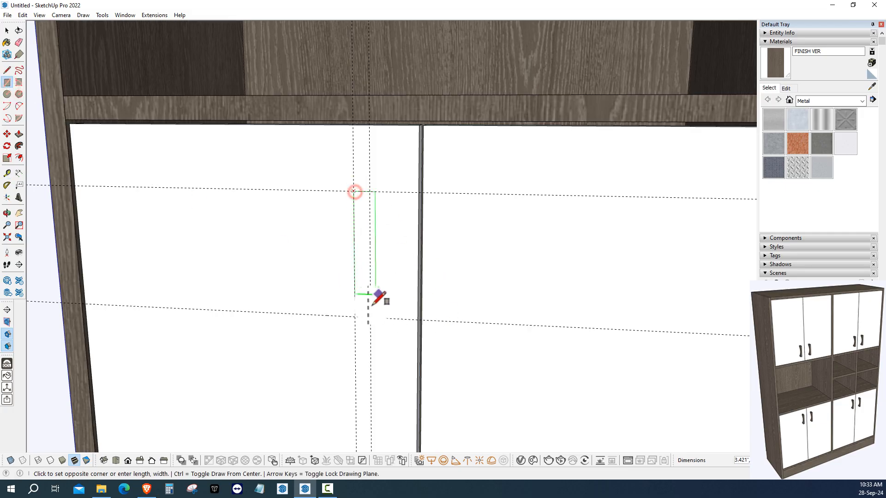
{"action": "left_click", "coordinate": [19, 134]}
{"action": "middle_click_drag", "start_coordinate": [201, 212], "coordinate": [336, 257]}
{"action": "left_click", "coordinate": [334, 250]}
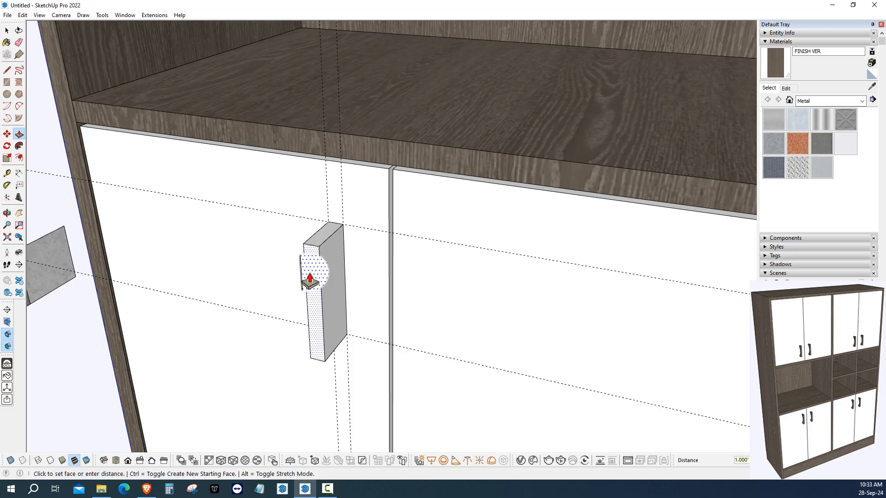
Draw an arc on the handle block's side face along its rear edge, with a bulge of about 0.76"
{"action": "middle_click_drag", "start_coordinate": [264, 282], "coordinate": [239, 240]}
{"action": "scroll", "coordinate": [310, 249], "scroll_direction": "up", "scroll_amount": 1}
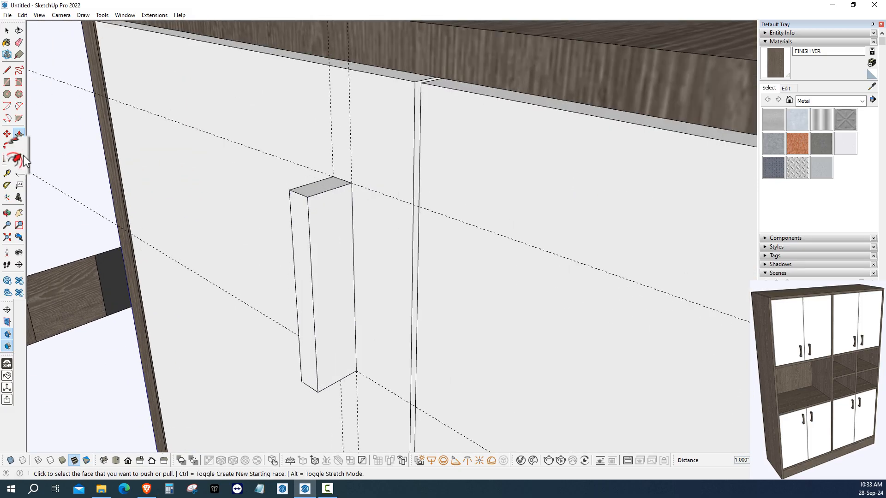
{"action": "left_click", "coordinate": [24, 104]}
{"action": "scroll", "coordinate": [364, 203], "scroll_direction": "up", "scroll_amount": 2}
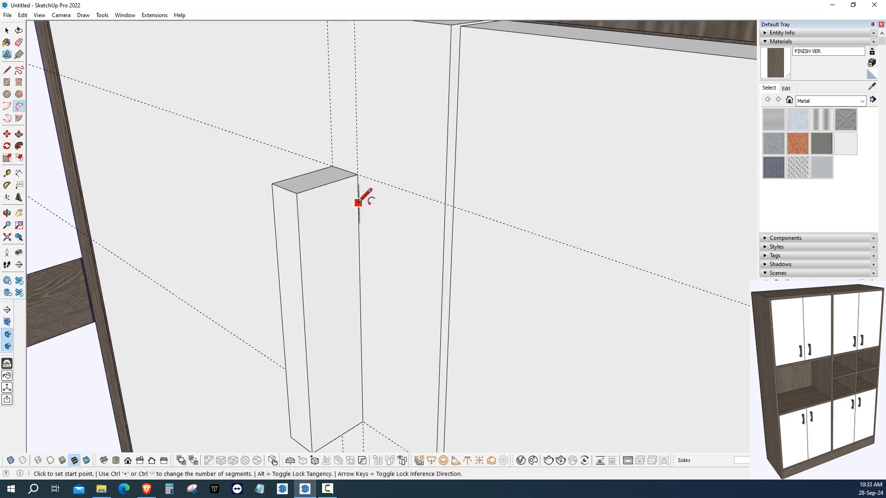
{"action": "left_click", "coordinate": [358, 203]}
{"action": "scroll", "coordinate": [363, 403], "scroll_direction": "up", "scroll_amount": 1}
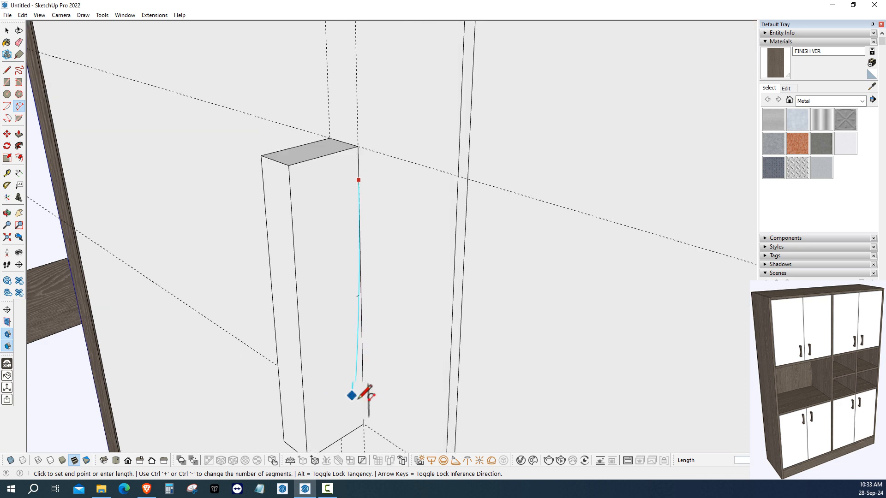
{"action": "left_click", "coordinate": [364, 406]}
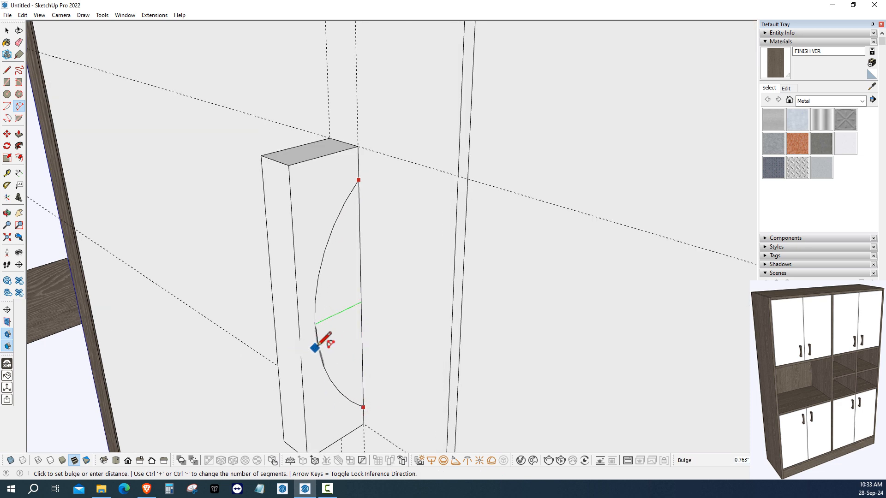
{"action": "left_click", "coordinate": [316, 348]}
Push the arc-shaped face 0.5" through the block to cut out the finger recess of the handle
{"action": "left_click", "coordinate": [19, 134]}
{"action": "left_click", "coordinate": [325, 281]}
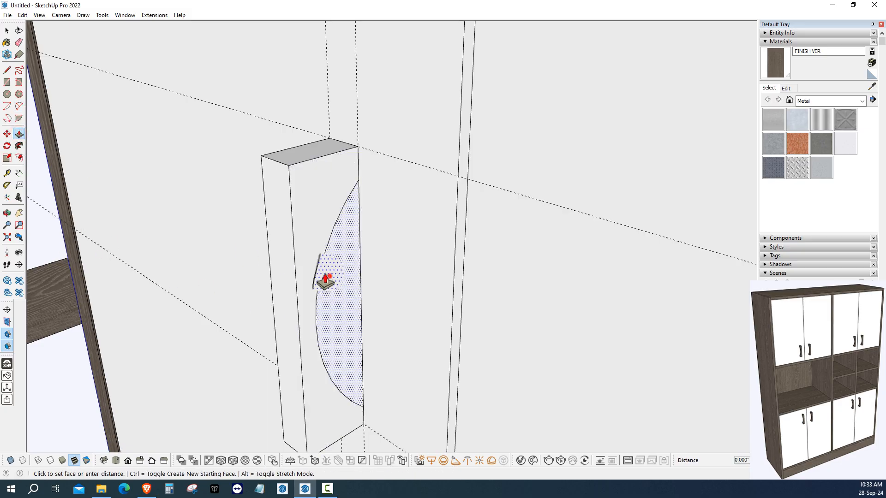
{"action": "left_click", "coordinate": [271, 295]}
{"action": "middle_click_drag", "start_coordinate": [271, 295], "coordinate": [134, 192]}
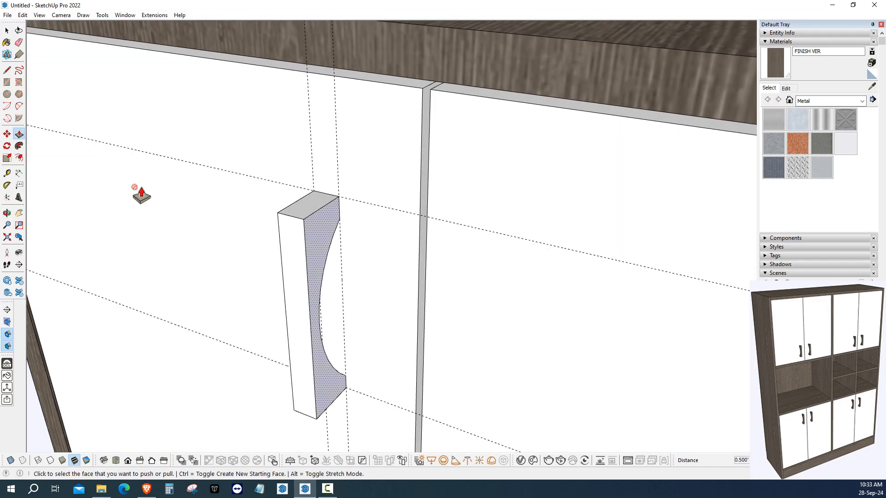
Select the whole handle and make it a component
{"action": "left_click", "coordinate": [8, 30]}
{"action": "triple_click", "coordinate": [313, 217]}
{"action": "right_click", "coordinate": [313, 217]}
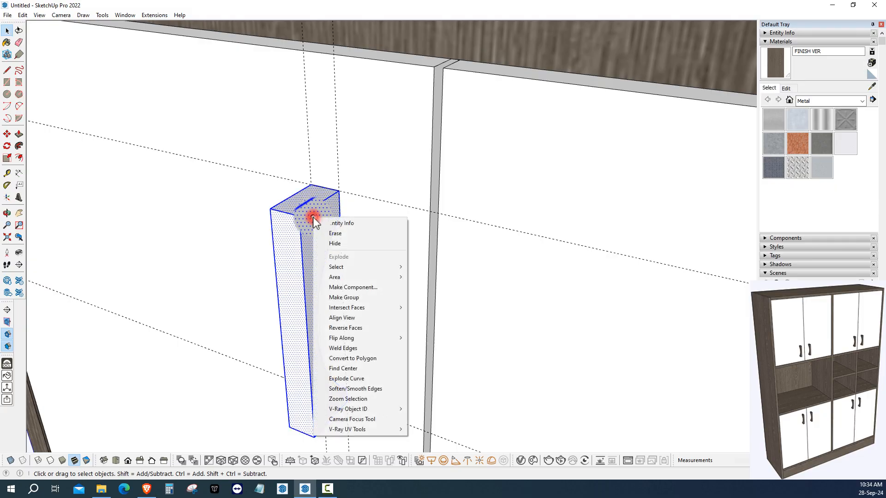
{"action": "left_click", "coordinate": [356, 287]}
{"action": "left_click", "coordinate": [545, 320]}
Copy the handle across the door gap onto the neighbouring lower door, keeping it at the same height
{"action": "middle_click_drag", "start_coordinate": [544, 319], "coordinate": [406, 305]}
{"action": "key", "text": "ctrl"}
{"action": "left_click", "coordinate": [298, 180]}
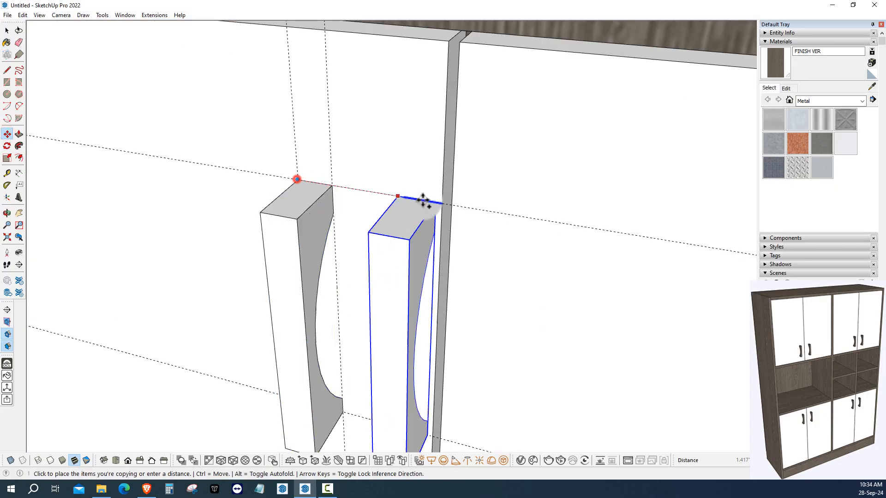
{"action": "key", "text": "ctrl"}
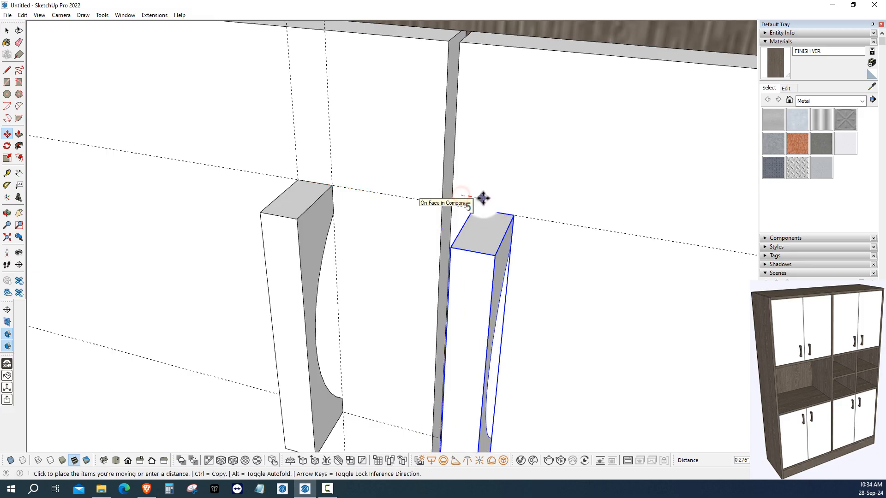
{"action": "key", "text": "Return"}
Select both handles and copy them about 23.6" across to the lower-right pair of doors, using the door gaps as reference points
{"action": "scroll", "coordinate": [367, 226], "scroll_direction": "down", "scroll_amount": 4}
{"action": "middle_click_drag", "start_coordinate": [367, 225], "coordinate": [263, 208]}
{"action": "scroll", "coordinate": [393, 229], "scroll_direction": "down", "scroll_amount": 3}
{"action": "scroll", "coordinate": [447, 253], "scroll_direction": "down", "scroll_amount": 3}
{"action": "scroll", "coordinate": [263, 207], "scroll_direction": "down", "scroll_amount": 2}
{"action": "middle_click_drag", "start_coordinate": [263, 221], "coordinate": [273, 281]}
{"action": "scroll", "coordinate": [325, 182], "scroll_direction": "up", "scroll_amount": 4}
{"action": "key", "text": "space"}
{"action": "scroll", "coordinate": [297, 198], "scroll_direction": "up", "scroll_amount": 5}
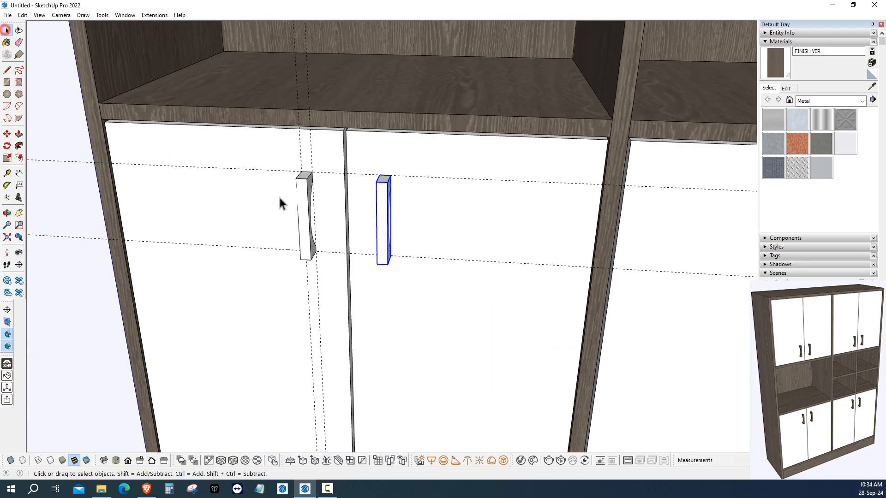
{"action": "key", "text": "m"}
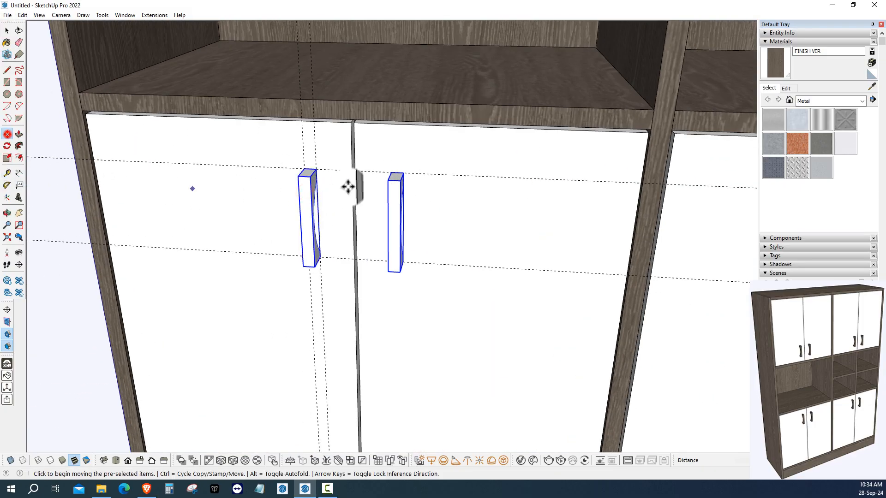
{"action": "scroll", "coordinate": [348, 186], "scroll_direction": "up", "scroll_amount": 3}
{"action": "key", "text": "ctrl"}
{"action": "left_click", "coordinate": [349, 82]}
{"action": "scroll", "coordinate": [406, 178], "scroll_direction": "down", "scroll_amount": 4}
{"action": "middle_click_drag", "start_coordinate": [585, 212], "coordinate": [376, 237], "text": "shift"}
{"action": "middle_click_drag", "start_coordinate": [552, 198], "coordinate": [351, 229], "text": "shift"}
{"action": "scroll", "coordinate": [409, 229], "scroll_direction": "up", "scroll_amount": 4}
{"action": "left_click", "coordinate": [436, 208]}
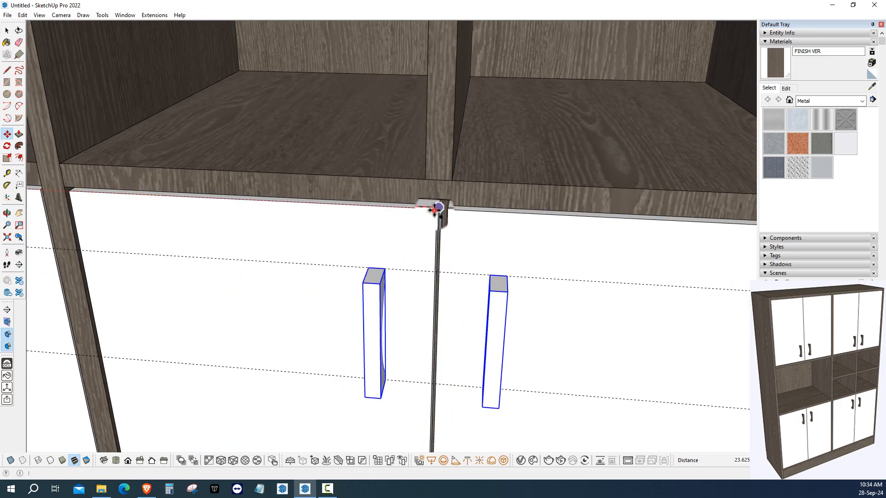
{"action": "scroll", "coordinate": [436, 221], "scroll_direction": "down", "scroll_amount": 5}
{"action": "middle_click_drag", "start_coordinate": [434, 238], "coordinate": [358, 221]}
{"action": "scroll", "coordinate": [402, 277], "scroll_direction": "up", "scroll_amount": 4}
{"action": "scroll", "coordinate": [336, 289], "scroll_direction": "down", "scroll_amount": 3}
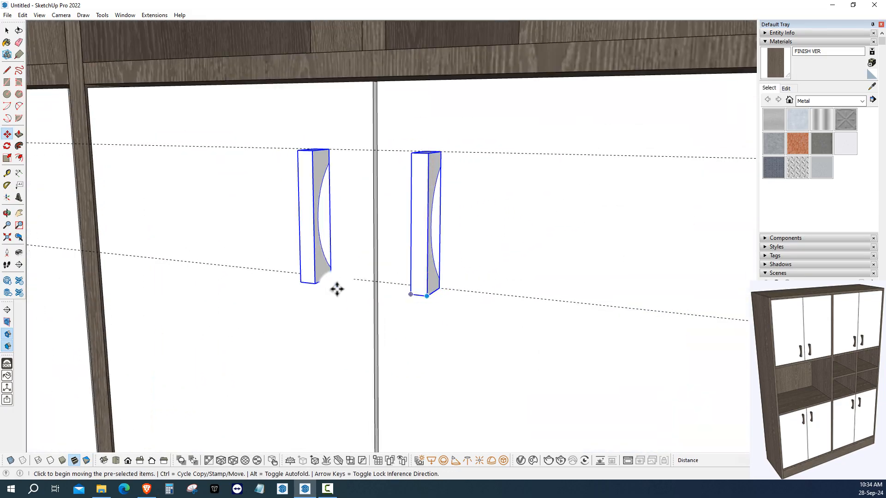
{"action": "left_click", "coordinate": [331, 276]}
{"action": "scroll", "coordinate": [358, 291], "scroll_direction": "up", "scroll_amount": 2}
{"action": "scroll", "coordinate": [358, 290], "scroll_direction": "down", "scroll_amount": 3}
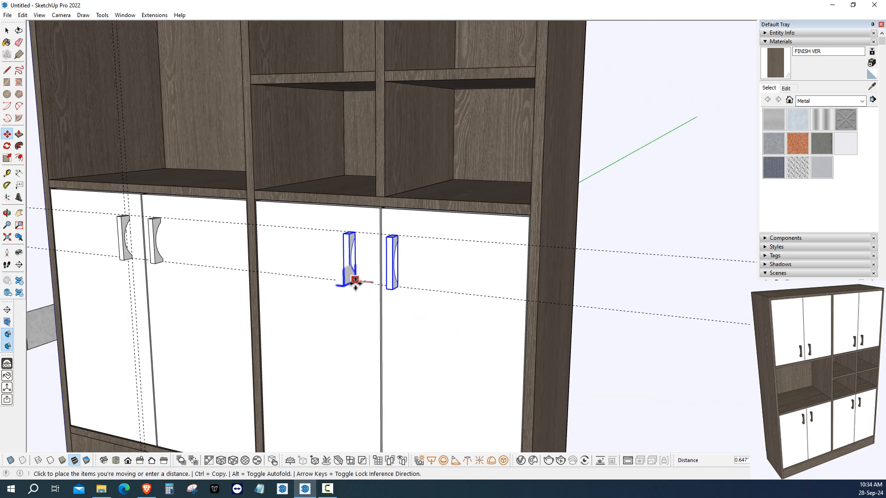
{"action": "left_click", "coordinate": [340, 277]}
{"action": "scroll", "coordinate": [370, 285], "scroll_direction": "up", "scroll_amount": 3}
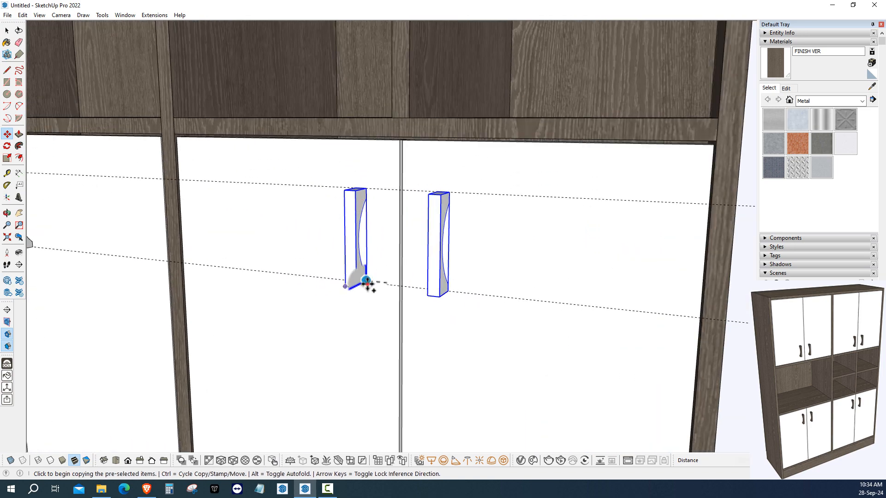
Copy both lower-right handles up to the upper-left doors, snapping the left handle's rear bottom corner to the bottom of the door gap
{"action": "left_click", "coordinate": [365, 280]}
{"action": "scroll", "coordinate": [362, 279], "scroll_direction": "down", "scroll_amount": 3}
{"action": "middle_click_drag", "start_coordinate": [363, 279], "coordinate": [313, 202]}
{"action": "scroll", "coordinate": [274, 287], "scroll_direction": "up", "scroll_amount": 4}
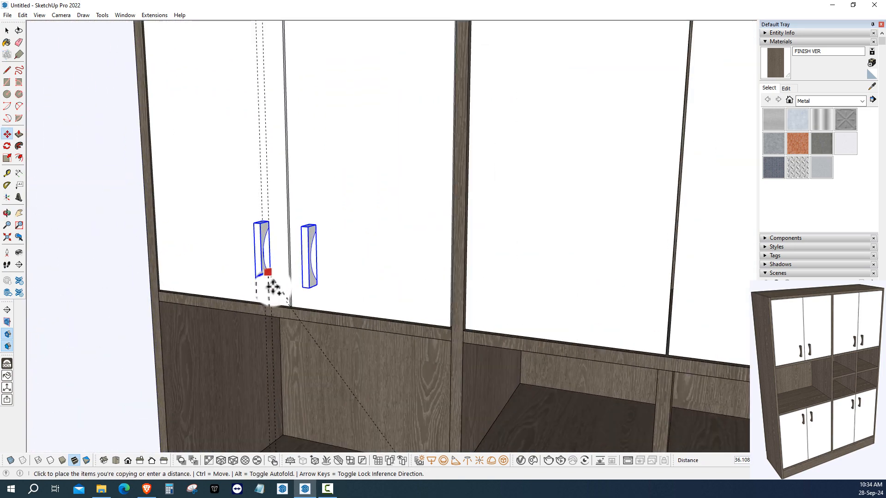
{"action": "scroll", "coordinate": [273, 287], "scroll_direction": "up", "scroll_amount": 4}
{"action": "left_click", "coordinate": [304, 321]}
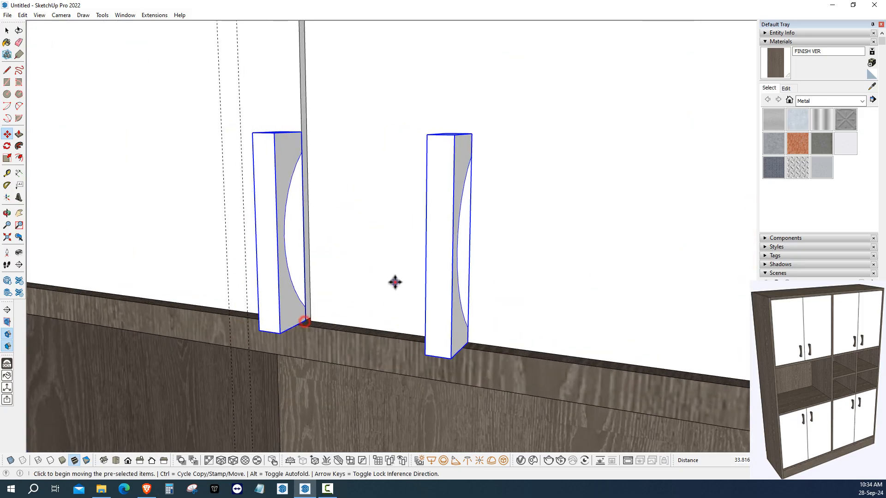
Shift the copied handle pair 1.5" to the left so it straddles the upper-left door gap
{"action": "left_click", "coordinate": [395, 283]}
{"action": "type", "text": "1.5"}
{"action": "key", "text": "Return"}
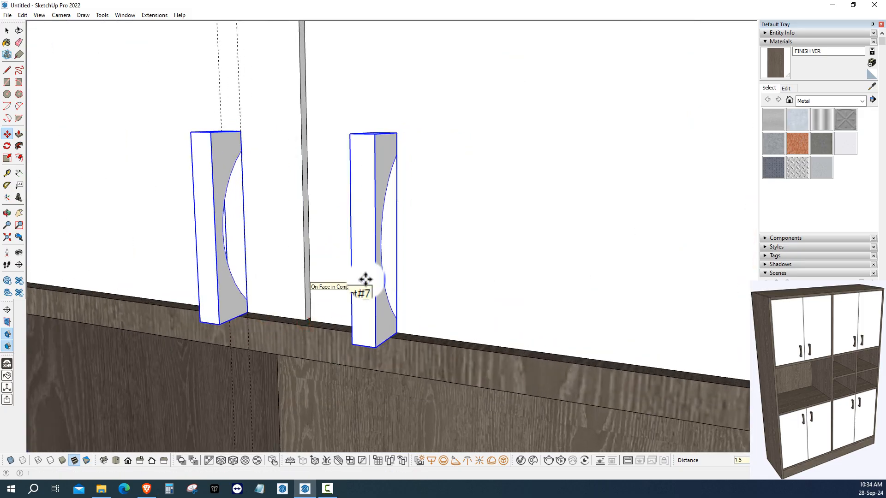
Copy the upper-left handle pair about 23.6" across to the upper-right doors, using the bottoms of the door gaps as reference points
{"action": "scroll", "coordinate": [307, 306], "scroll_direction": "up", "scroll_amount": 3}
{"action": "key", "text": "ctrl"}
{"action": "left_click", "coordinate": [302, 322]}
{"action": "scroll", "coordinate": [232, 267], "scroll_direction": "down", "scroll_amount": 3}
{"action": "middle_click_drag", "start_coordinate": [317, 329], "coordinate": [37, 312], "text": "shift"}
{"action": "scroll", "coordinate": [518, 361], "scroll_direction": "down", "scroll_amount": 1}
{"action": "middle_click_drag", "start_coordinate": [415, 305], "coordinate": [103, 250], "text": "shift"}
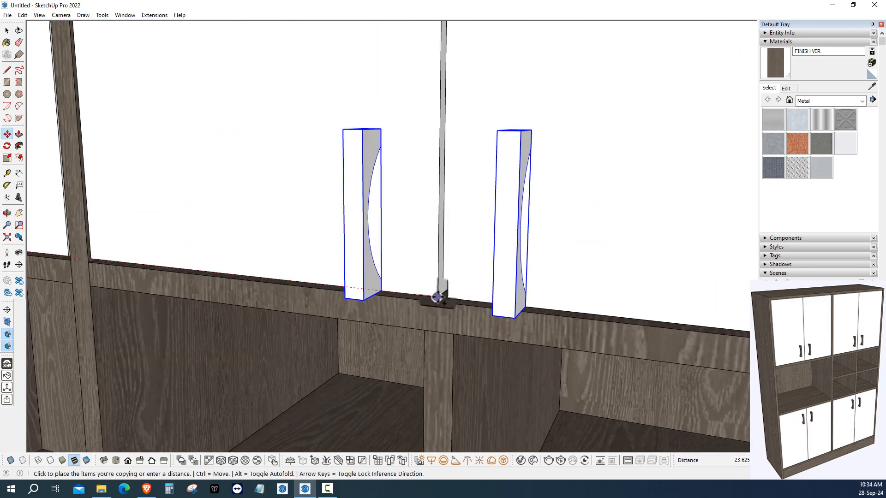
{"action": "left_click", "coordinate": [443, 305]}
{"action": "middle_click_drag", "start_coordinate": [404, 283], "coordinate": [383, 237]}
{"action": "scroll", "coordinate": [383, 238], "scroll_direction": "down", "scroll_amount": 3}
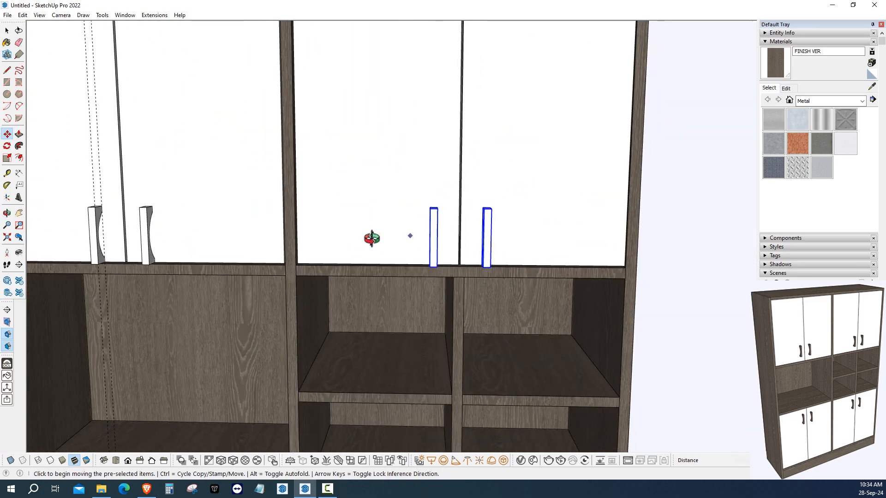
Select all four upper door handles and move them up 2"
{"action": "left_click", "coordinate": [7, 30]}
{"action": "left_click_drag", "start_coordinate": [72, 149], "coordinate": [170, 270]}
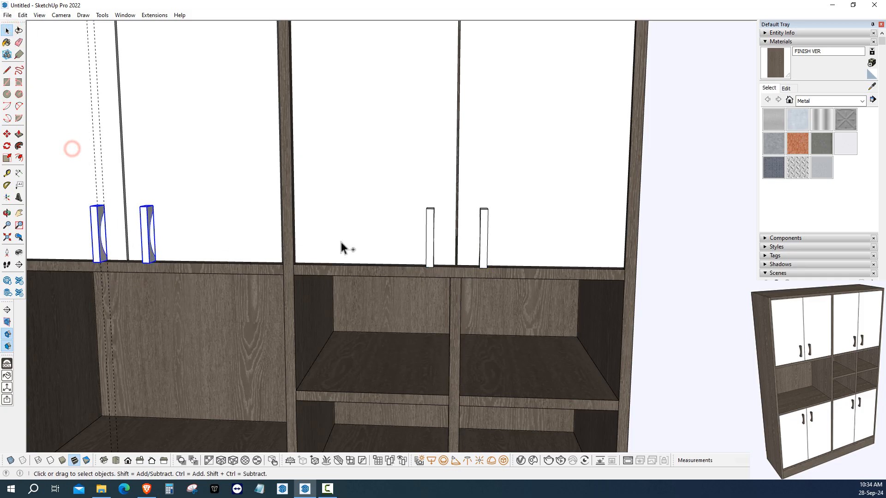
{"action": "key", "text": "m"}
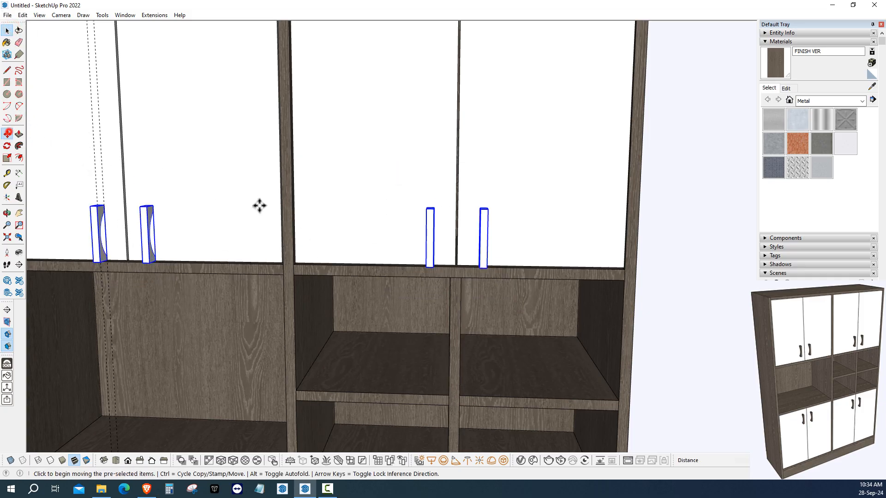
{"action": "left_click", "coordinate": [236, 195]}
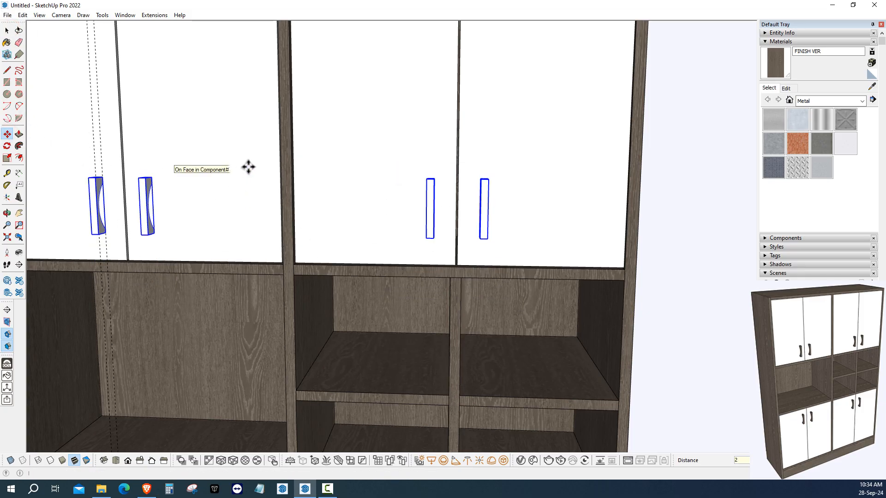
{"action": "left_click", "coordinate": [248, 167]}
Sample the cabinet's dark wood material FINISH VER and paint the four selected upper handles with it
{"action": "scroll", "coordinate": [248, 167], "scroll_direction": "down", "scroll_amount": 1}
{"action": "left_click", "coordinate": [7, 30]}
{"action": "scroll", "coordinate": [167, 126], "scroll_direction": "down", "scroll_amount": 3}
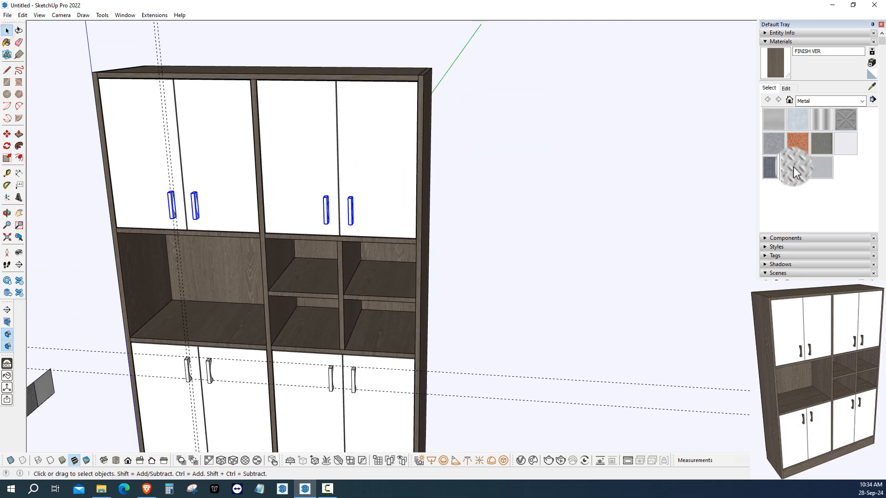
{"action": "left_click", "coordinate": [872, 88]}
{"action": "scroll", "coordinate": [419, 168], "scroll_direction": "up", "scroll_amount": 6}
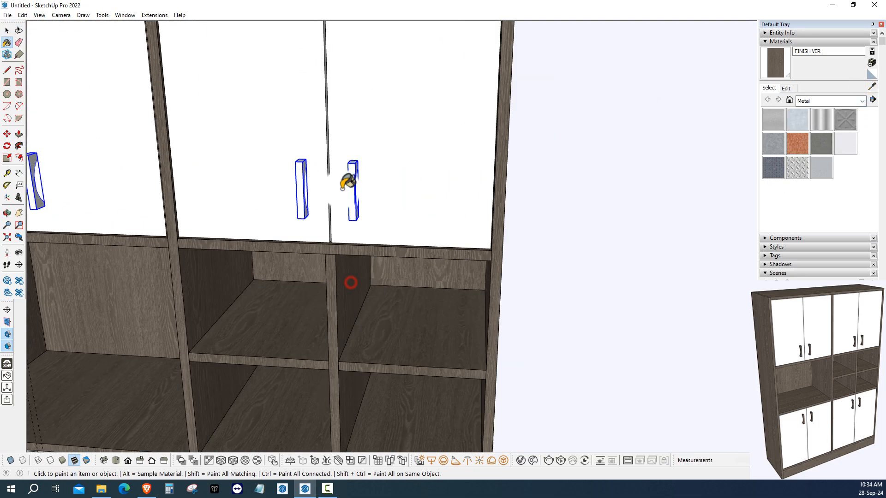
{"action": "left_click", "coordinate": [354, 185]}
Paint the four lower door handles with the same FINISH VER wood material
{"action": "scroll", "coordinate": [280, 183], "scroll_direction": "down", "scroll_amount": 2}
{"action": "mouse_move", "coordinate": [261, 227]}
{"action": "middle_mouse_down", "text": "shift"}
{"action": "mouse_move", "coordinate": [390, 259]}
{"action": "mouse_move", "coordinate": [432, 258]}
{"action": "middle_mouse_up", "text": "shift"}
{"action": "scroll", "coordinate": [217, 195], "scroll_direction": "down", "scroll_amount": 5}
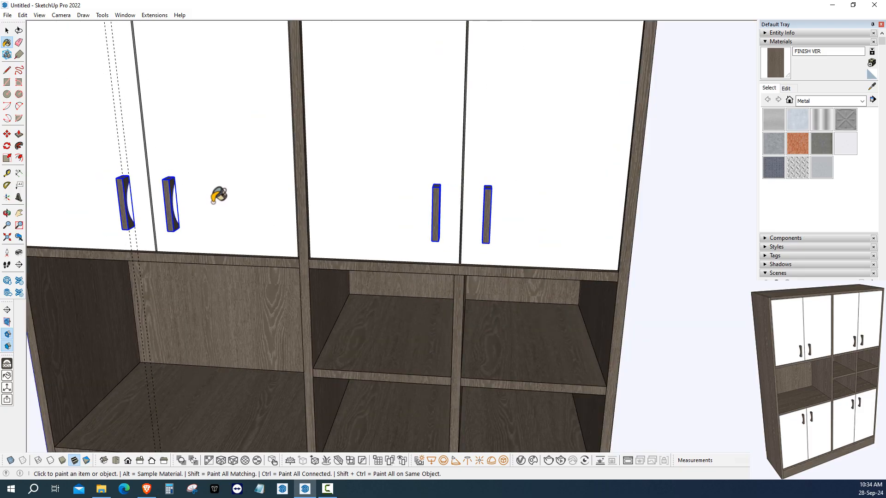
{"action": "middle_click_drag", "start_coordinate": [258, 291], "coordinate": [274, 299], "text": "shift"}
{"action": "scroll", "coordinate": [305, 217], "scroll_direction": "up", "scroll_amount": 4}
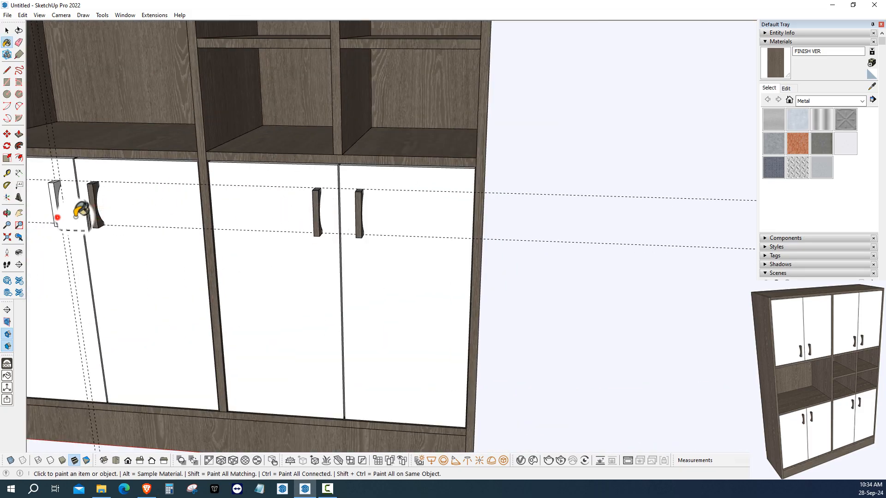
{"action": "left_click", "coordinate": [57, 217]}
Deselect the handles and delete the construction guide lines crossing the cabinet
{"action": "scroll", "coordinate": [161, 254], "scroll_direction": "down", "scroll_amount": 4}
{"action": "mouse_move", "coordinate": [268, 291]}
{"action": "middle_mouse_down", "text": "shift"}
{"action": "mouse_move", "coordinate": [297, 308]}
{"action": "mouse_move", "coordinate": [409, 332]}
{"action": "middle_mouse_up", "text": "shift"}
{"action": "left_click", "coordinate": [6, 31]}
{"action": "scroll", "coordinate": [99, 172], "scroll_direction": "down", "scroll_amount": 2}
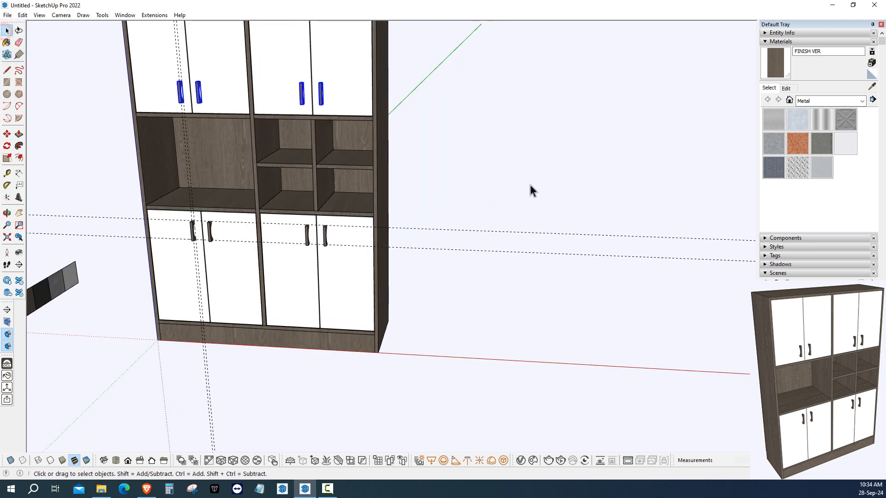
{"action": "scroll", "coordinate": [530, 185], "scroll_direction": "down", "scroll_amount": 1}
{"action": "left_click", "coordinate": [540, 185]}
{"action": "middle_click_drag", "start_coordinate": [470, 325], "coordinate": [584, 312]}
{"action": "scroll", "coordinate": [295, 231], "scroll_direction": "up", "scroll_amount": 1}
{"action": "scroll", "coordinate": [281, 203], "scroll_direction": "down", "scroll_amount": 2}
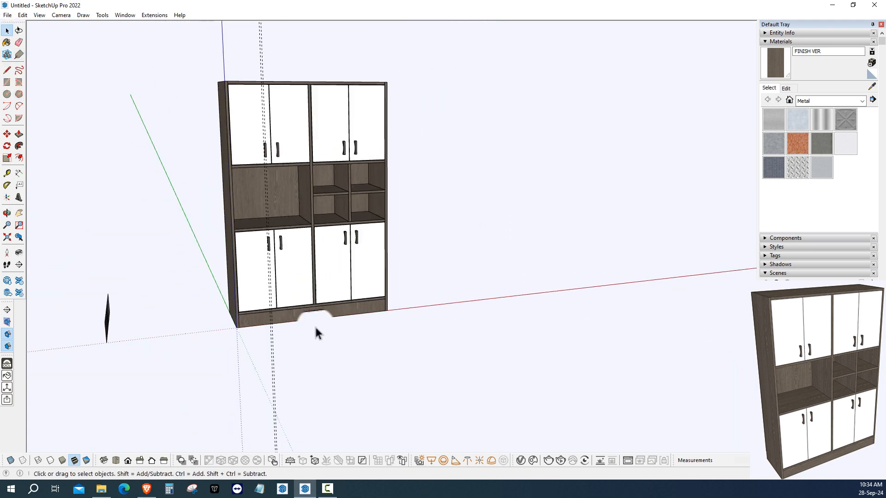
{"action": "scroll", "coordinate": [316, 329], "scroll_direction": "down", "scroll_amount": 1}
{"action": "left_click_drag", "start_coordinate": [313, 351], "coordinate": [238, 395]}
{"action": "key", "text": "Delete"}
Examine the finished cabinet from the front and from above, including its top panel
{"action": "middle_click_drag", "start_coordinate": [251, 226], "coordinate": [273, 249]}
{"action": "scroll", "coordinate": [312, 323], "scroll_direction": "up", "scroll_amount": 4}
{"action": "scroll", "coordinate": [312, 325], "scroll_direction": "down", "scroll_amount": 1}
{"action": "middle_click_drag", "start_coordinate": [312, 323], "coordinate": [376, 253]}
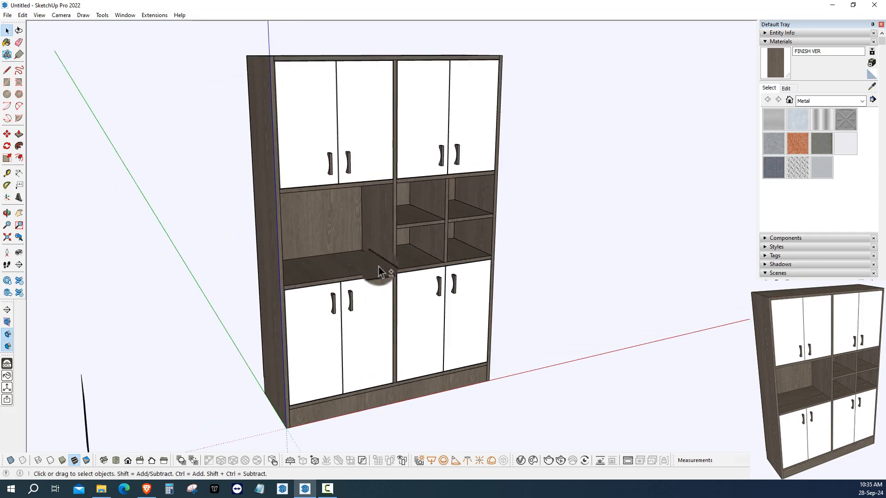
{"action": "middle_click_drag", "start_coordinate": [372, 222], "coordinate": [367, 265]}
{"action": "middle_click_drag", "start_coordinate": [332, 162], "coordinate": [325, 267], "text": "shift"}
{"action": "scroll", "coordinate": [279, 207], "scroll_direction": "up", "scroll_amount": 3}
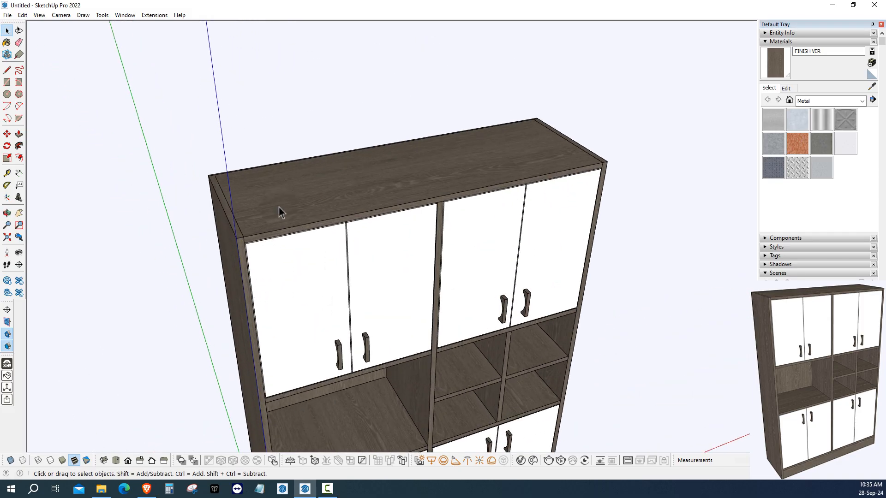
{"action": "scroll", "coordinate": [219, 181], "scroll_direction": "up", "scroll_amount": 2}
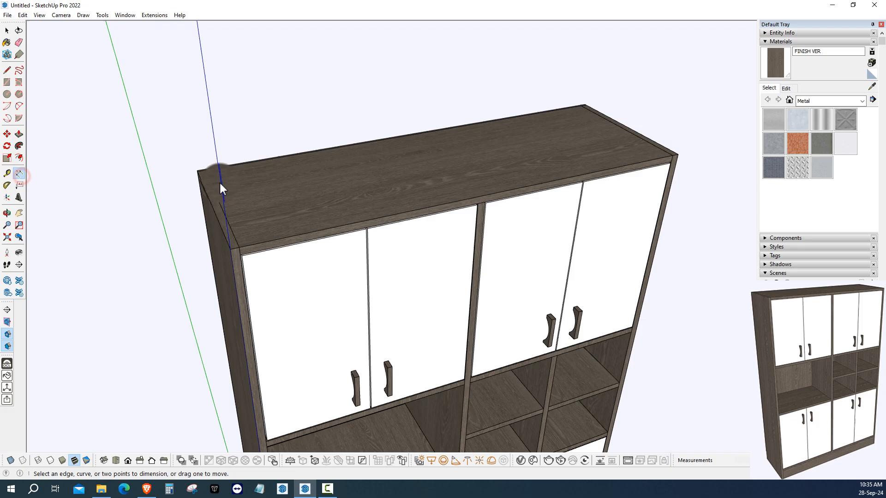
Dimension the cabinet's depth along the left edge of its top, placing the dimension outside the side panel
{"action": "left_click", "coordinate": [197, 171]}
{"action": "scroll", "coordinate": [203, 167], "scroll_direction": "up", "scroll_amount": 3}
{"action": "key", "text": "Escape"}
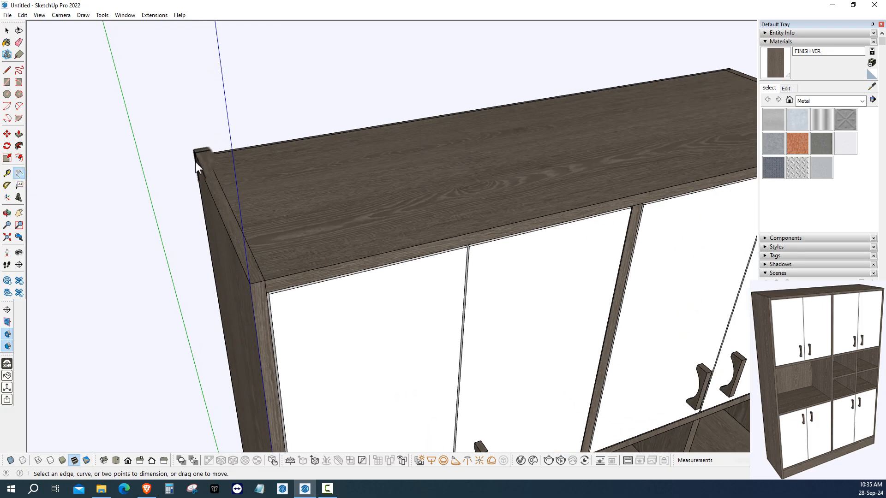
{"action": "scroll", "coordinate": [194, 160], "scroll_direction": "up", "scroll_amount": 2}
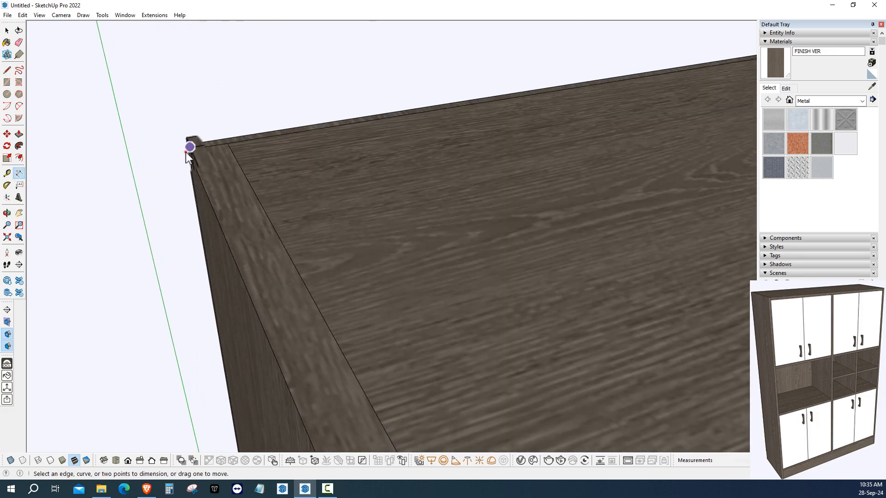
{"action": "left_click", "coordinate": [189, 147]}
{"action": "scroll", "coordinate": [182, 150], "scroll_direction": "down", "scroll_amount": 3}
{"action": "left_click", "coordinate": [237, 277]}
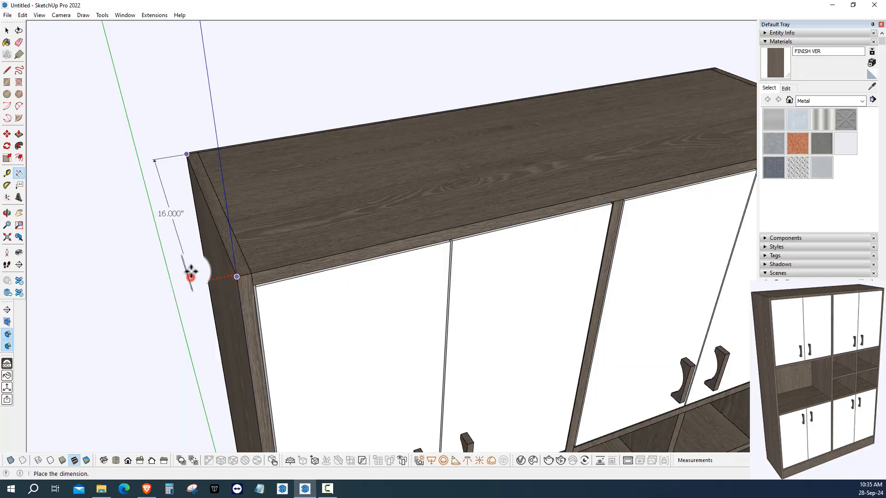
{"action": "left_click", "coordinate": [190, 276]}
Dimension the cabinet's overall width along the rear edge of its top, placing the dimension just behind it
{"action": "middle_click_drag", "start_coordinate": [175, 214], "coordinate": [222, 210]}
{"action": "scroll", "coordinate": [203, 157], "scroll_direction": "up", "scroll_amount": 4}
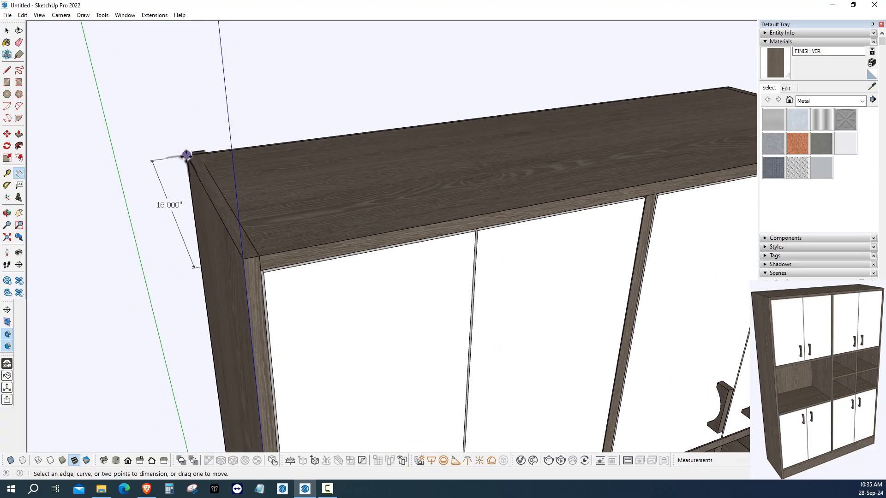
{"action": "left_click", "coordinate": [187, 154]}
{"action": "left_click", "coordinate": [20, 175]}
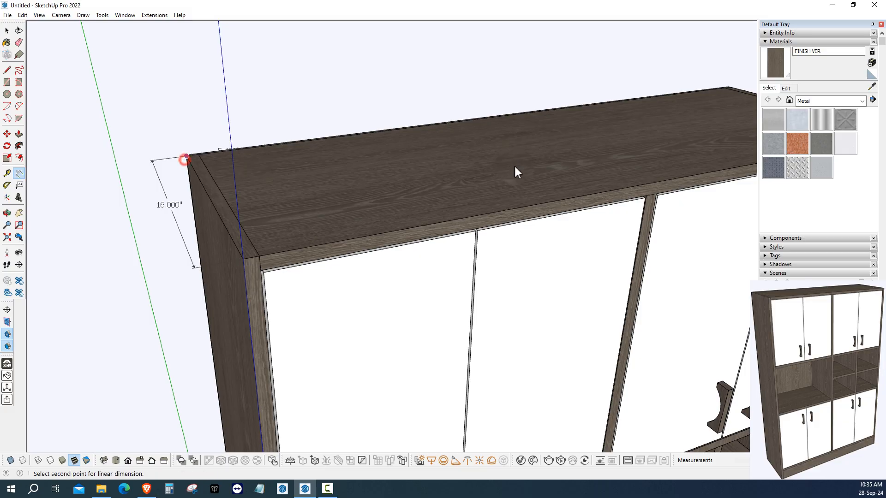
{"action": "scroll", "coordinate": [516, 169], "scroll_direction": "down", "scroll_amount": 5}
{"action": "scroll", "coordinate": [498, 180], "scroll_direction": "up", "scroll_amount": 6}
{"action": "left_click", "coordinate": [484, 181]}
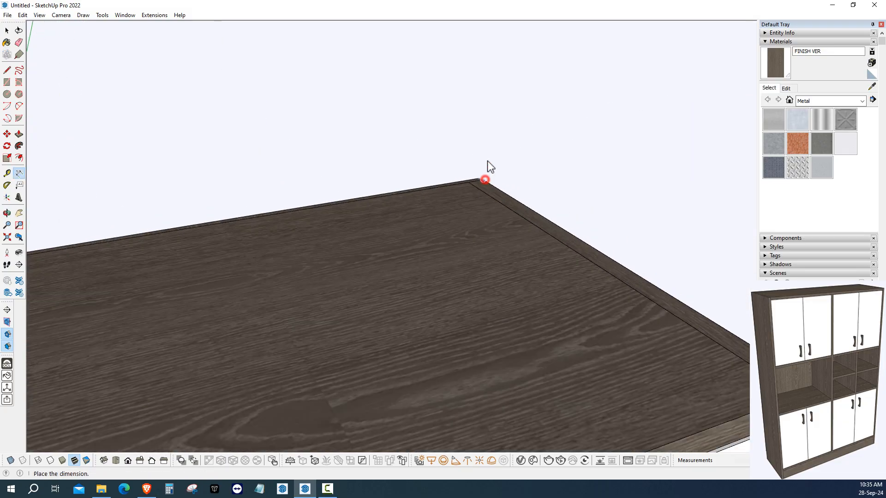
{"action": "scroll", "coordinate": [487, 162], "scroll_direction": "down", "scroll_amount": 5}
{"action": "middle_click_drag", "start_coordinate": [455, 159], "coordinate": [600, 176]}
{"action": "middle_click_drag", "start_coordinate": [295, 196], "coordinate": [373, 190], "text": "shift"}
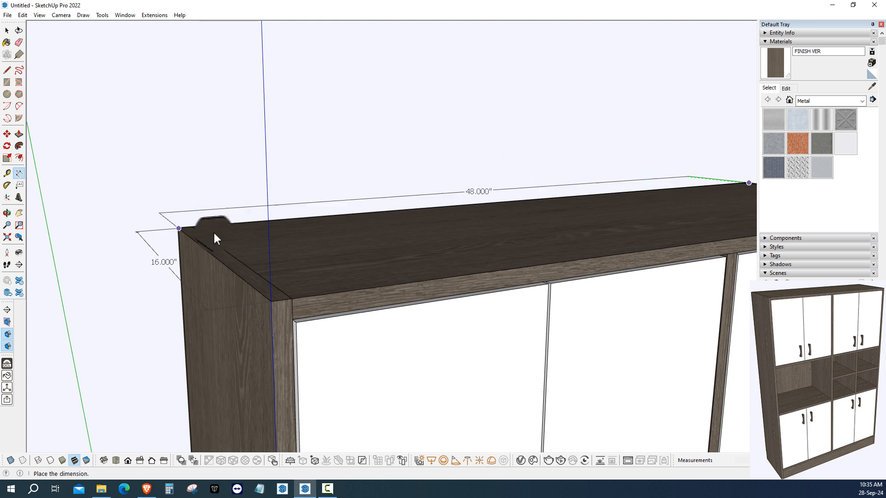
{"action": "middle_click_drag", "start_coordinate": [214, 233], "coordinate": [217, 251]}
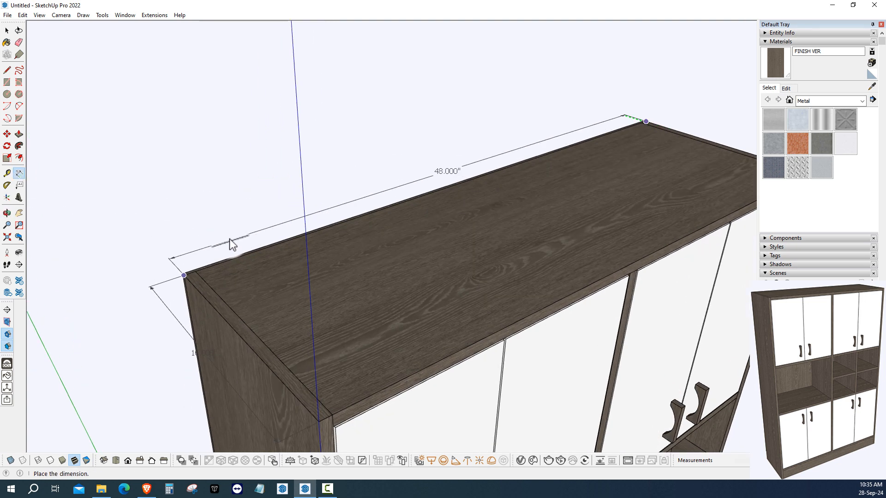
{"action": "middle_click_drag", "start_coordinate": [206, 233], "coordinate": [234, 195]}
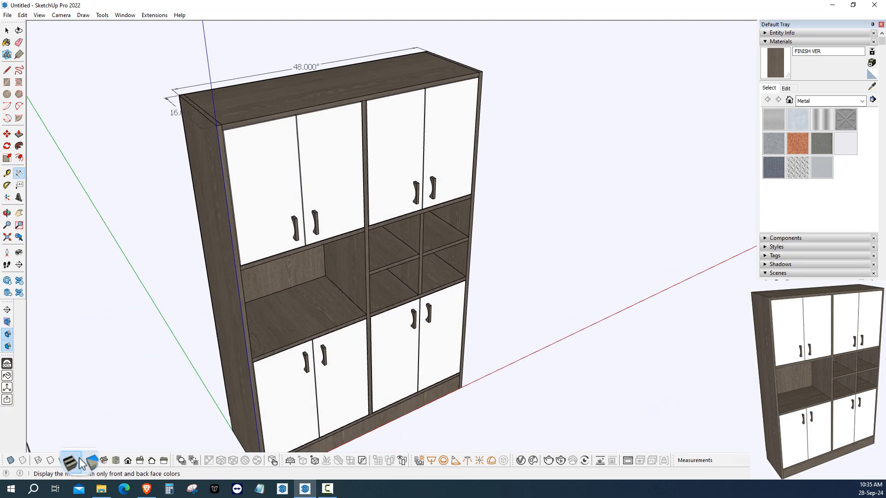
Show the model in hidden-line style and dimension the cabinet's overall height along its left rear edge
{"action": "left_click", "coordinate": [55, 459]}
{"action": "middle_click_drag", "start_coordinate": [286, 304], "coordinate": [329, 314], "text": "shift"}
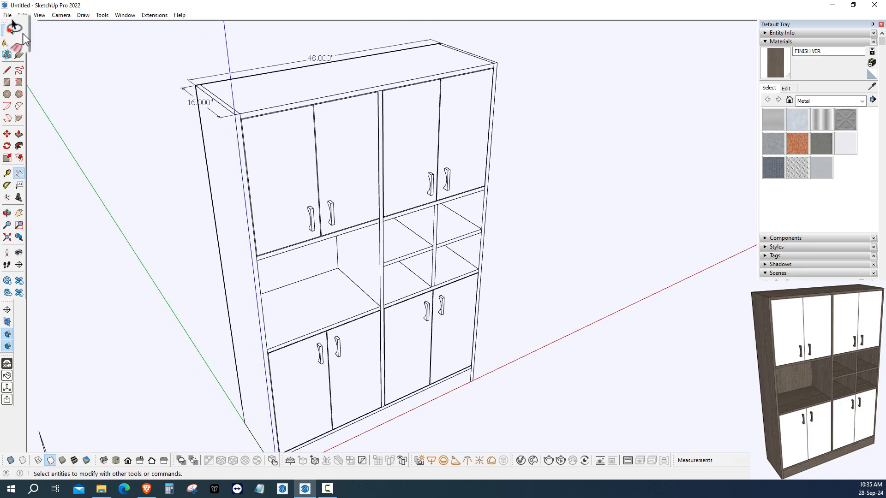
{"action": "left_click", "coordinate": [8, 175]}
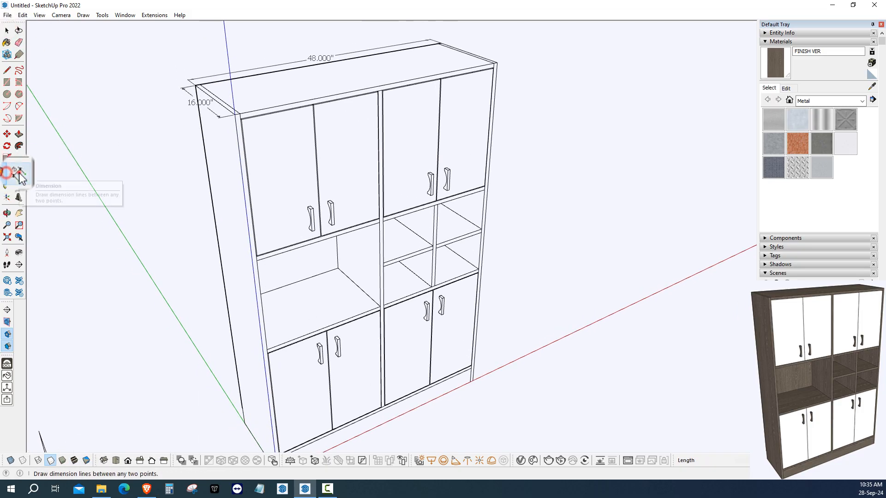
{"action": "left_click", "coordinate": [19, 173]}
{"action": "left_click", "coordinate": [202, 81]}
{"action": "middle_click_drag", "start_coordinate": [202, 82], "coordinate": [221, 343]}
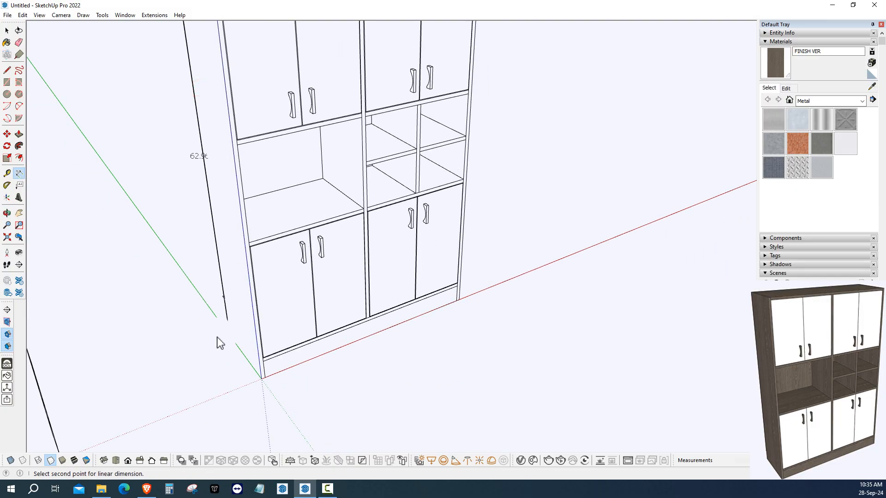
{"action": "left_click", "coordinate": [229, 335]}
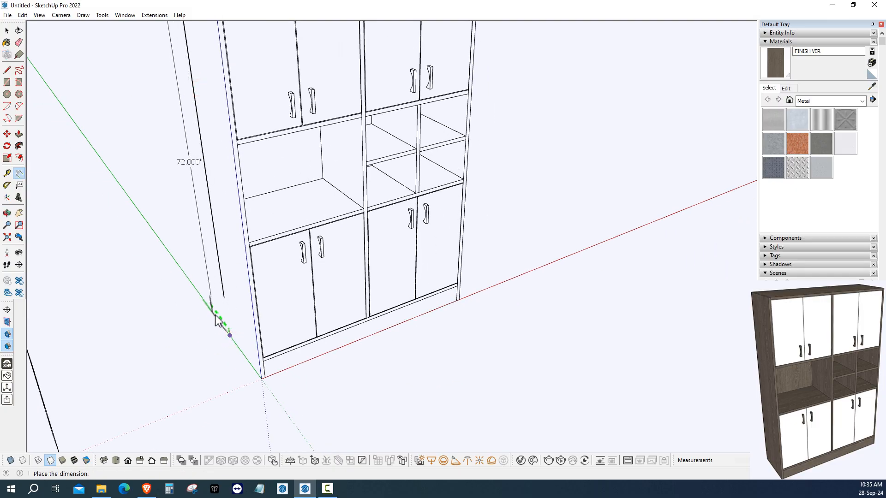
{"action": "left_click", "coordinate": [217, 318]}
{"action": "middle_click_drag", "start_coordinate": [222, 300], "coordinate": [202, 261]}
Delete the depth, width and height dimensions from the cabinet
{"action": "left_click", "coordinate": [7, 31]}
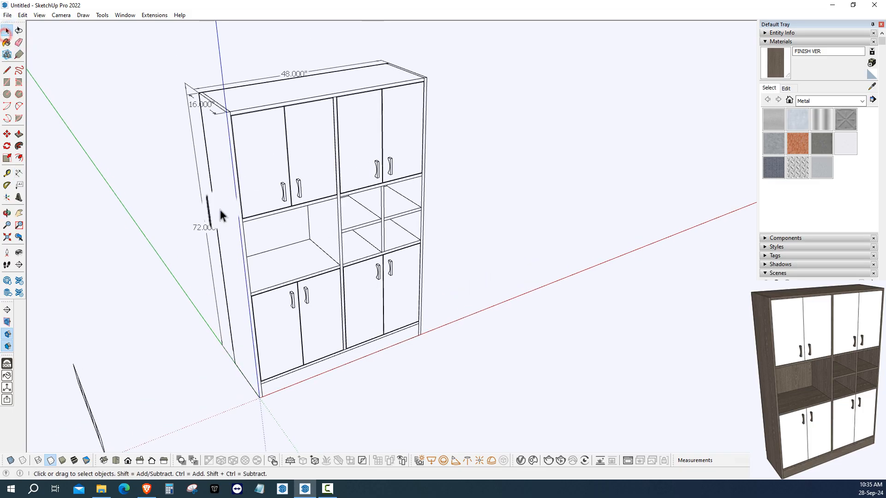
{"action": "left_click", "coordinate": [192, 103]}
{"action": "key", "text": "Delete"}
{"action": "left_click", "coordinate": [292, 75]}
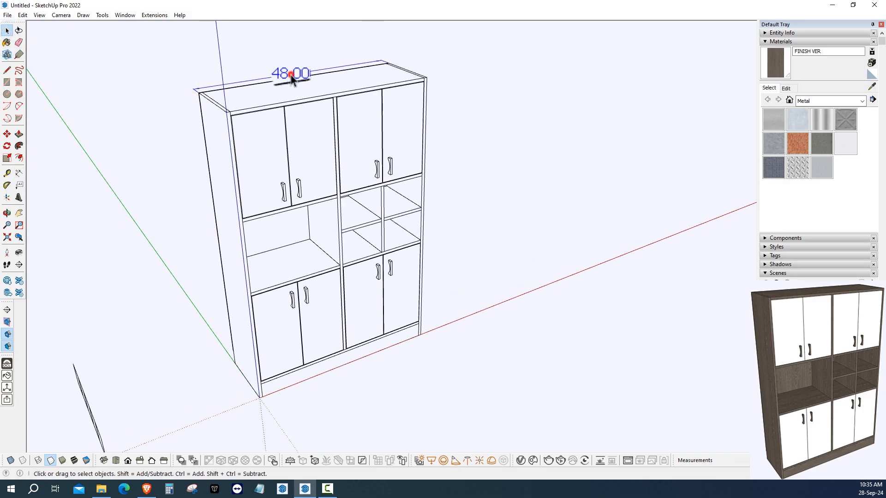
{"action": "scroll", "coordinate": [277, 236], "scroll_direction": "up", "scroll_amount": 4}
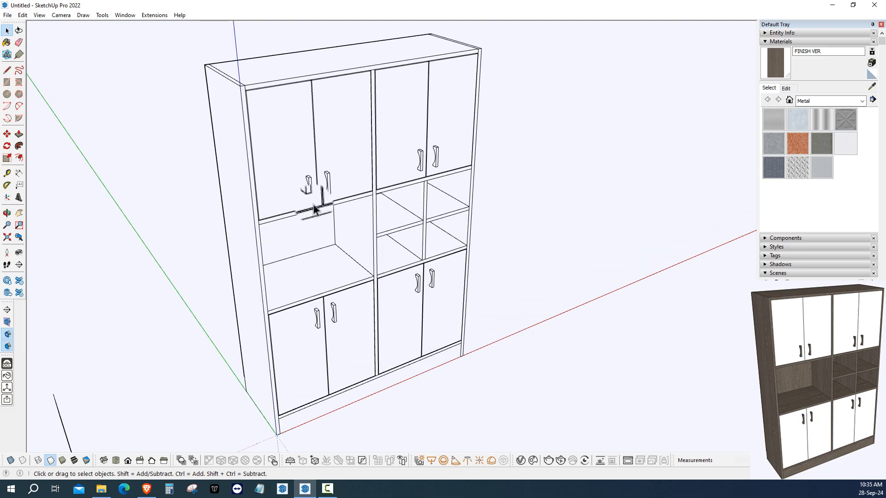
Return the model display to shaded with textures after trying the monochrome style
{"action": "mouse_move", "coordinate": [311, 206]}
{"action": "middle_mouse_down"}
{"action": "mouse_move", "coordinate": [326, 207]}
{"action": "mouse_move", "coordinate": [314, 216]}
{"action": "mouse_move", "coordinate": [306, 202]}
{"action": "middle_mouse_up"}
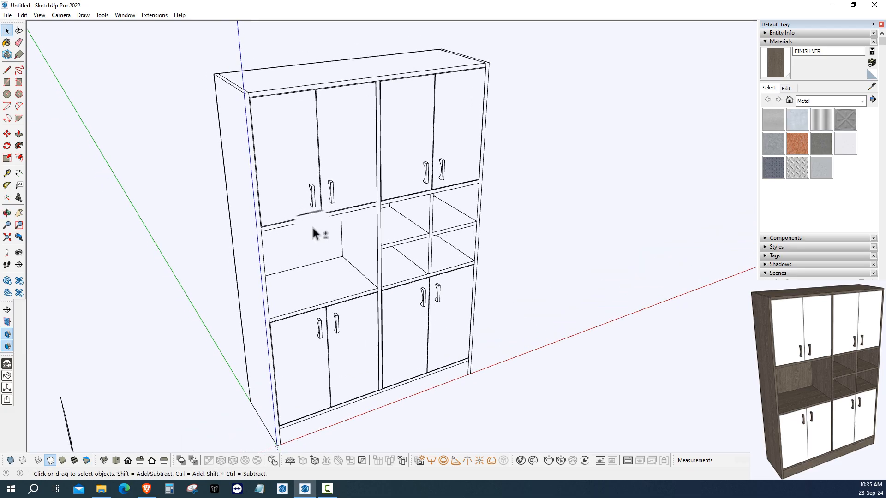
{"action": "scroll", "coordinate": [309, 222], "scroll_direction": "up", "scroll_amount": 1}
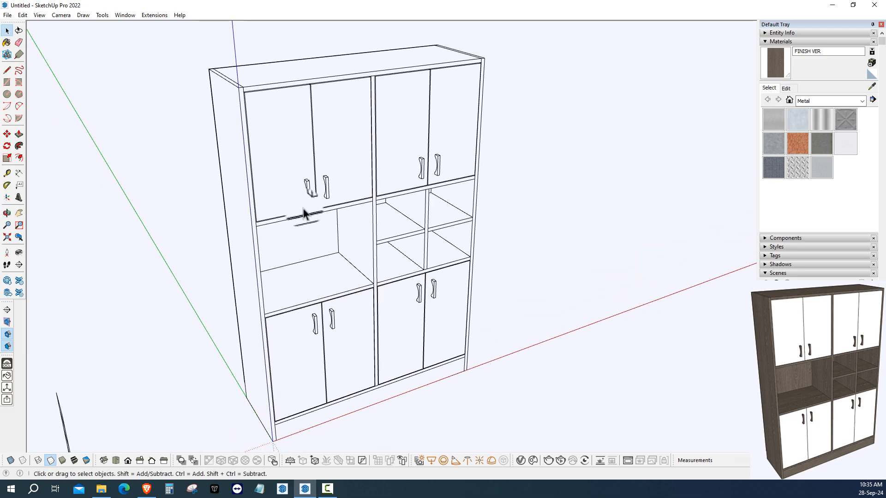
{"action": "left_click", "coordinate": [74, 462]}
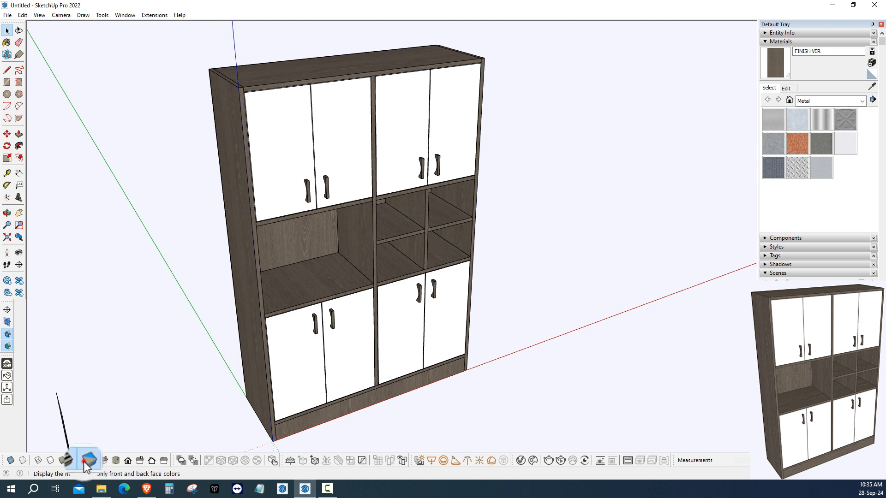
{"action": "left_click", "coordinate": [86, 460]}
{"action": "left_click", "coordinate": [74, 461]}
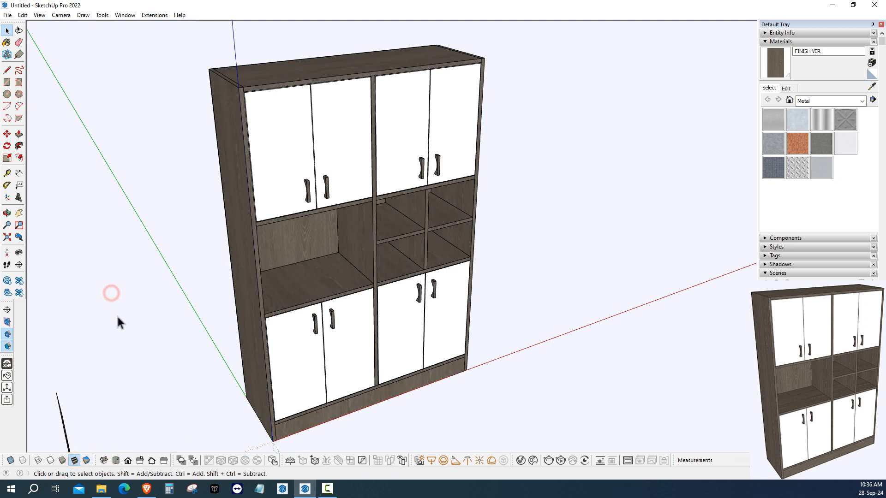